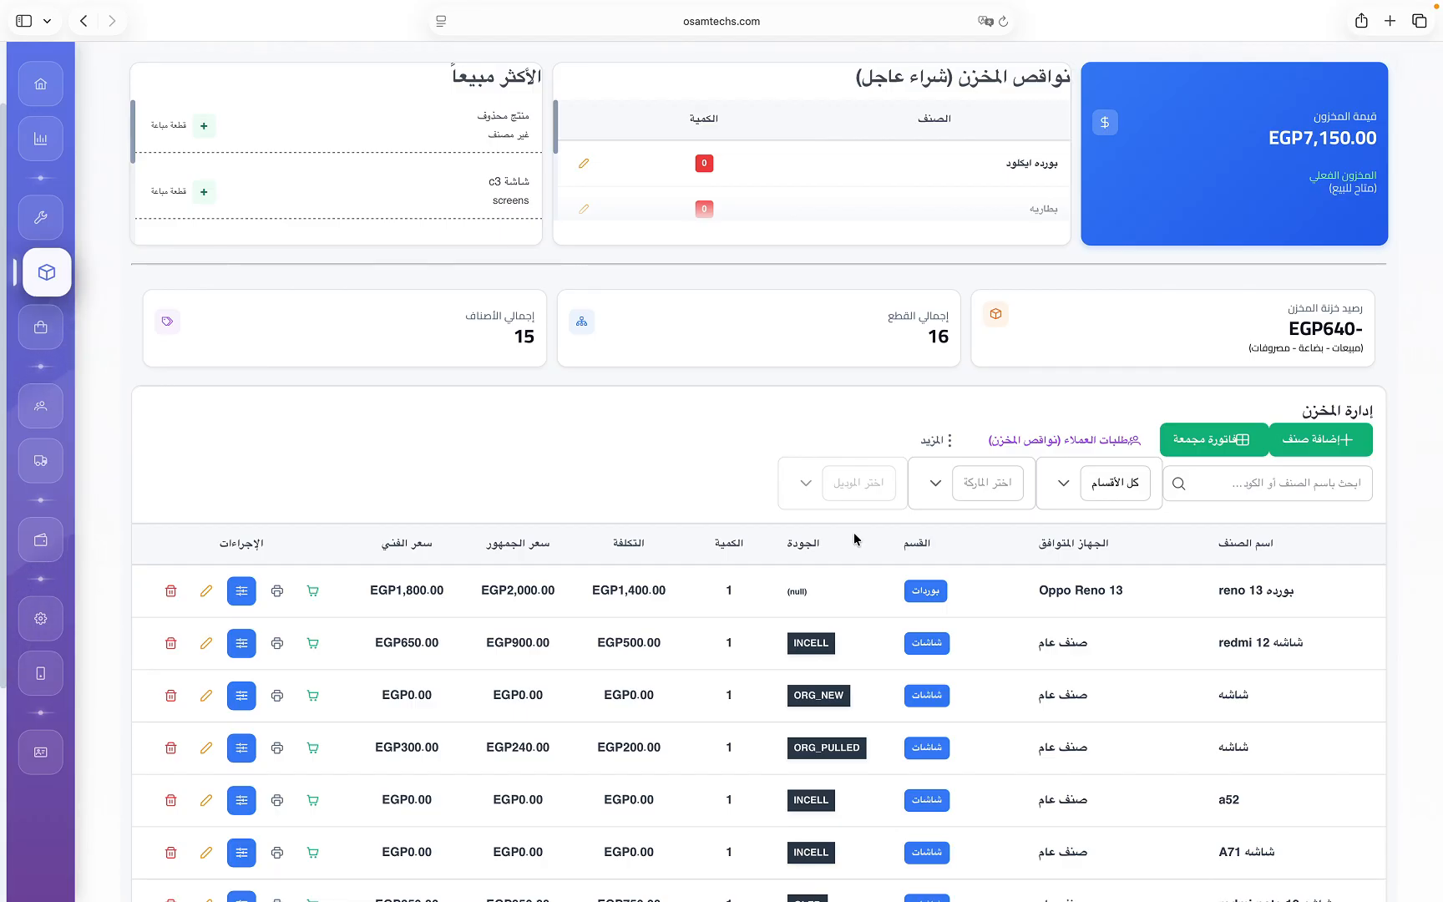
Look over the inventory page's stock value, shortages, best sellers and item table, and view the form for adding a single item.
scroll(831, 718, down, 5)
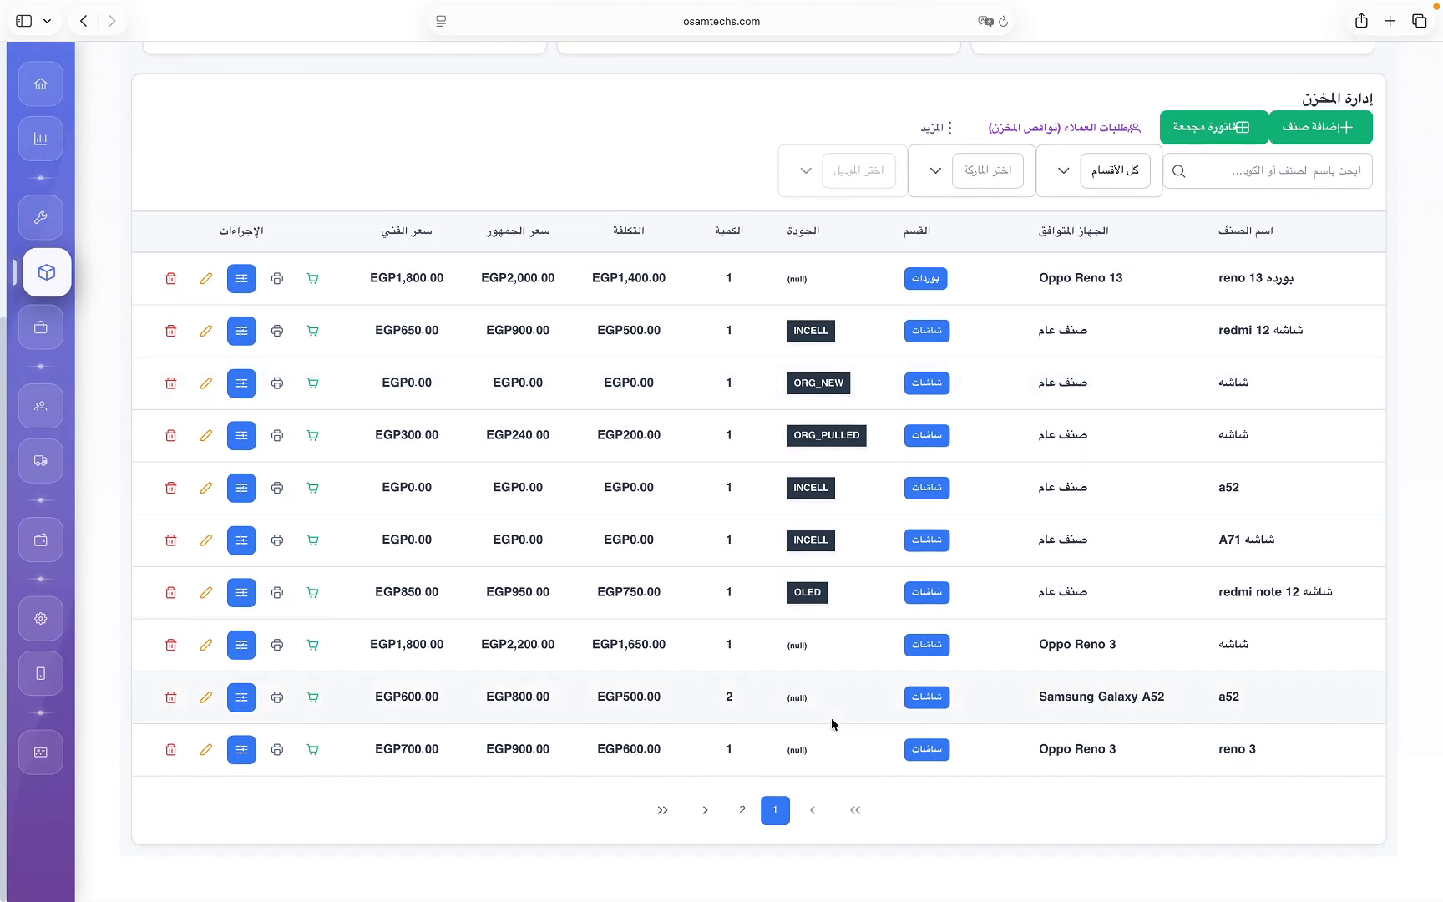
scroll(831, 720, up, 6)
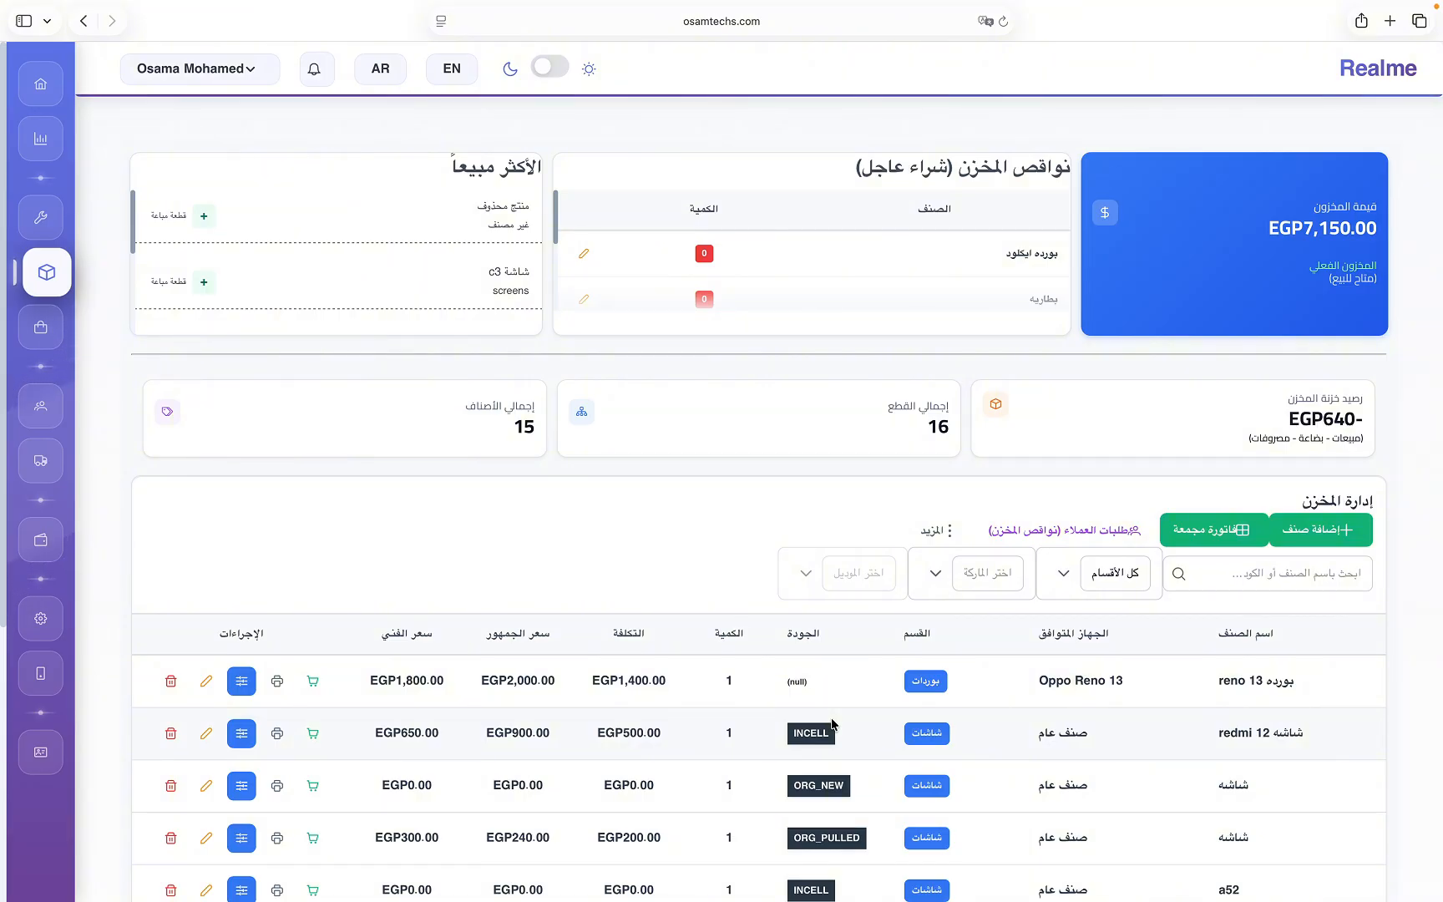
scroll(831, 723, down, 1)
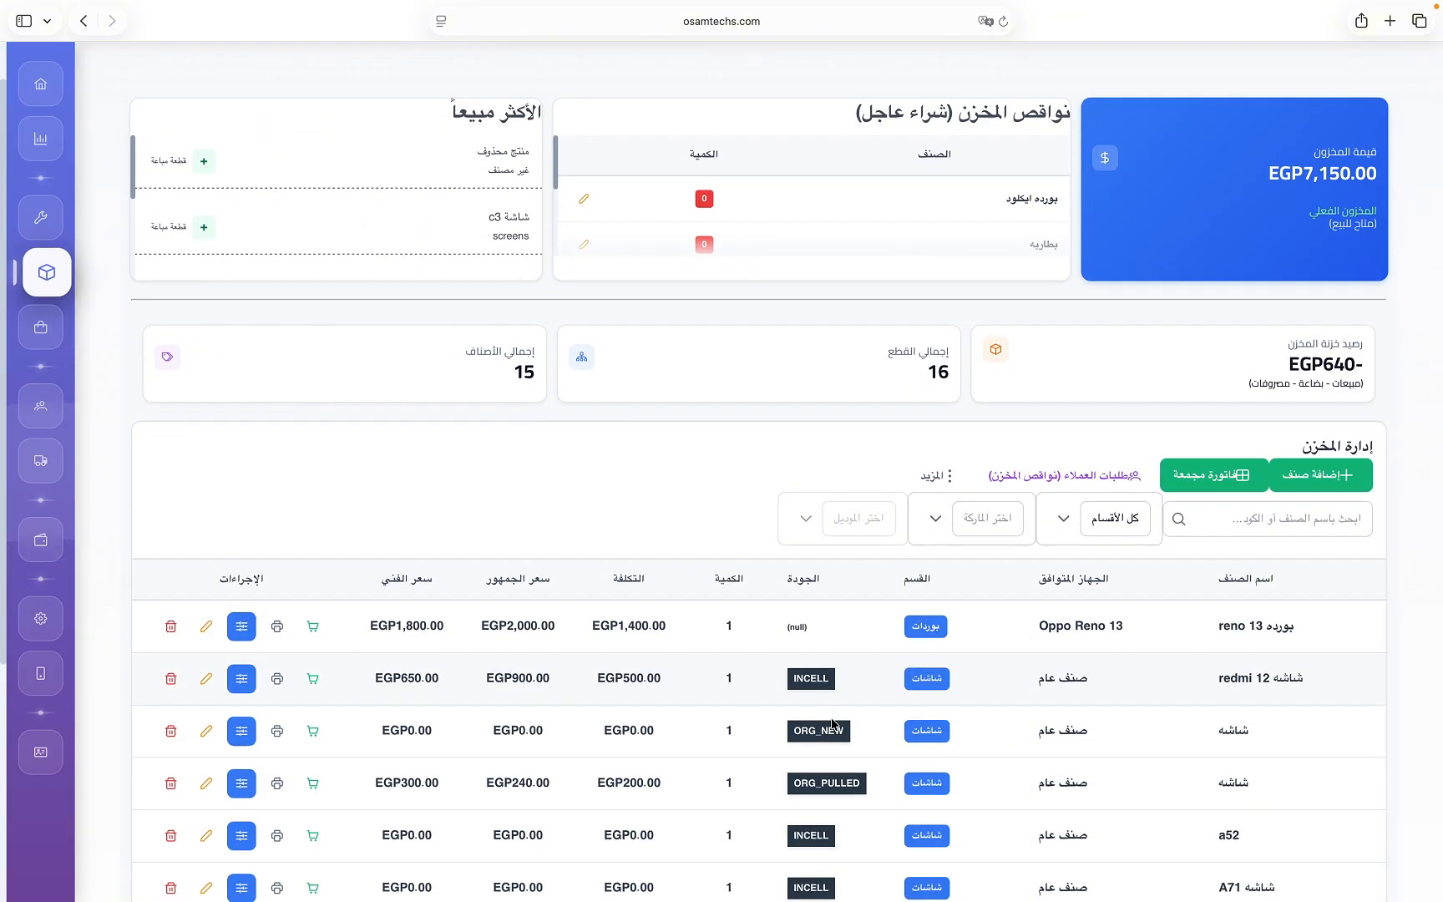
scroll(831, 723, down, 3)
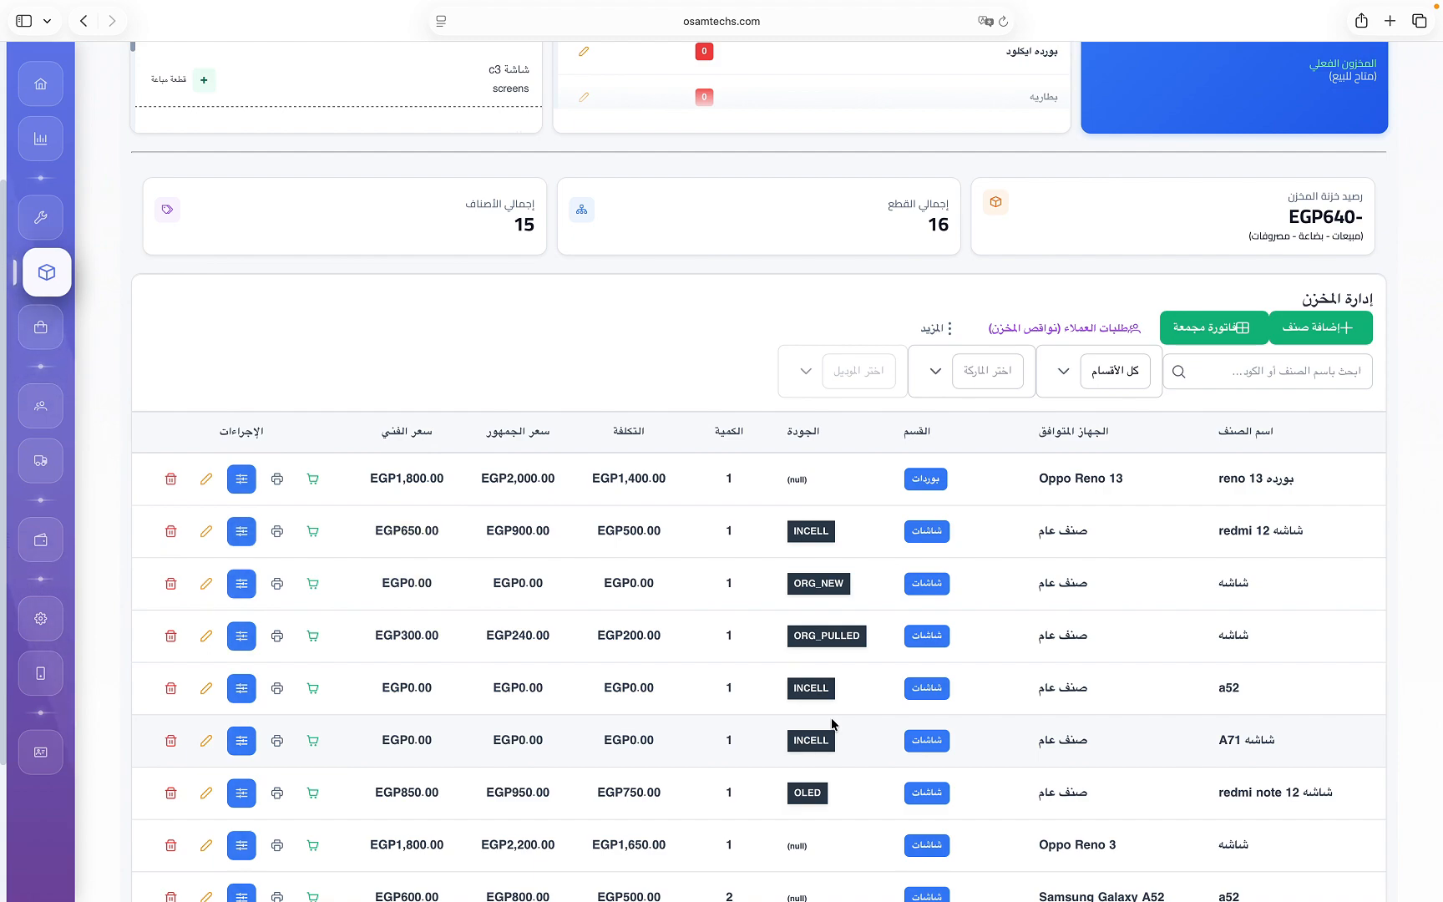
scroll(831, 723, up, 4)
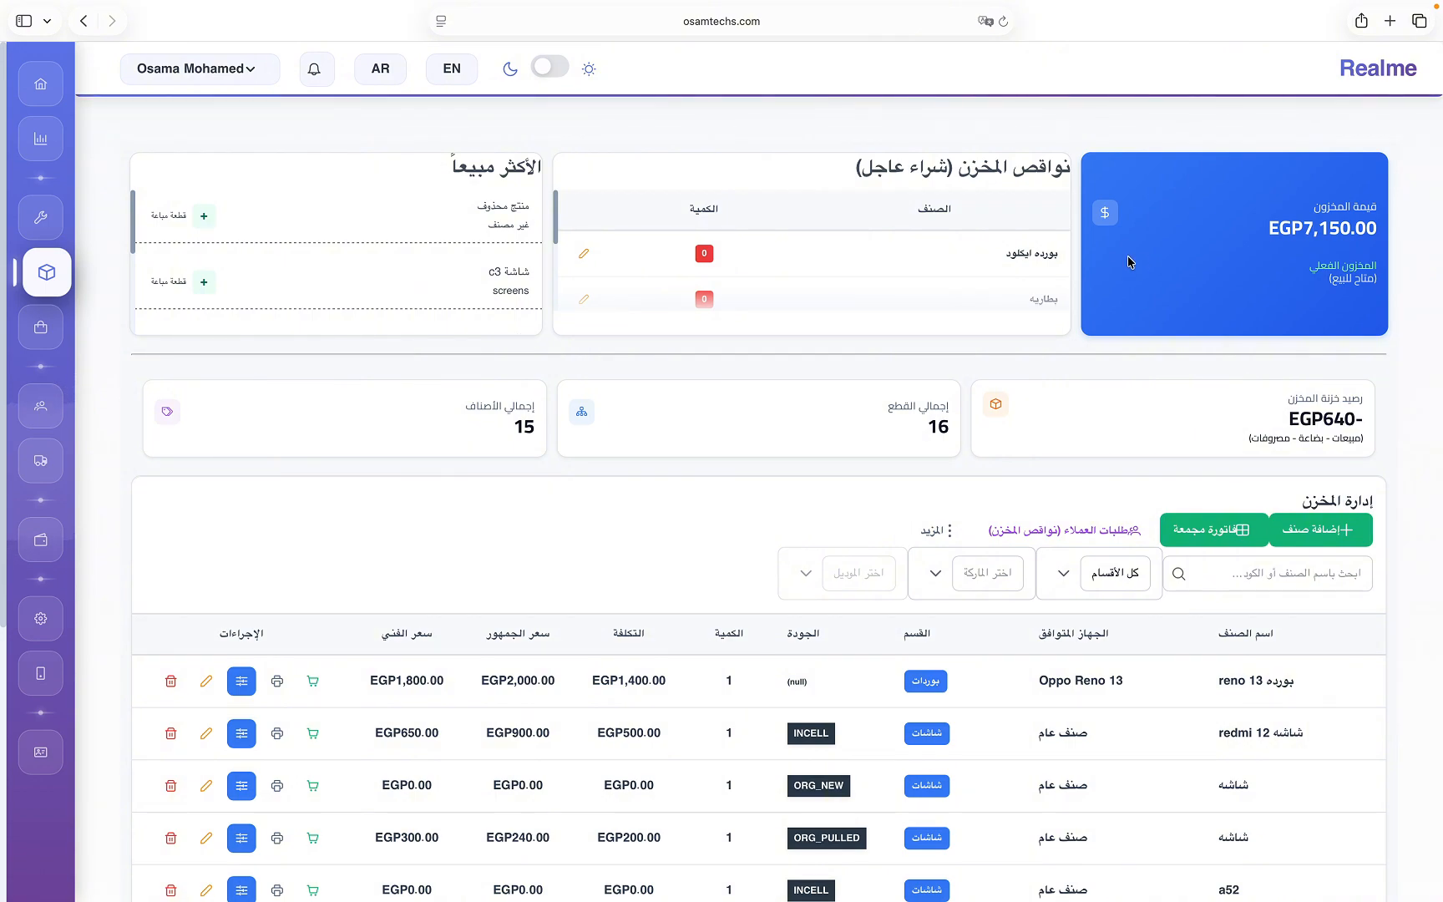
scroll(1081, 416, down, 2)
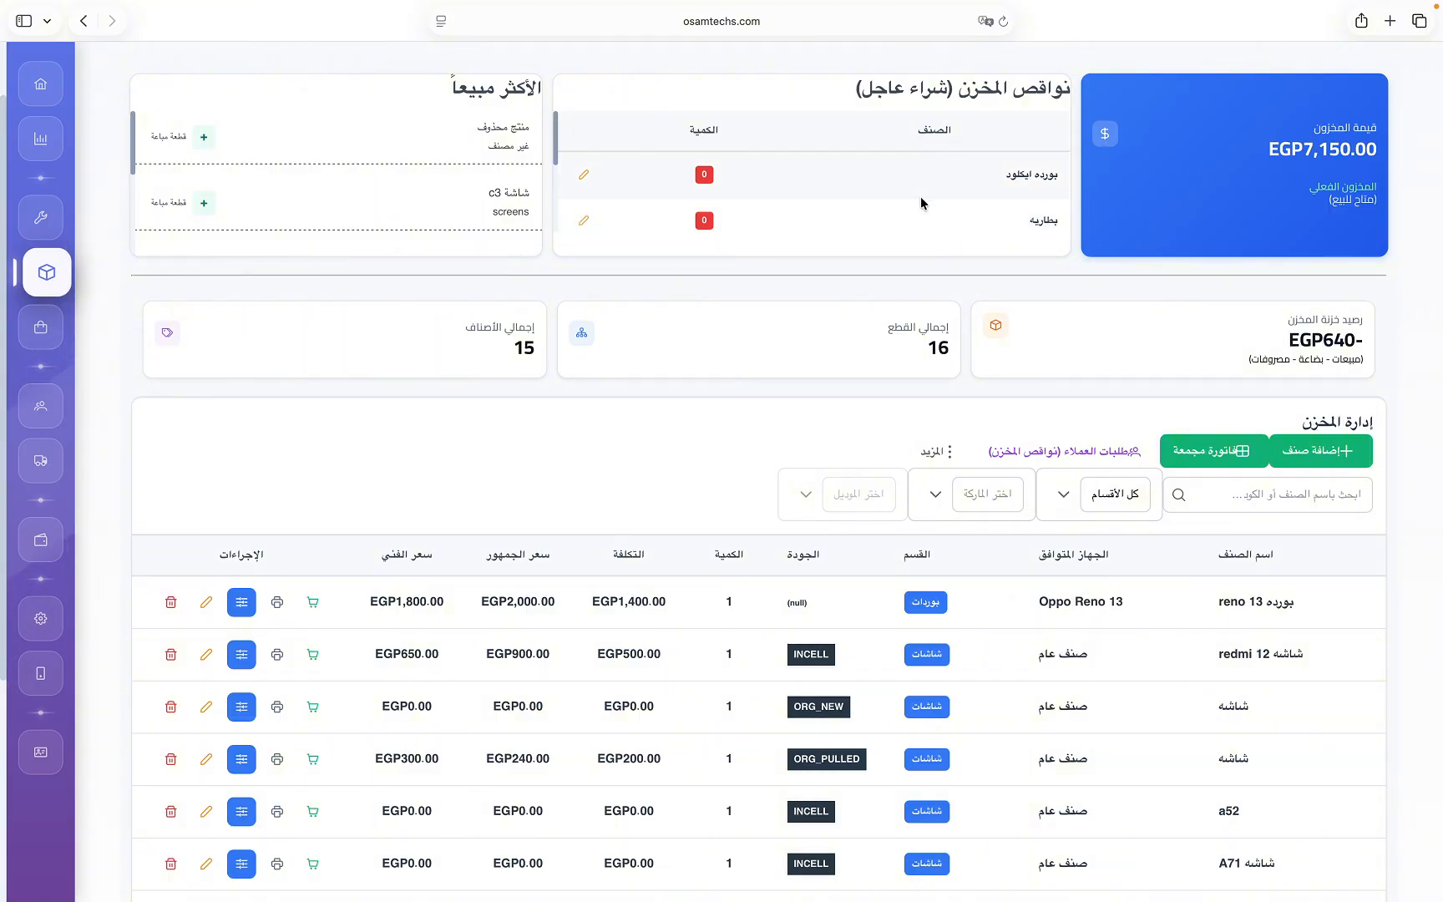
scroll(922, 203, down, 1)
scroll(922, 203, down, 1)
scroll(922, 203, up, 2)
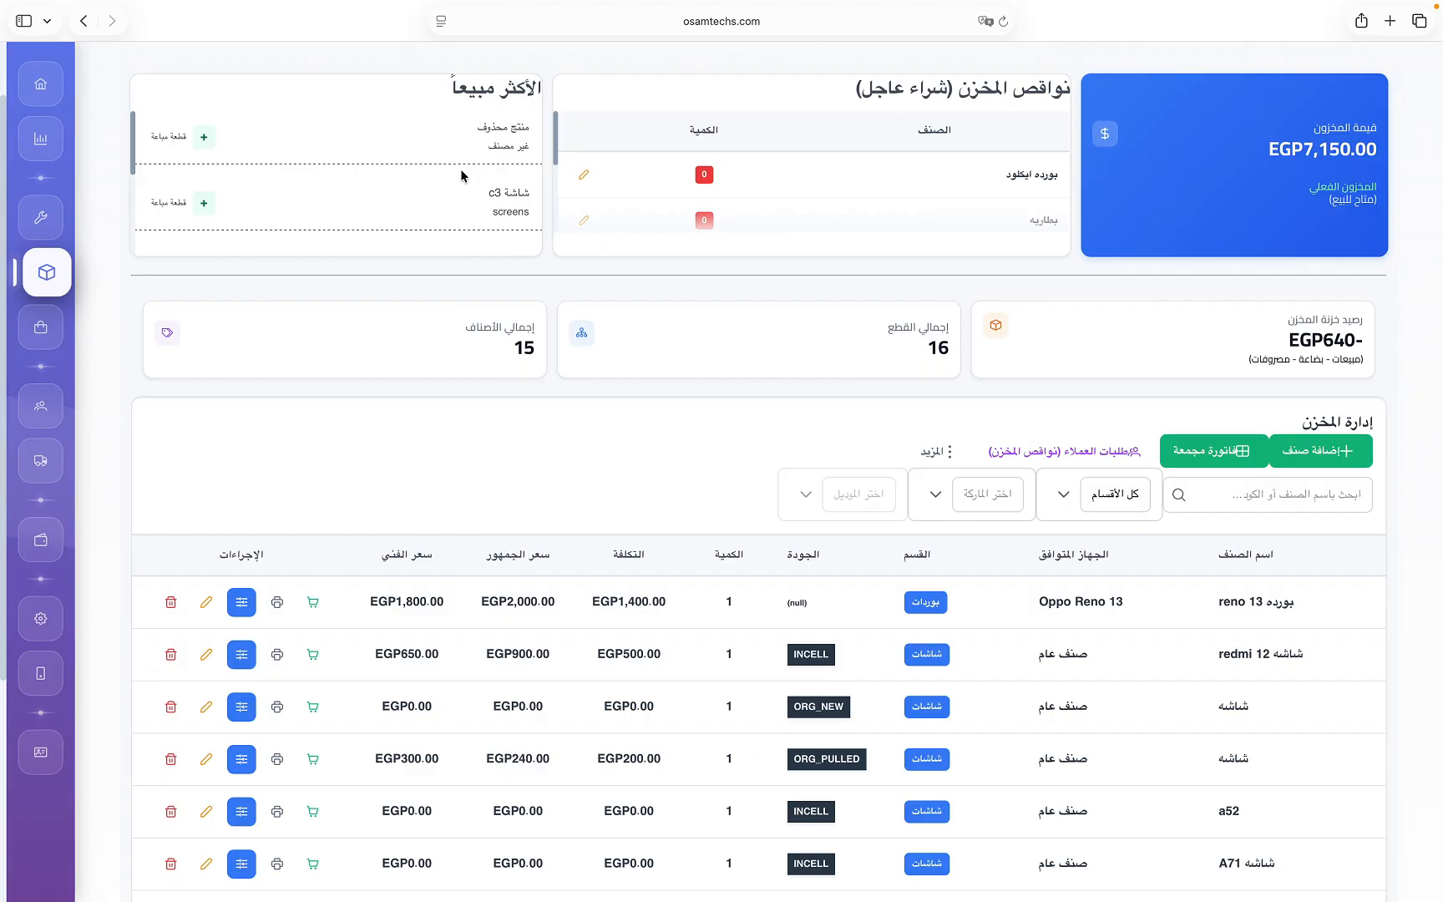
scroll(463, 176, down, 1)
scroll(464, 176, down, 3)
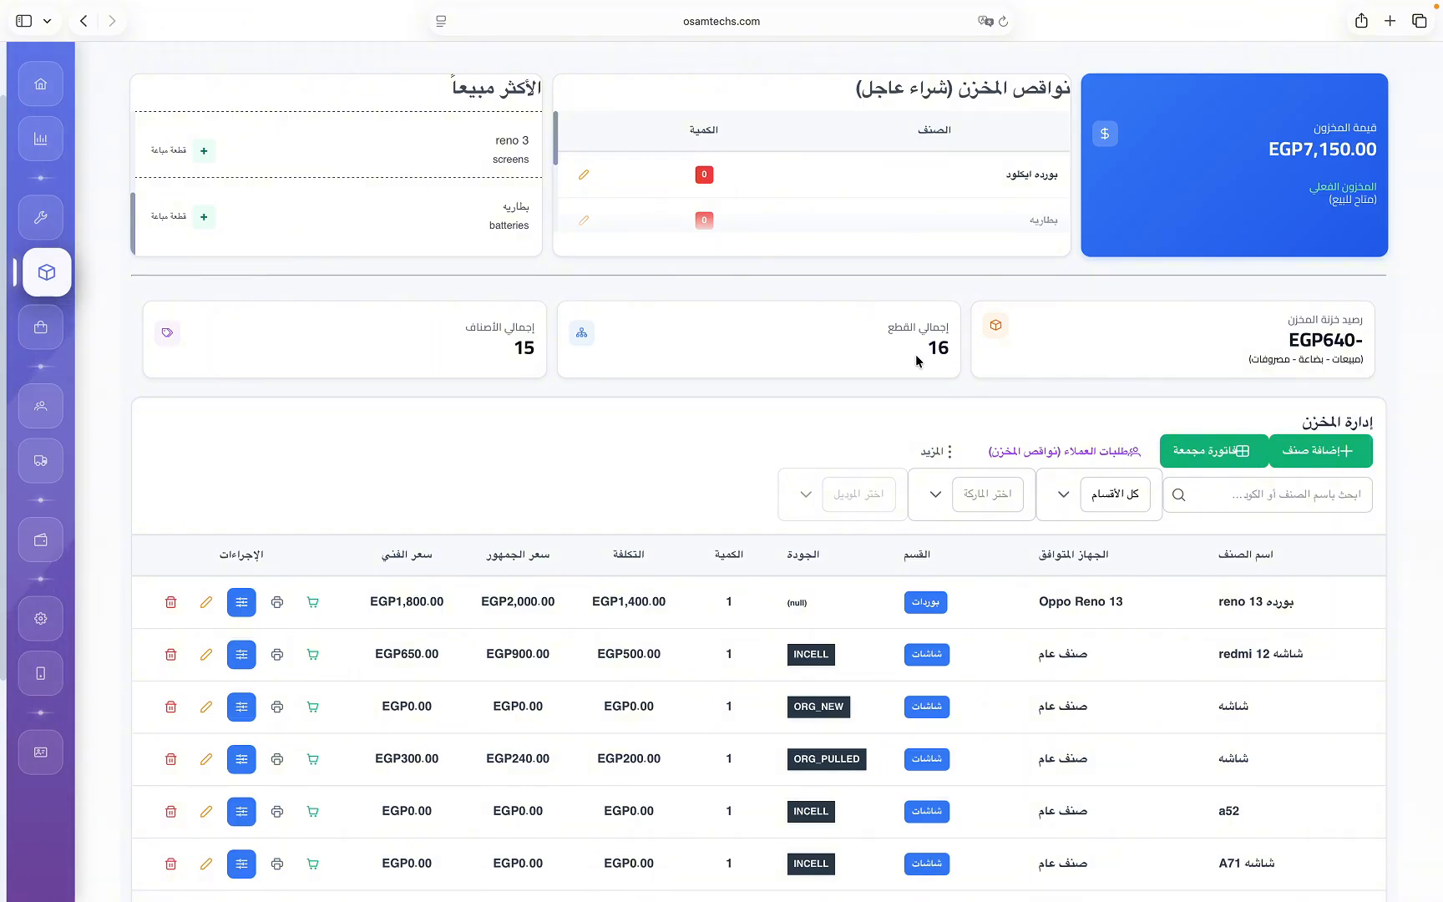
scroll(490, 413, down, 5)
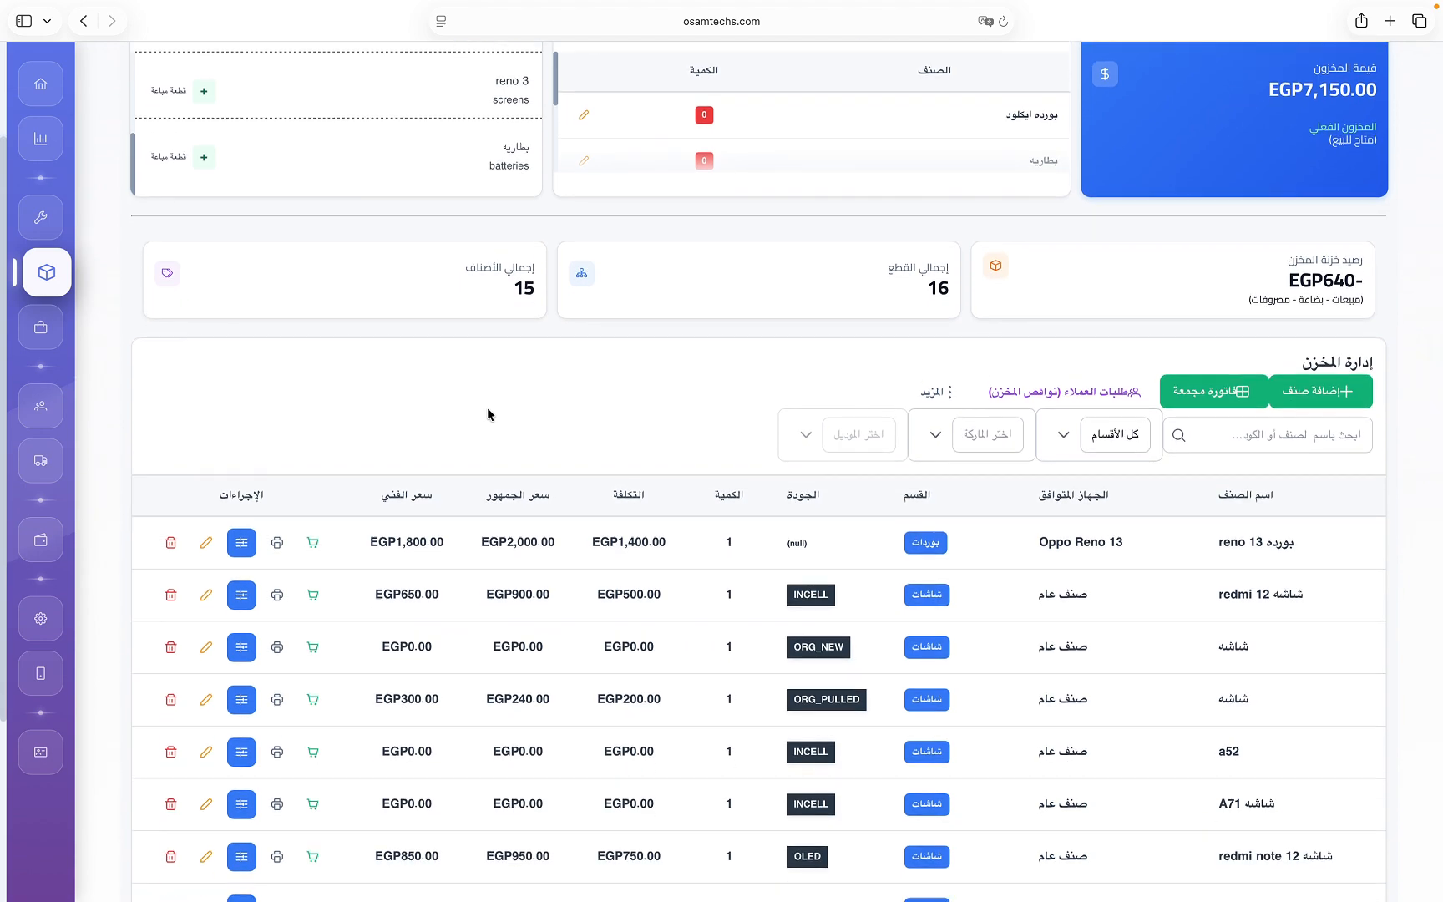
scroll(488, 413, down, 3)
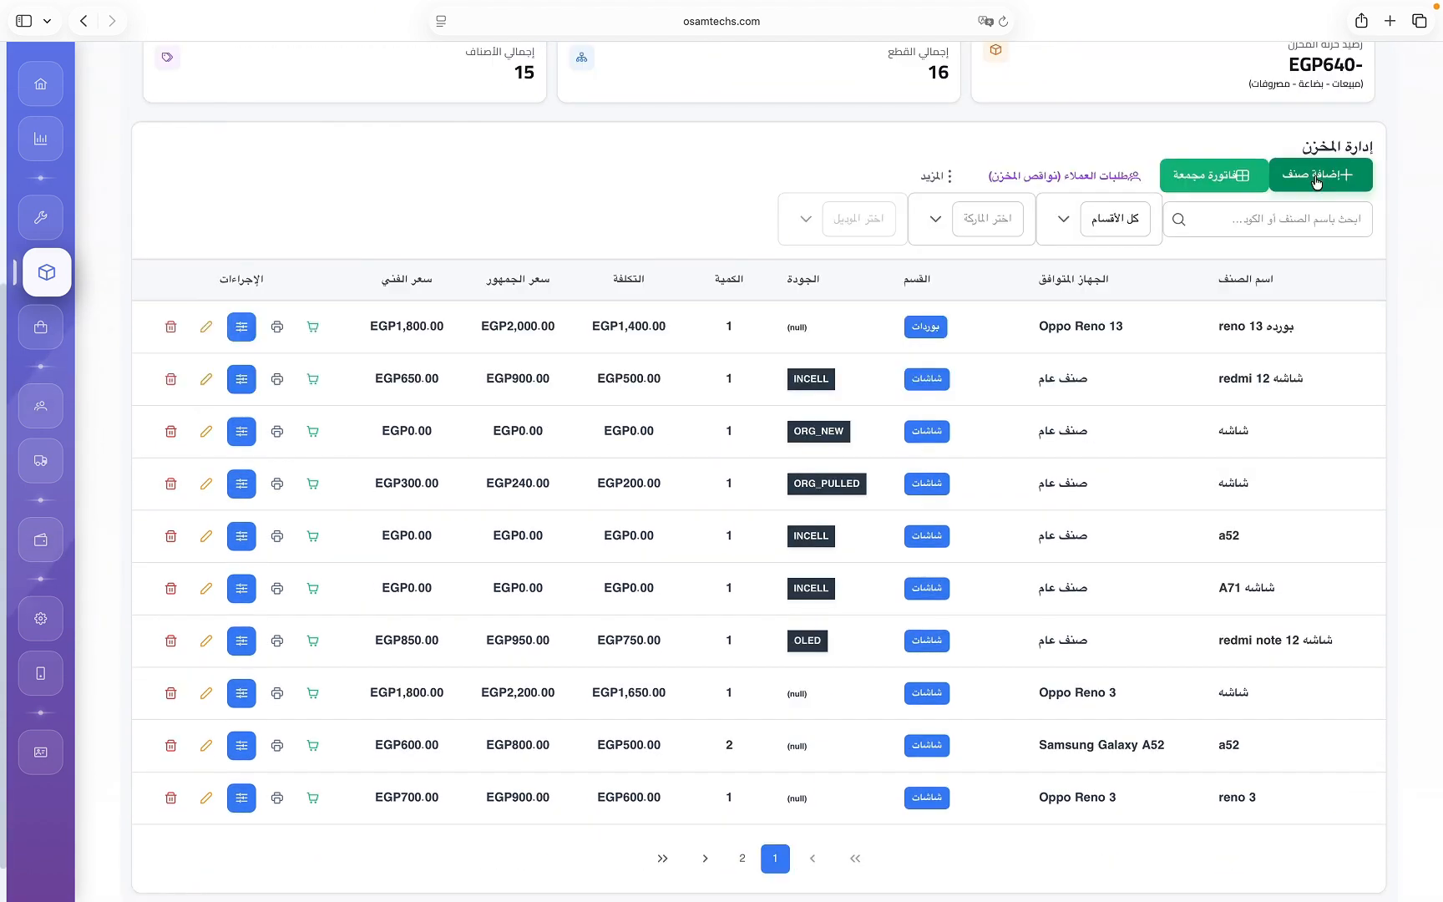
click(1318, 176)
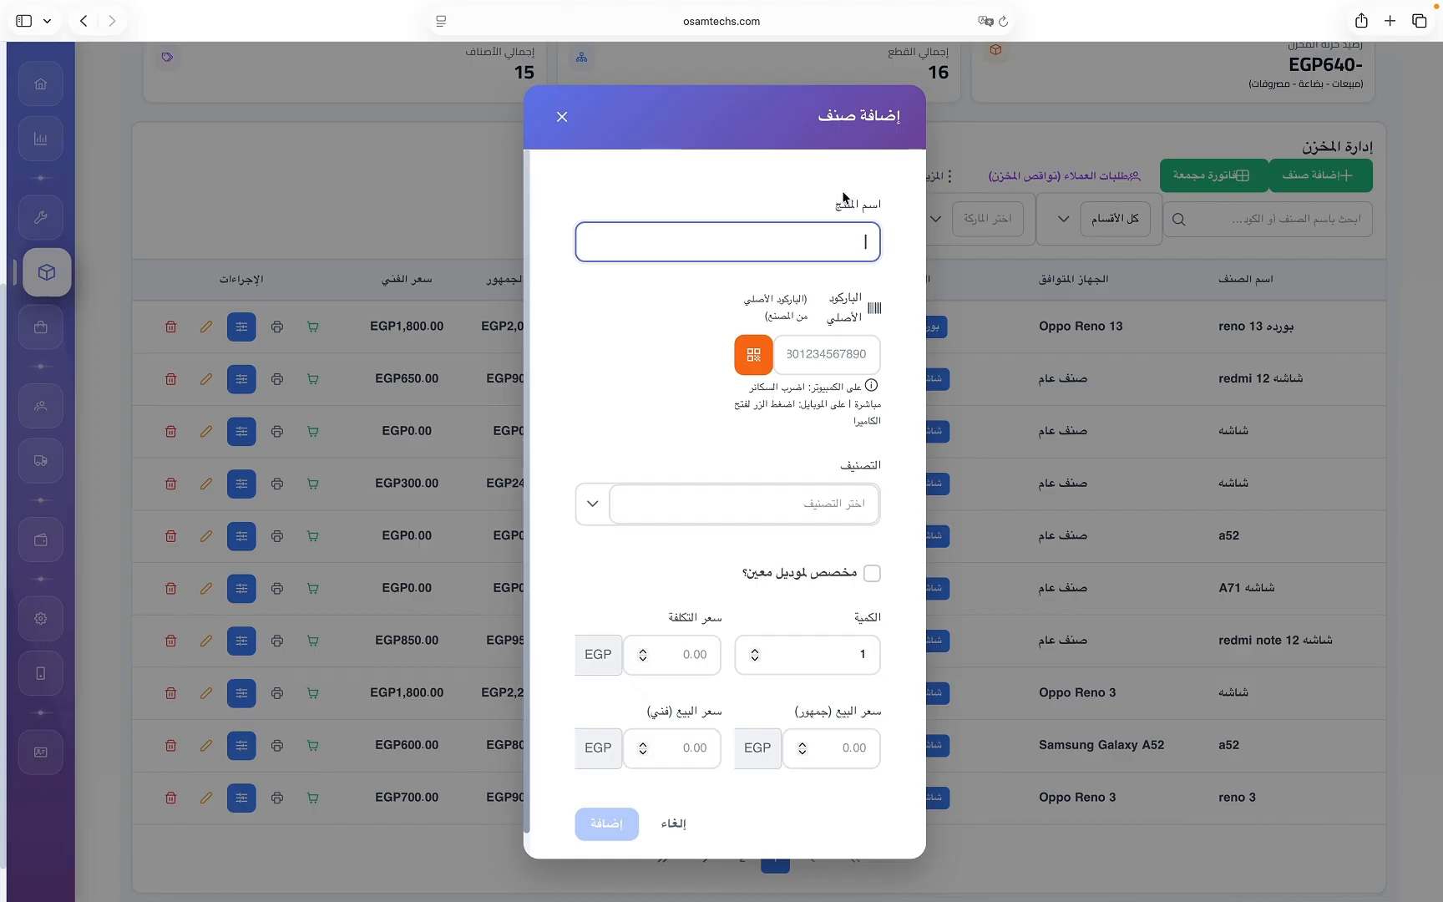
click(553, 119)
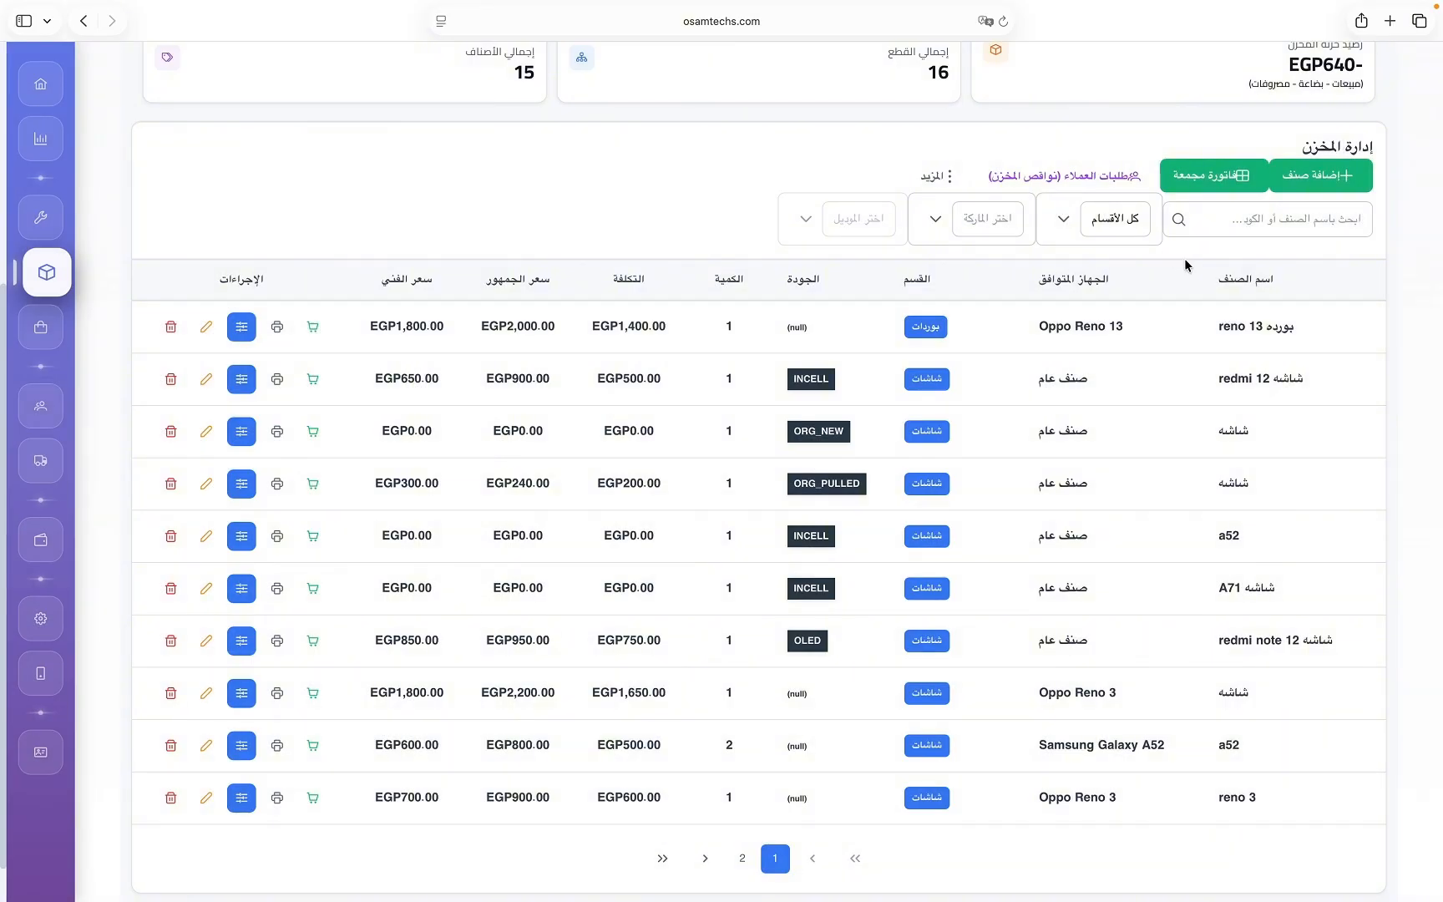
Start a grouped purchase invoice (فاتورة مشتريات مجمعة) and view the supplier choices without selecting a supplier.
click(1243, 179)
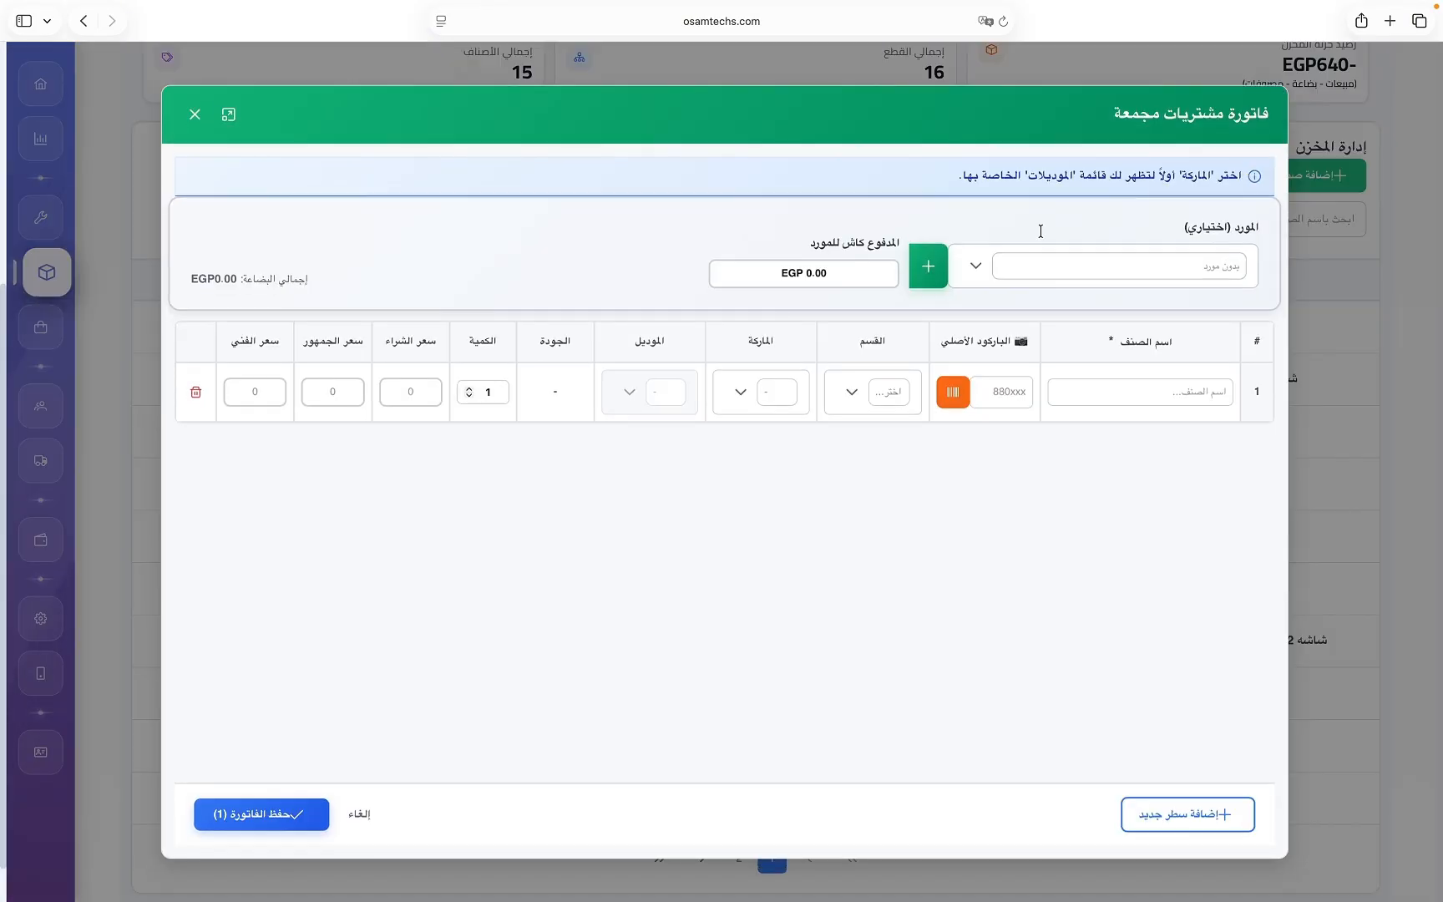
click(976, 268)
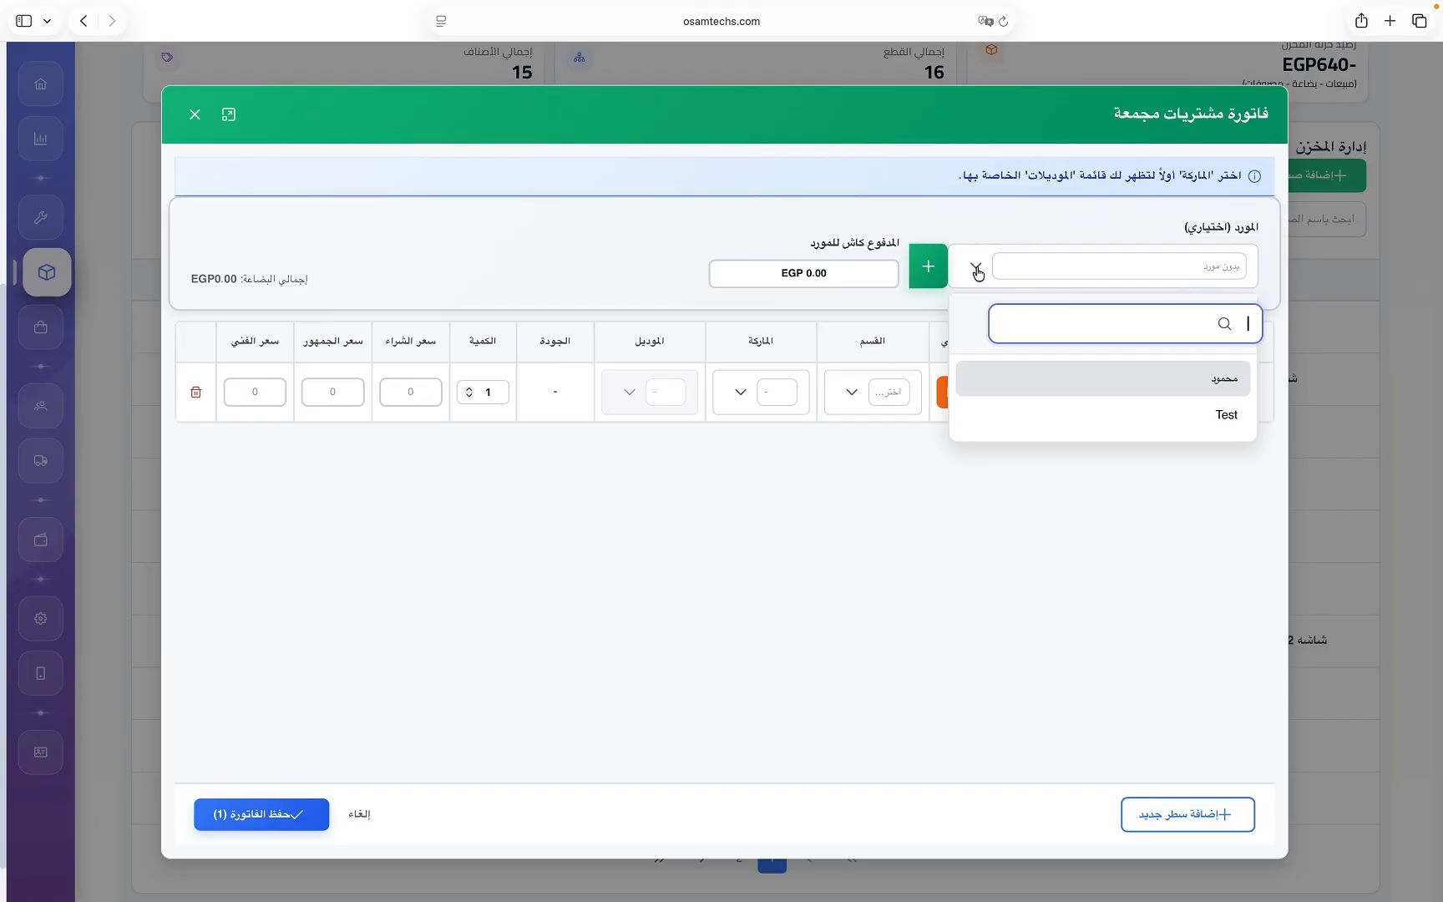
click(977, 269)
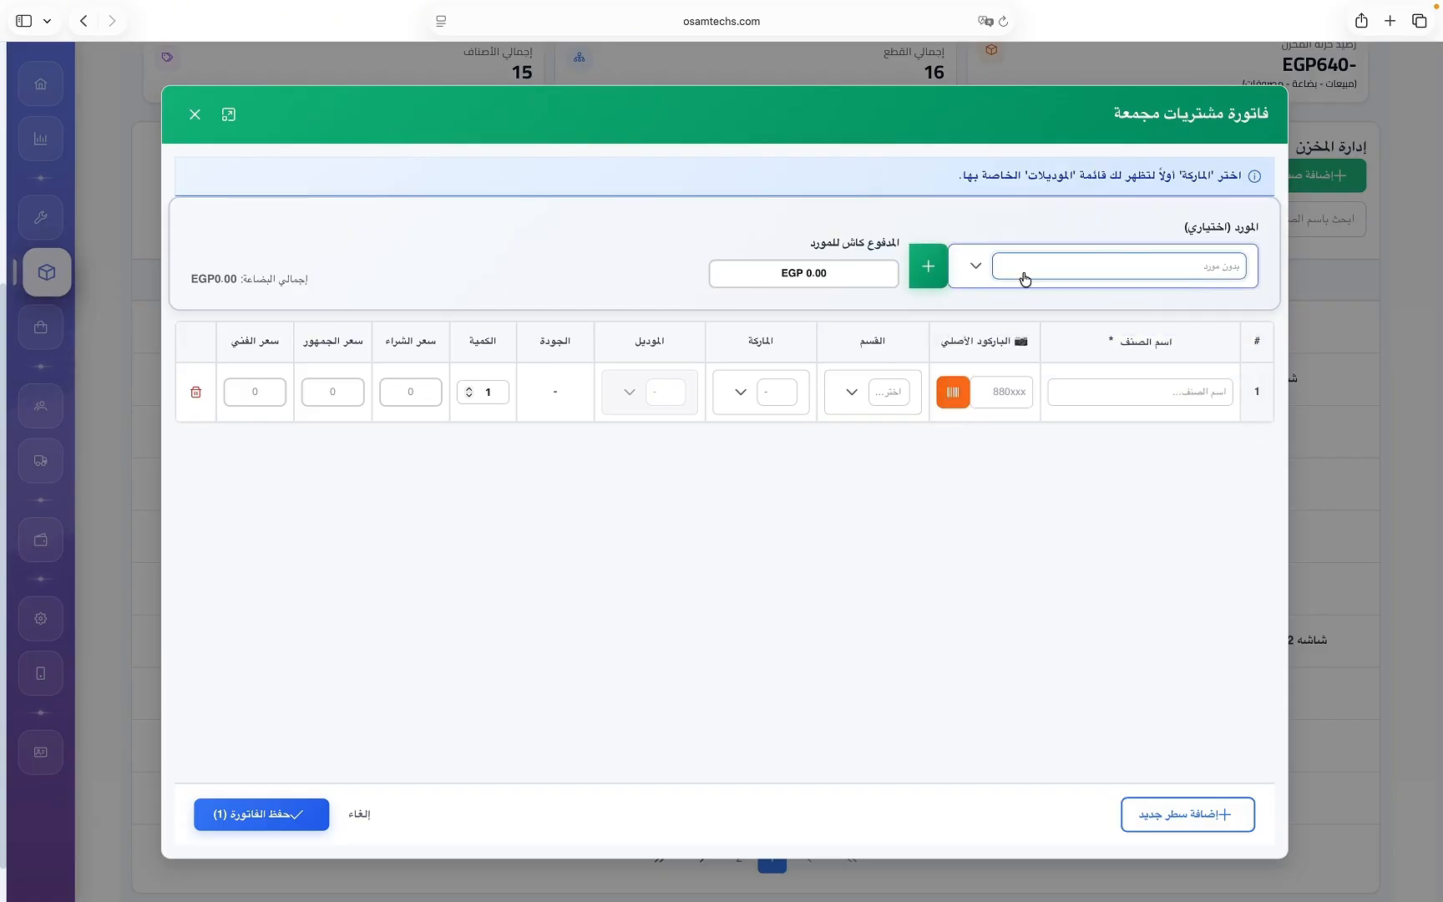
click(944, 281)
click(582, 252)
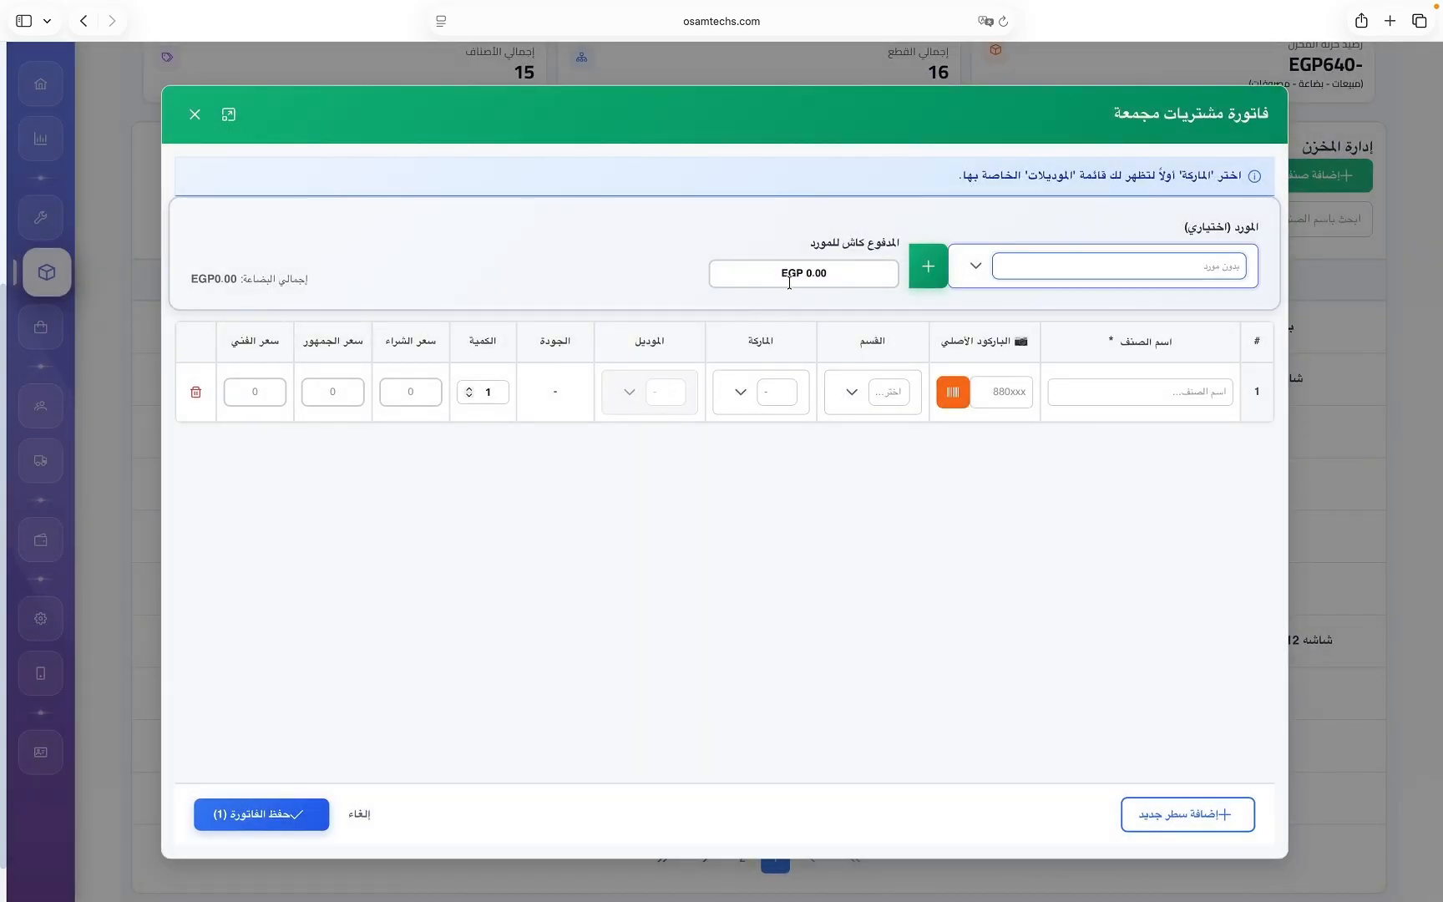
Name the first invoice item "بطاريه c65", leave its barcode empty and set its category to بطاريات.
click(1117, 396)
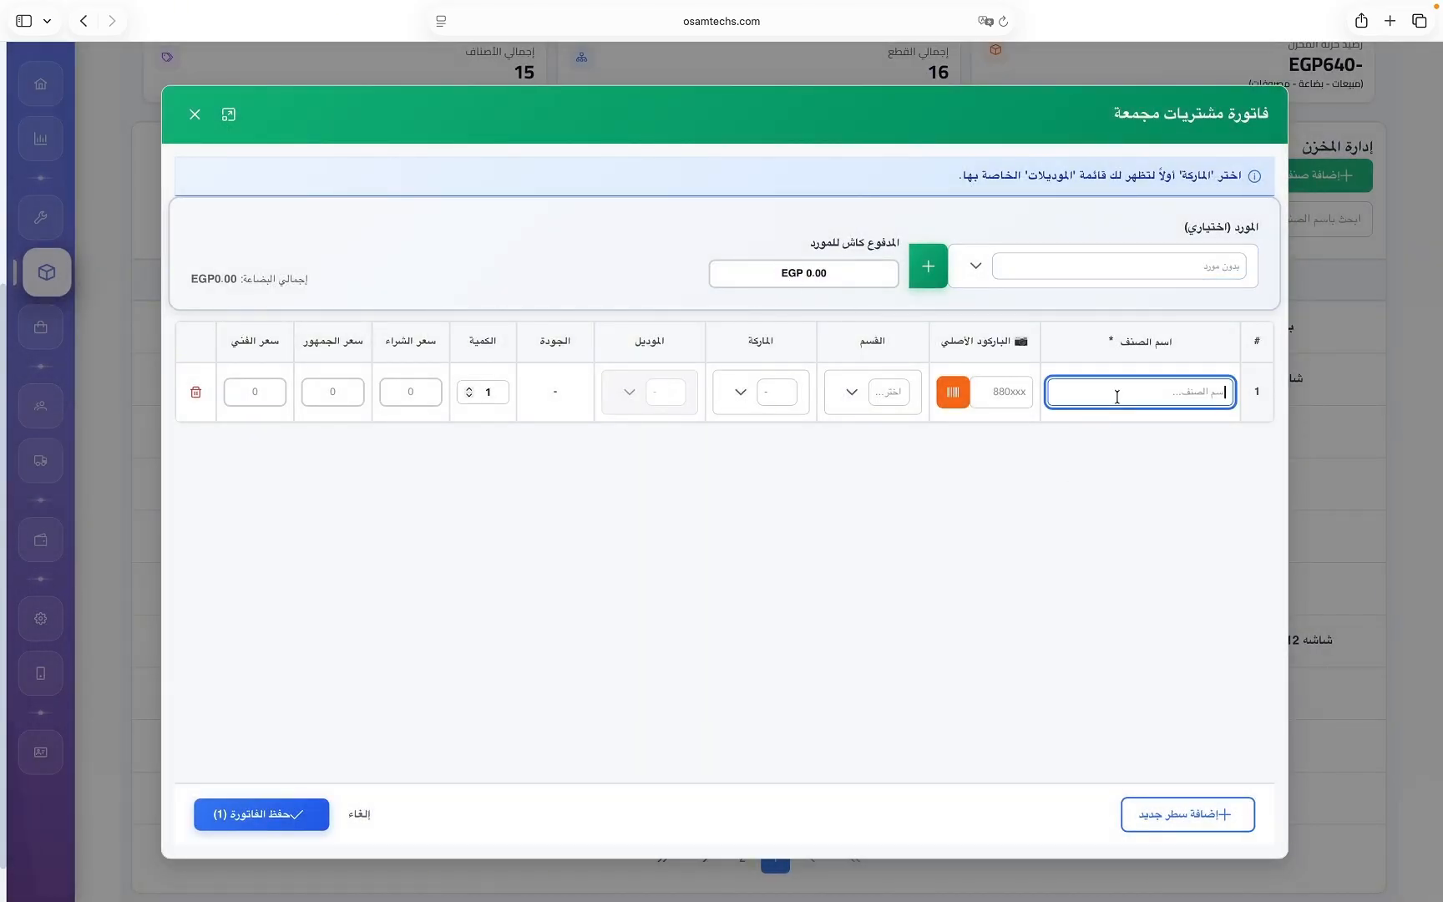
text(بطاريه c65)
click(990, 400)
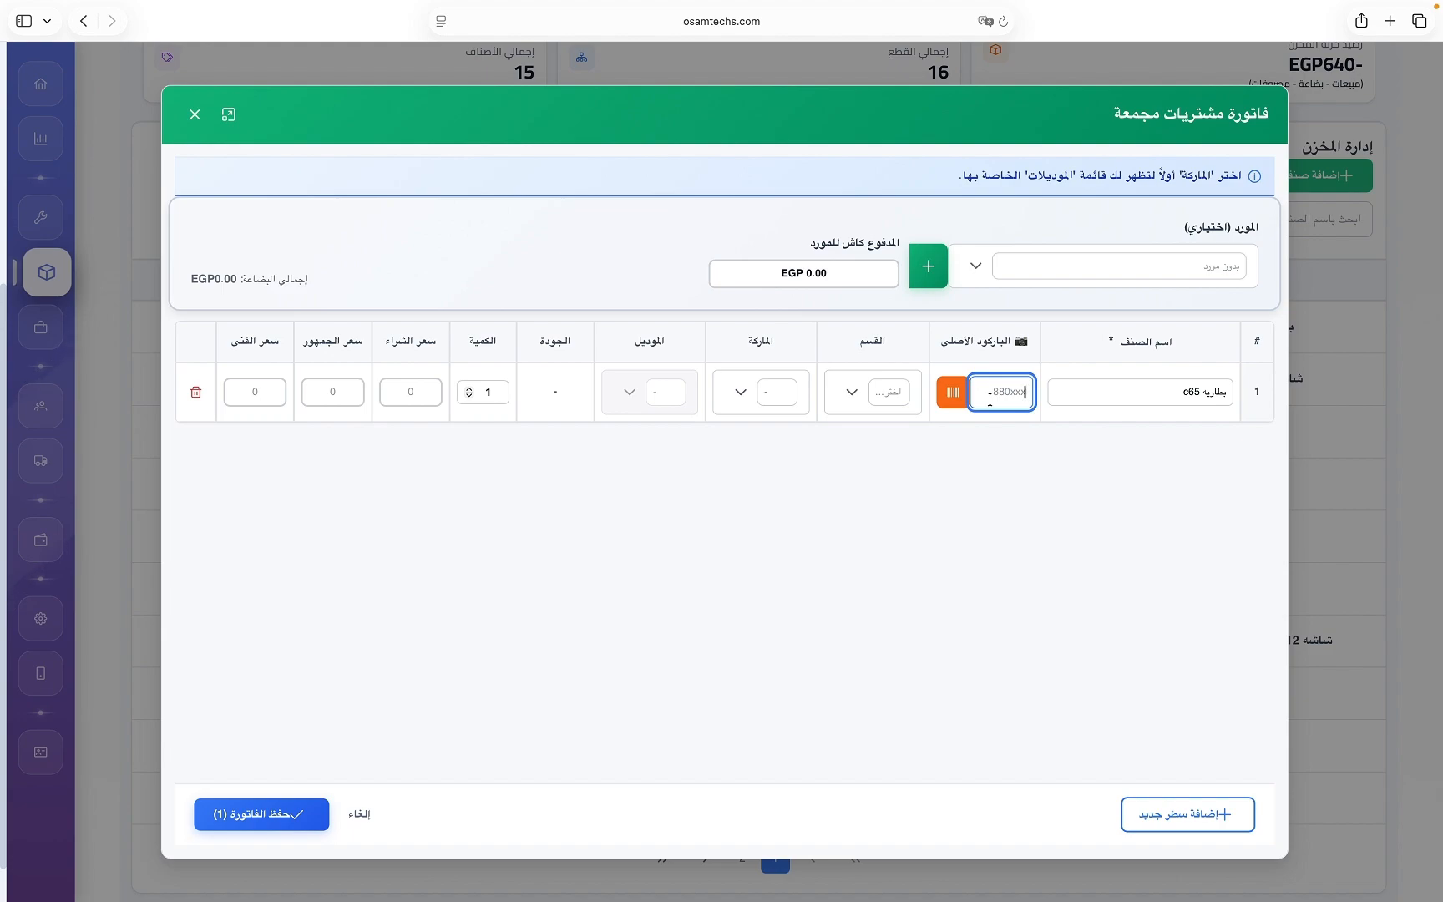
click(954, 392)
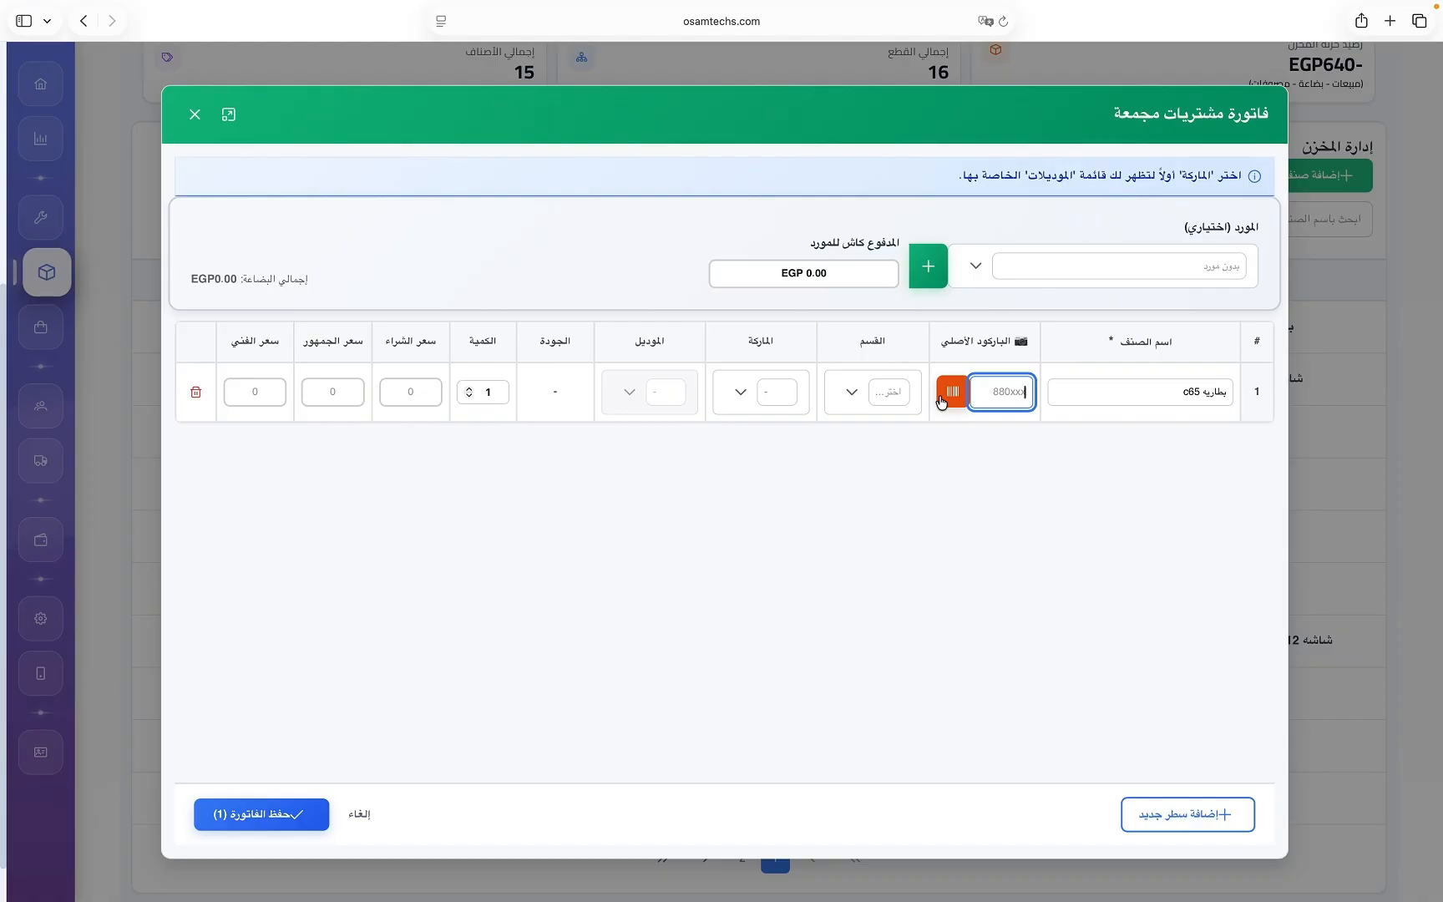
click(877, 411)
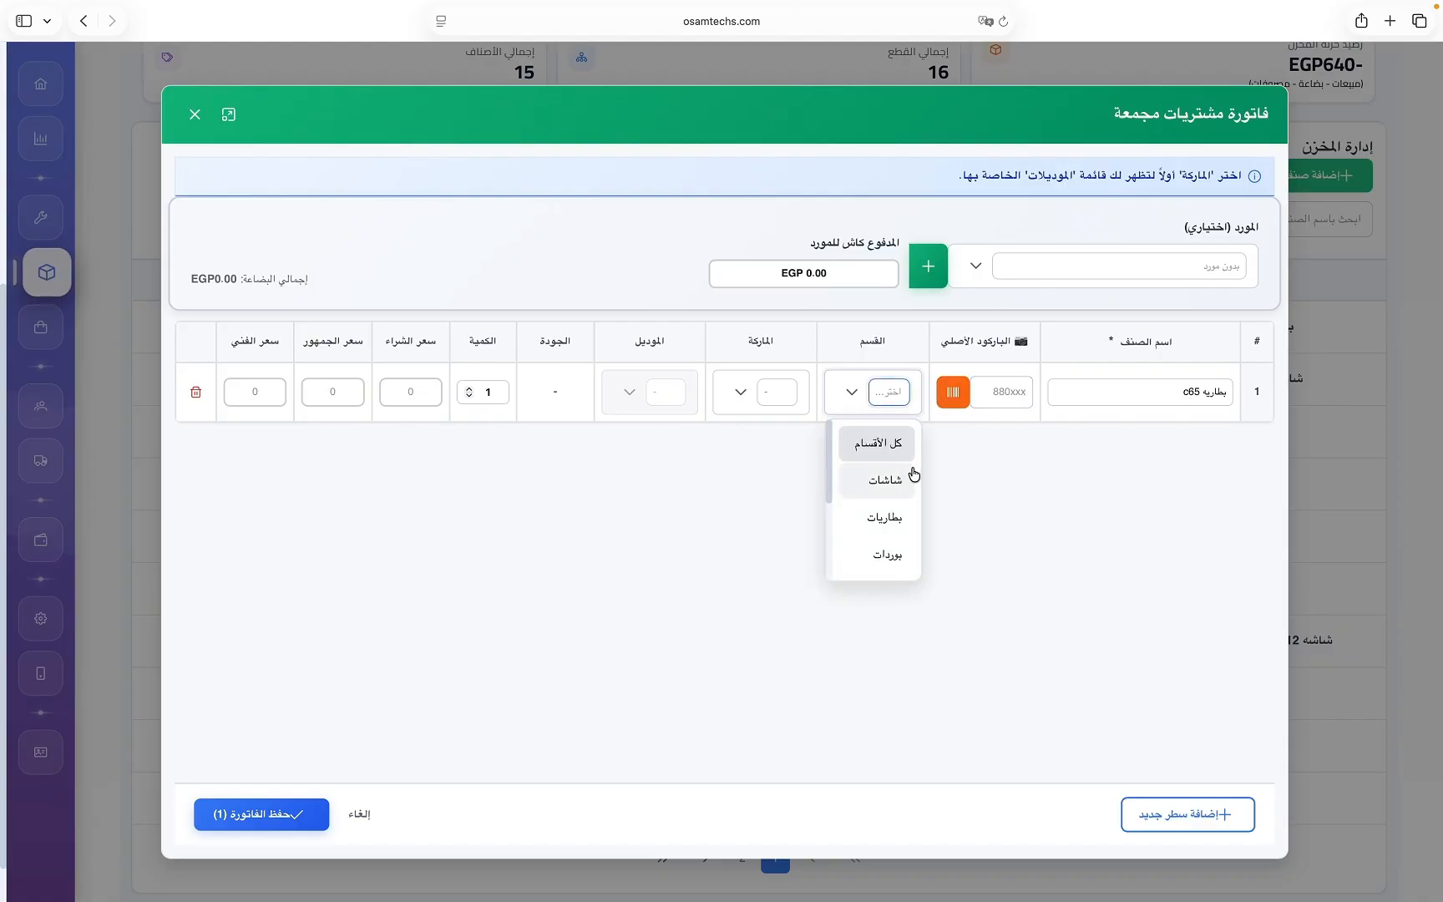
click(898, 519)
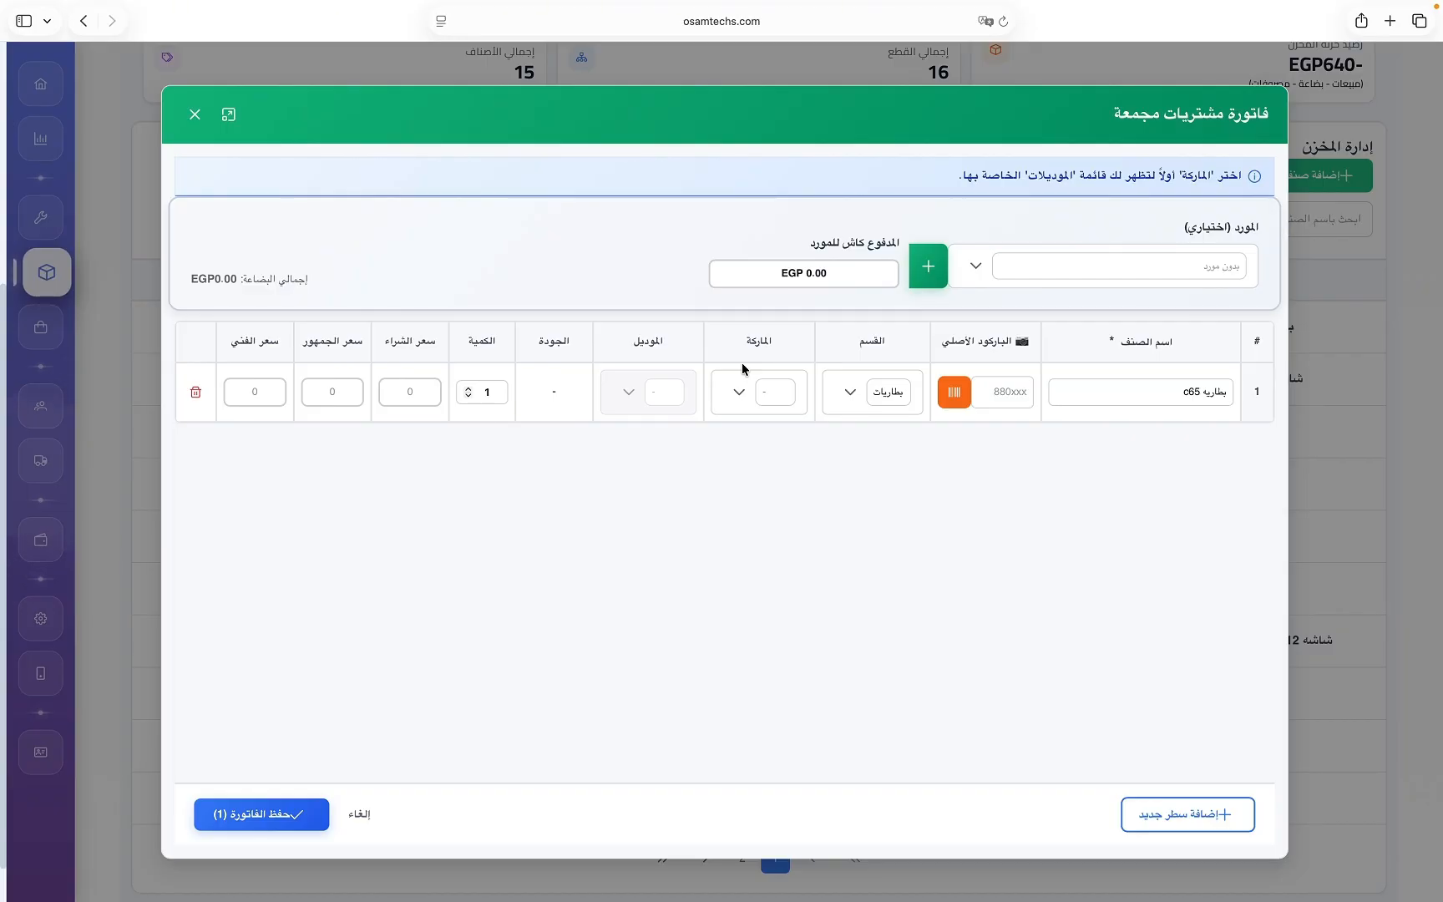
Set the first item's brand to Realme and its model to Realme C65.
click(749, 391)
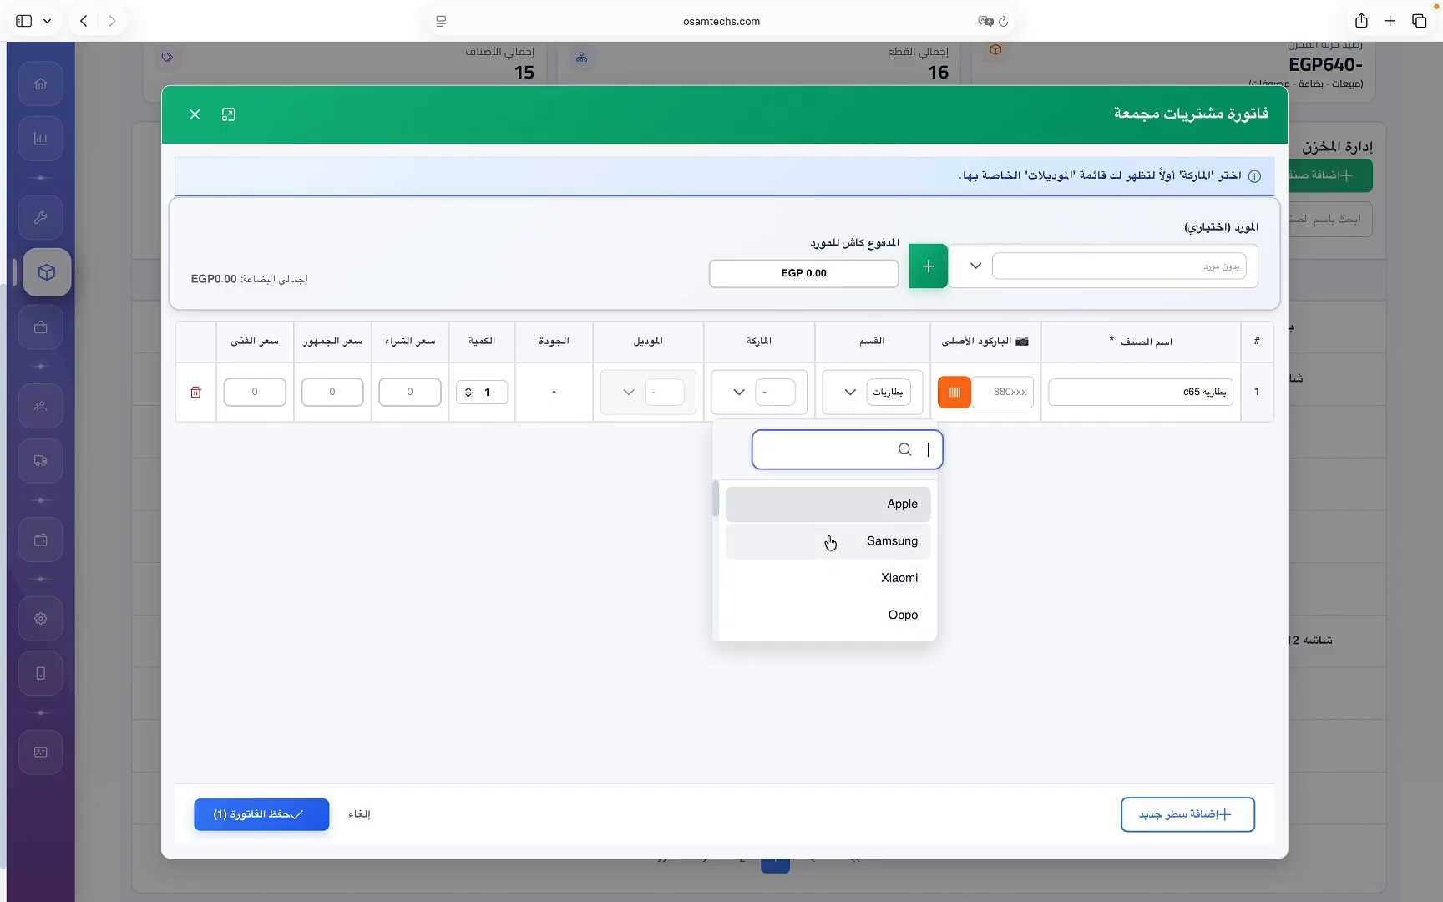
click(830, 542)
click(789, 392)
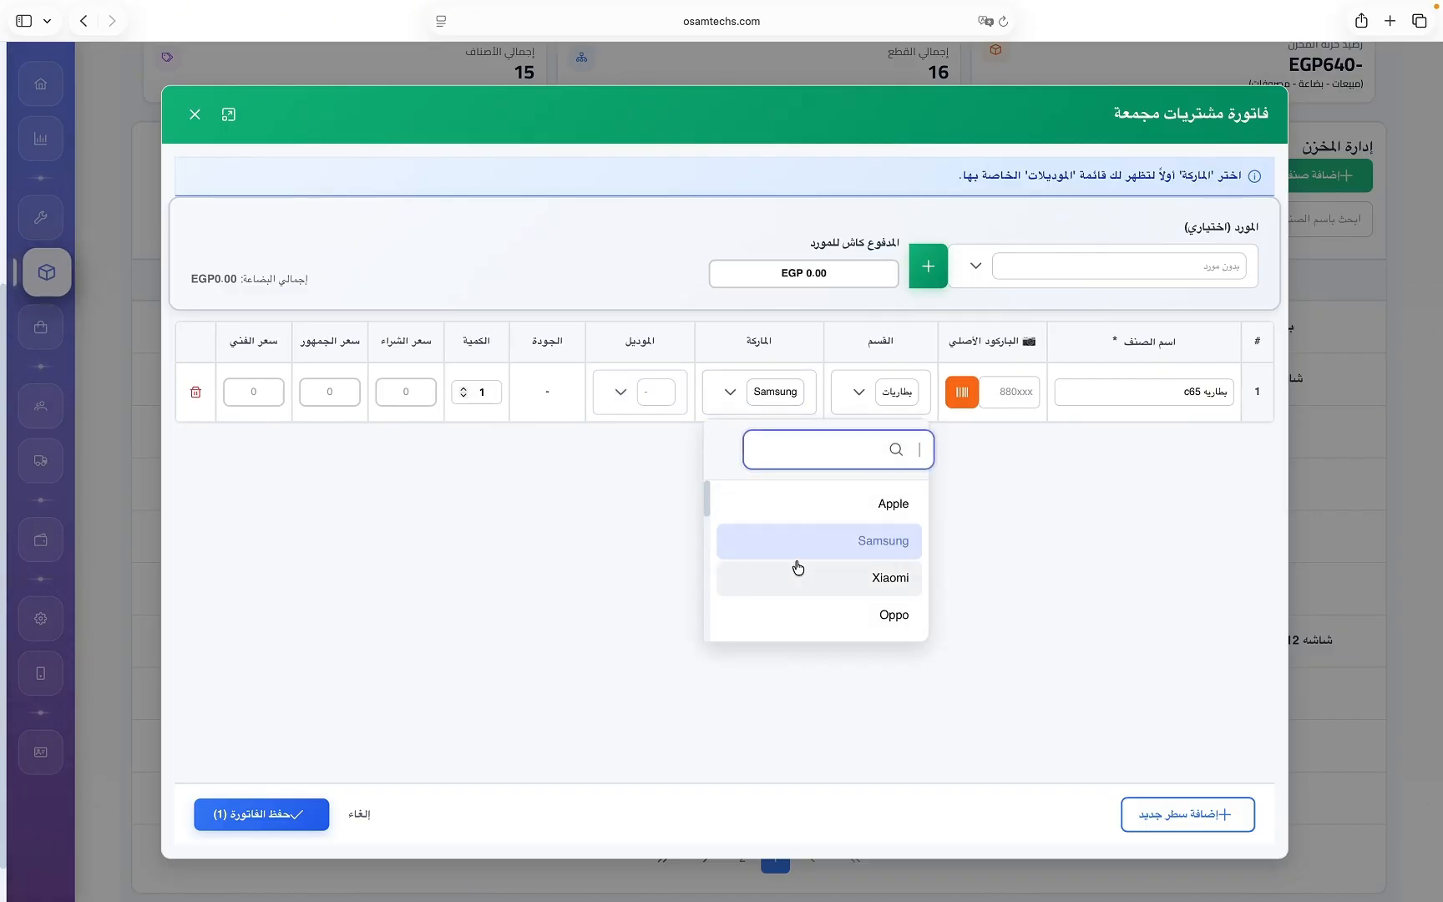
scroll(798, 567, down, 3)
text(re)
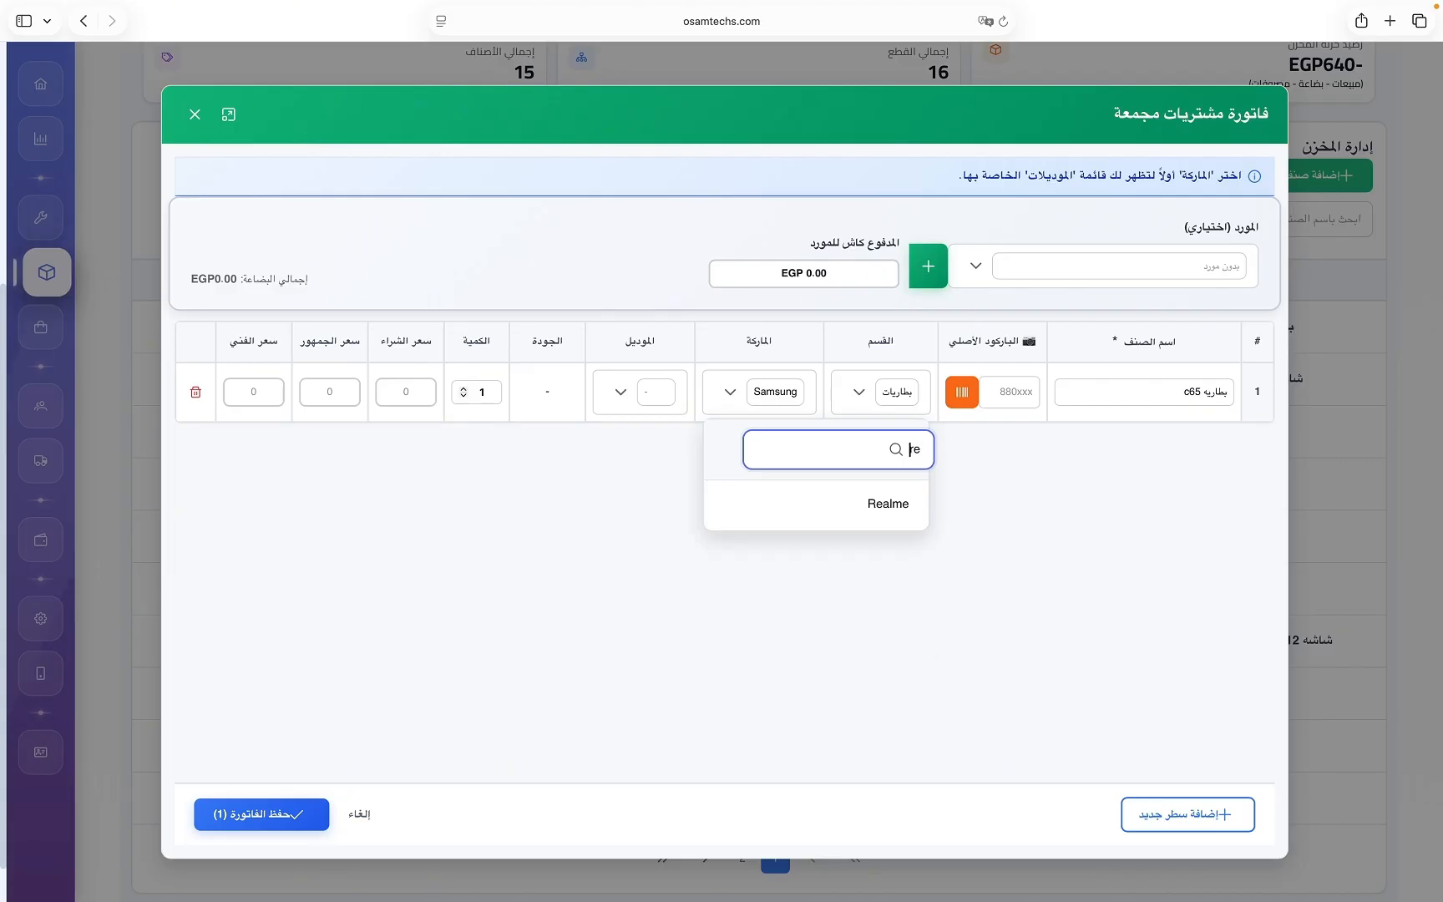
click(861, 512)
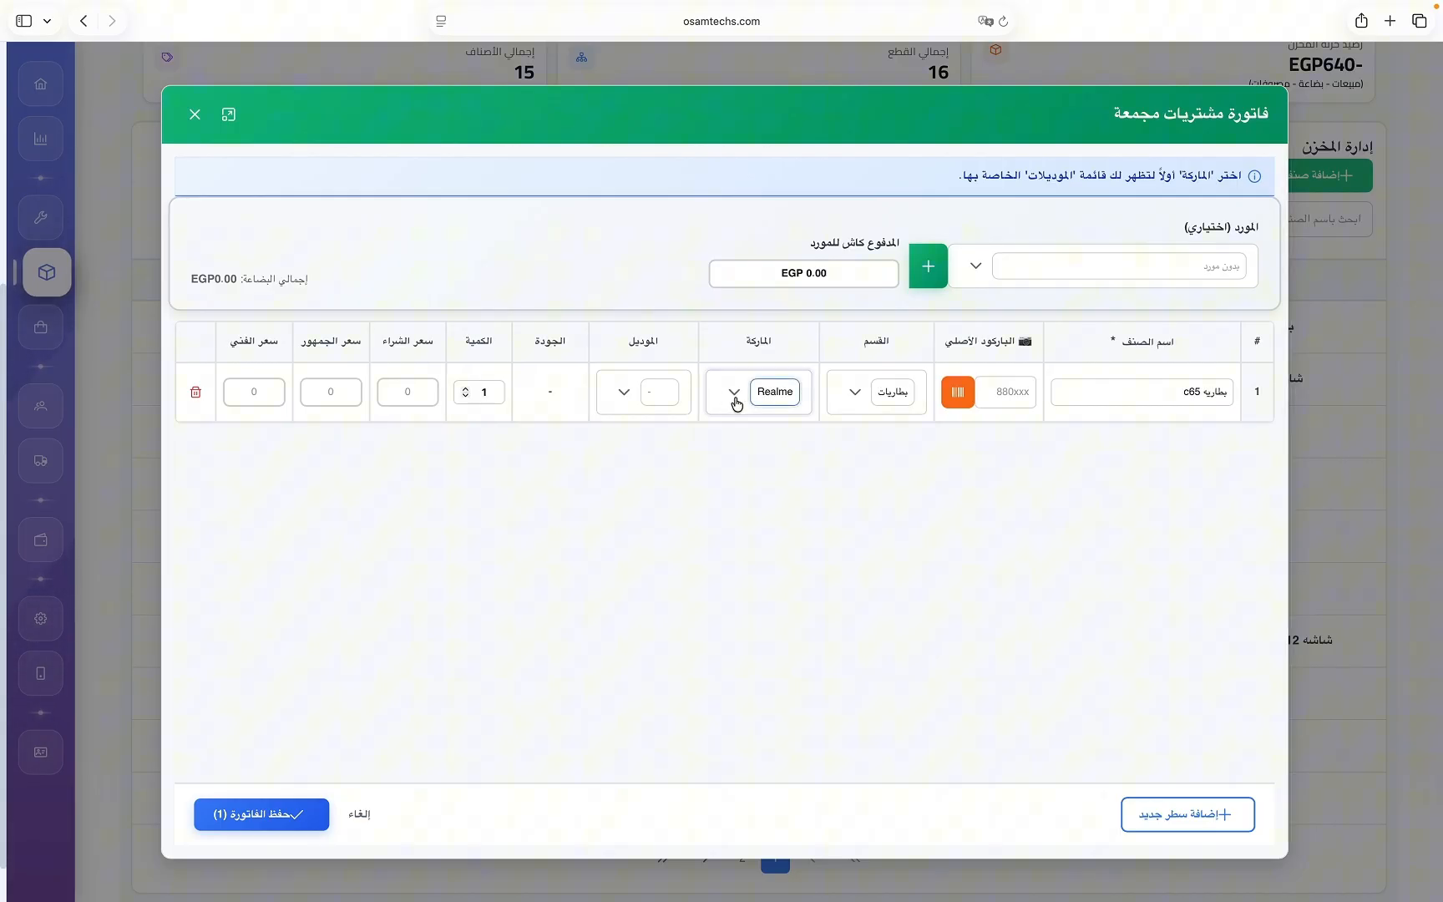
click(682, 385)
text(c65)
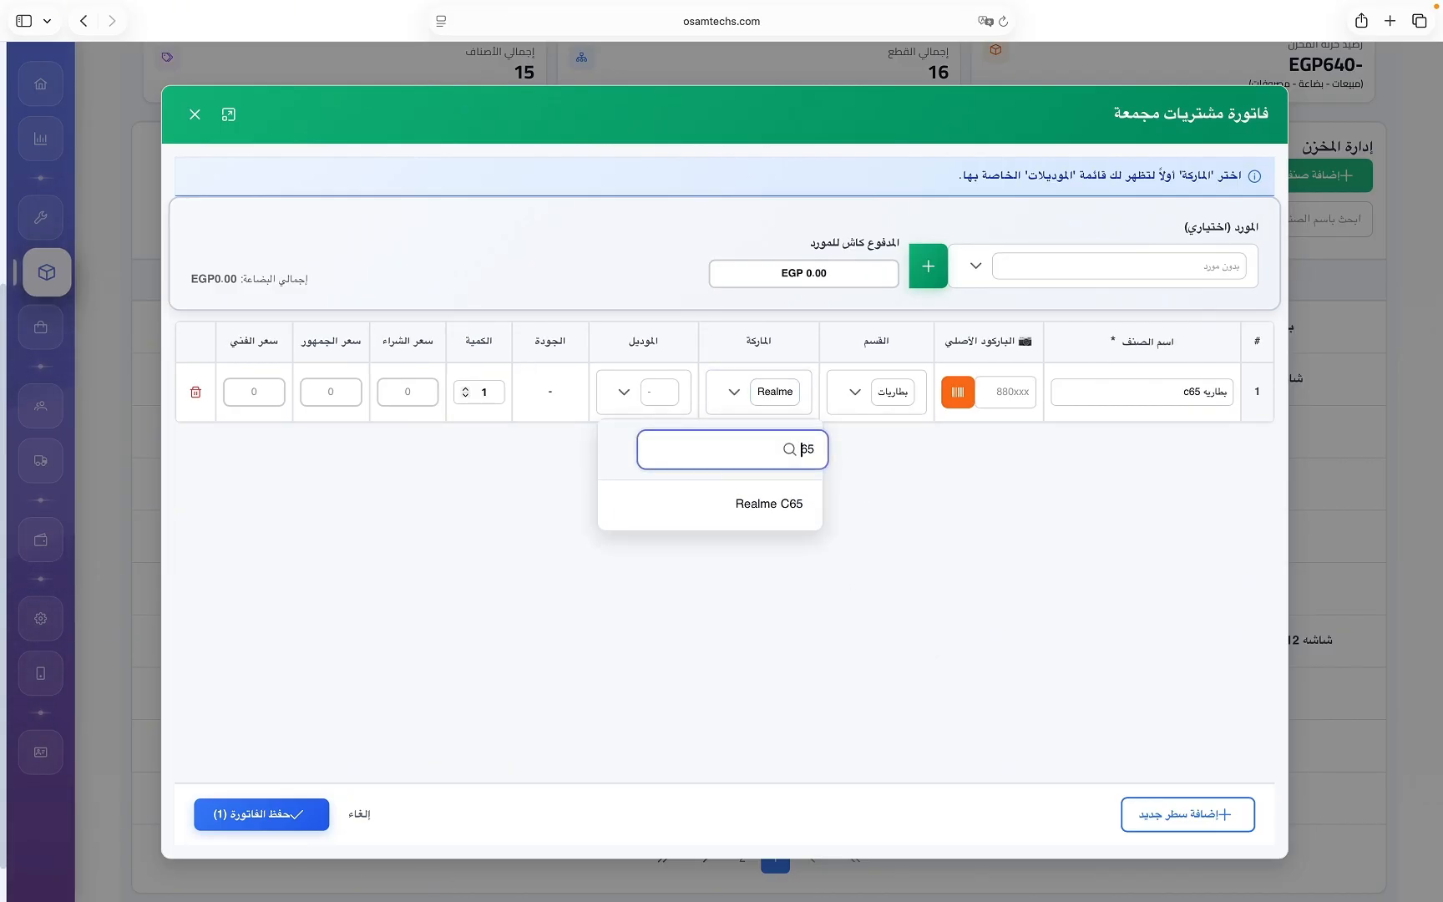
click(690, 498)
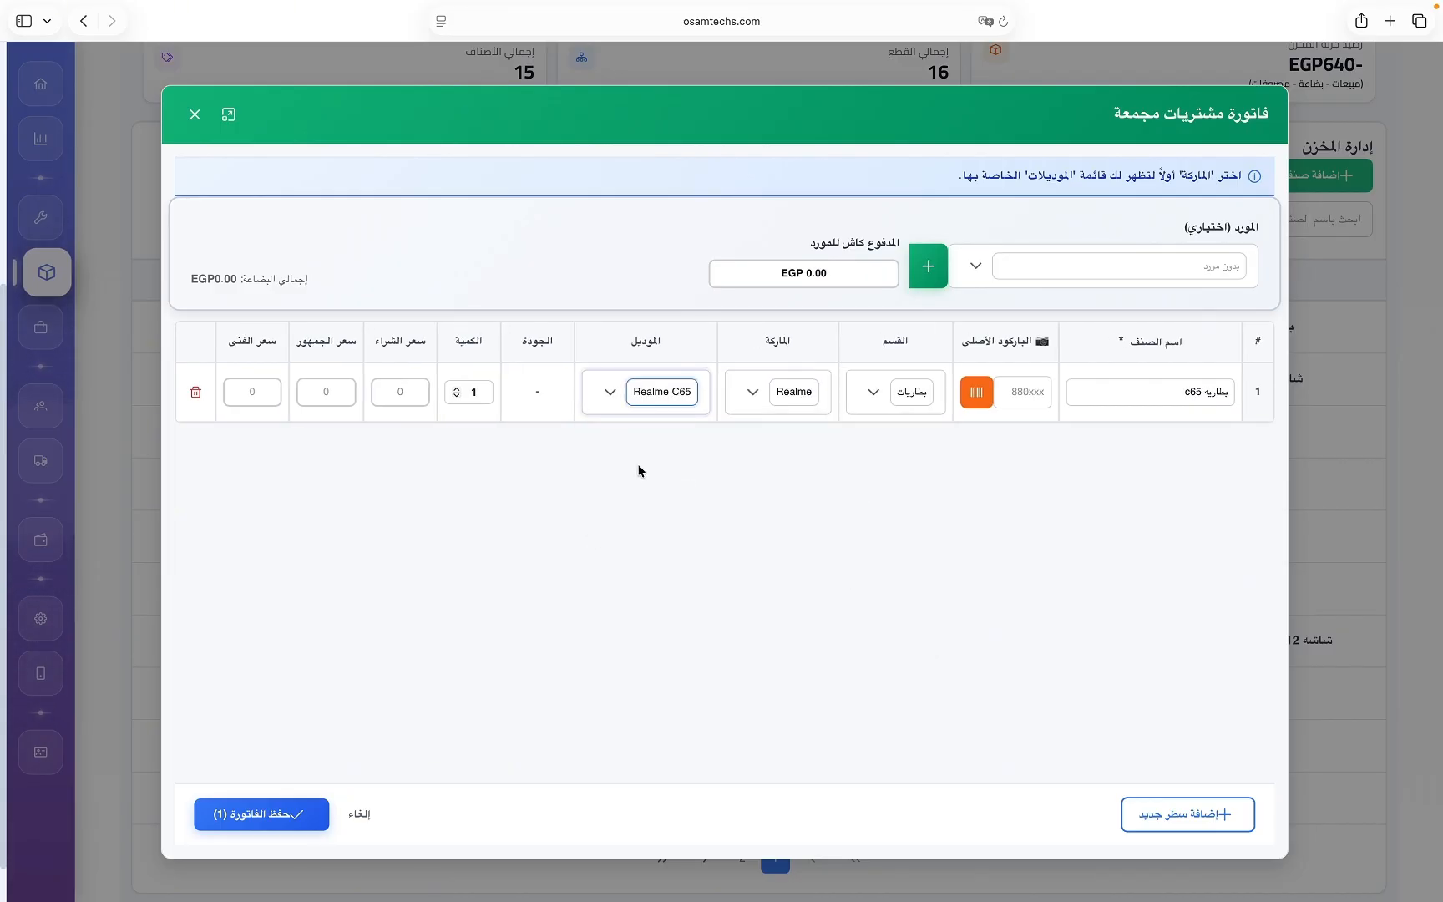
Set the first item's purchase price to EGP 200 and its quantity to 5.
click(472, 392)
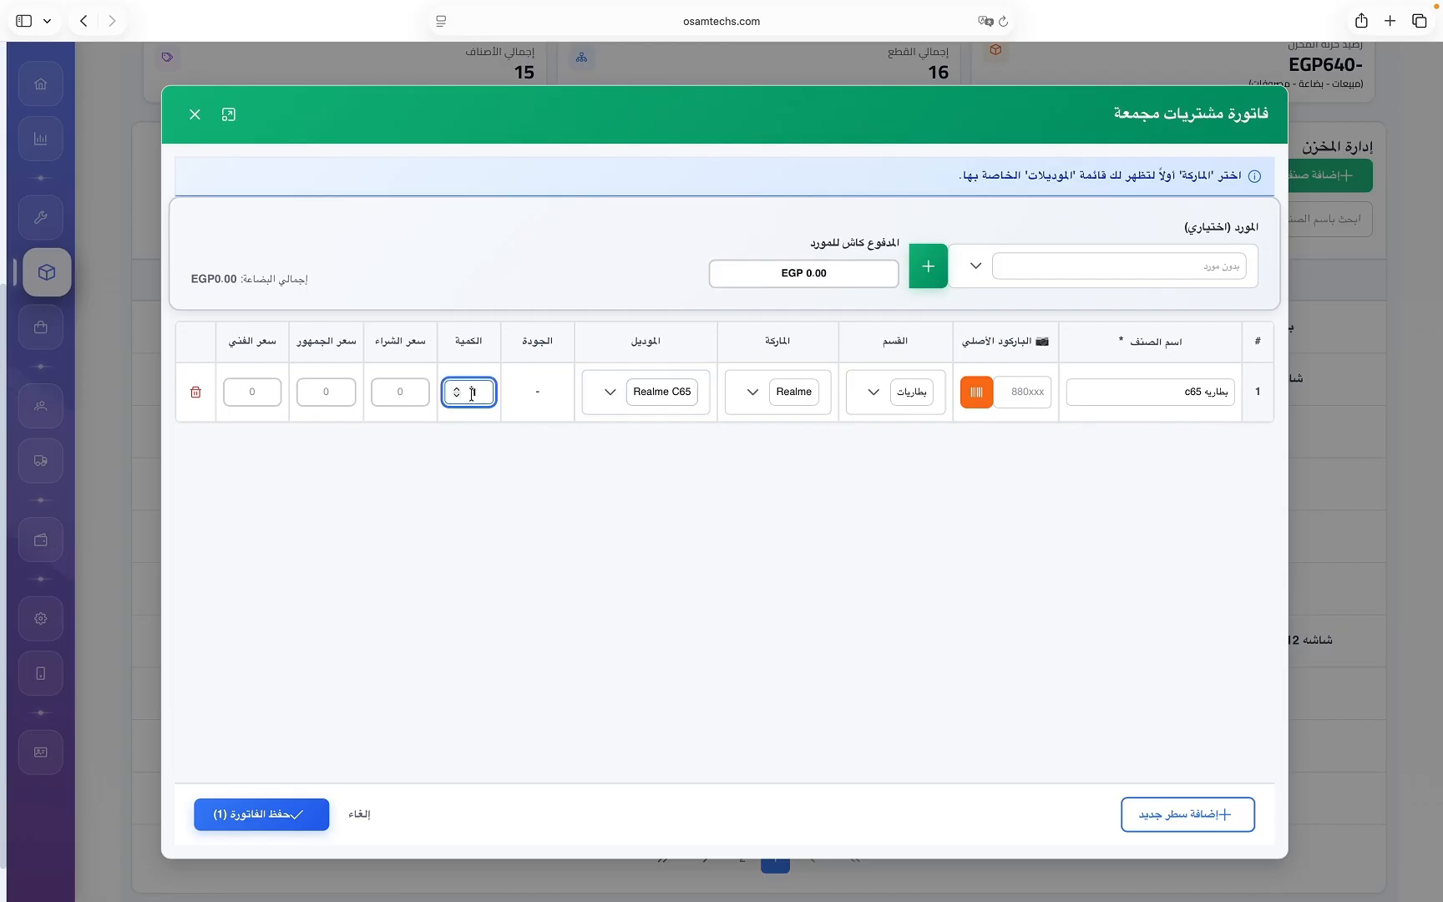
click(409, 390)
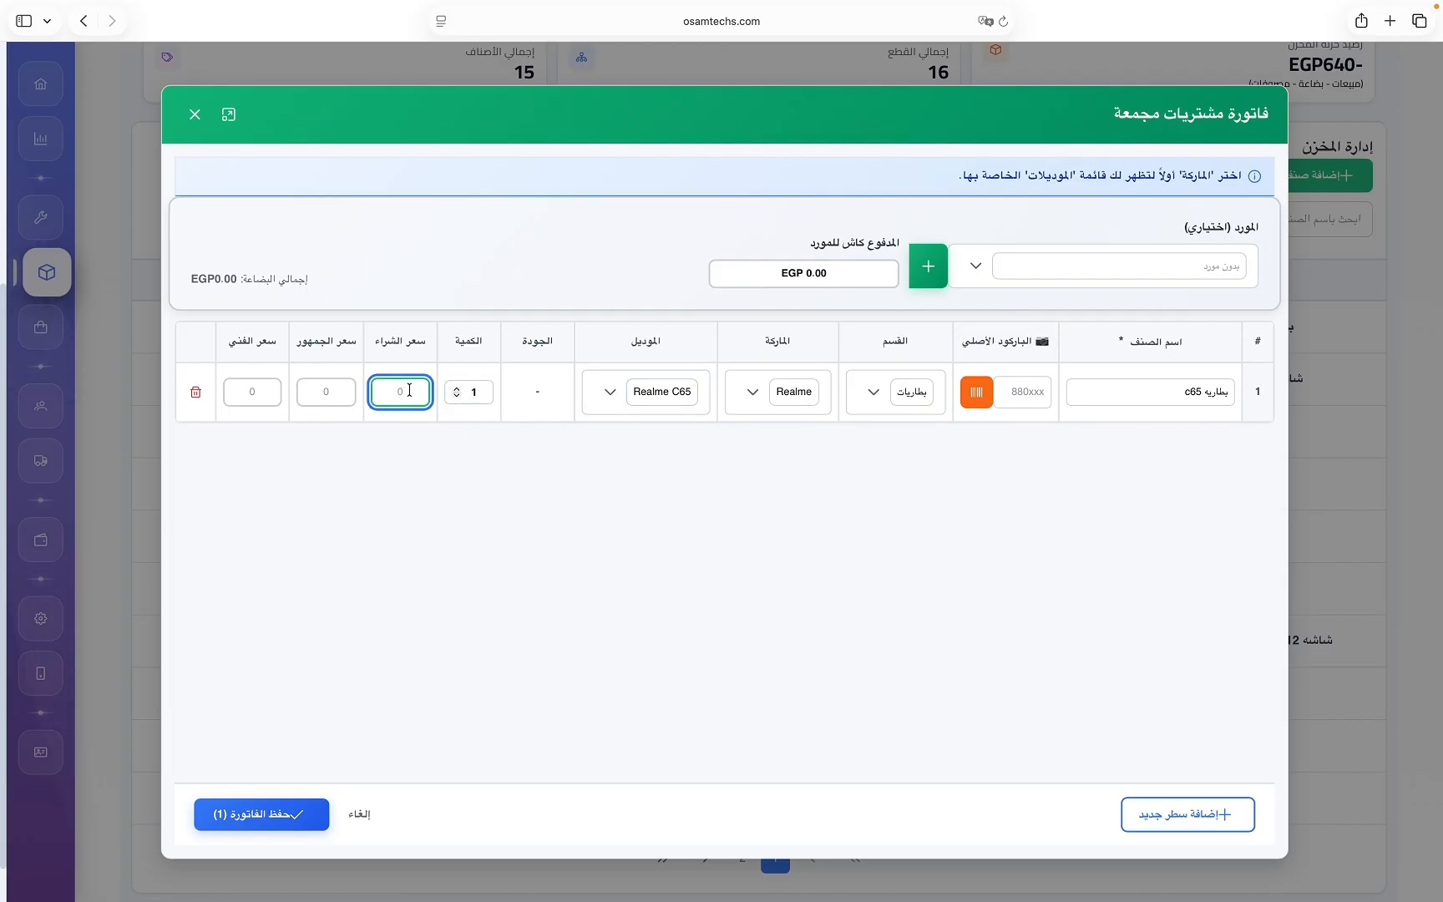
text(200)
click(474, 393)
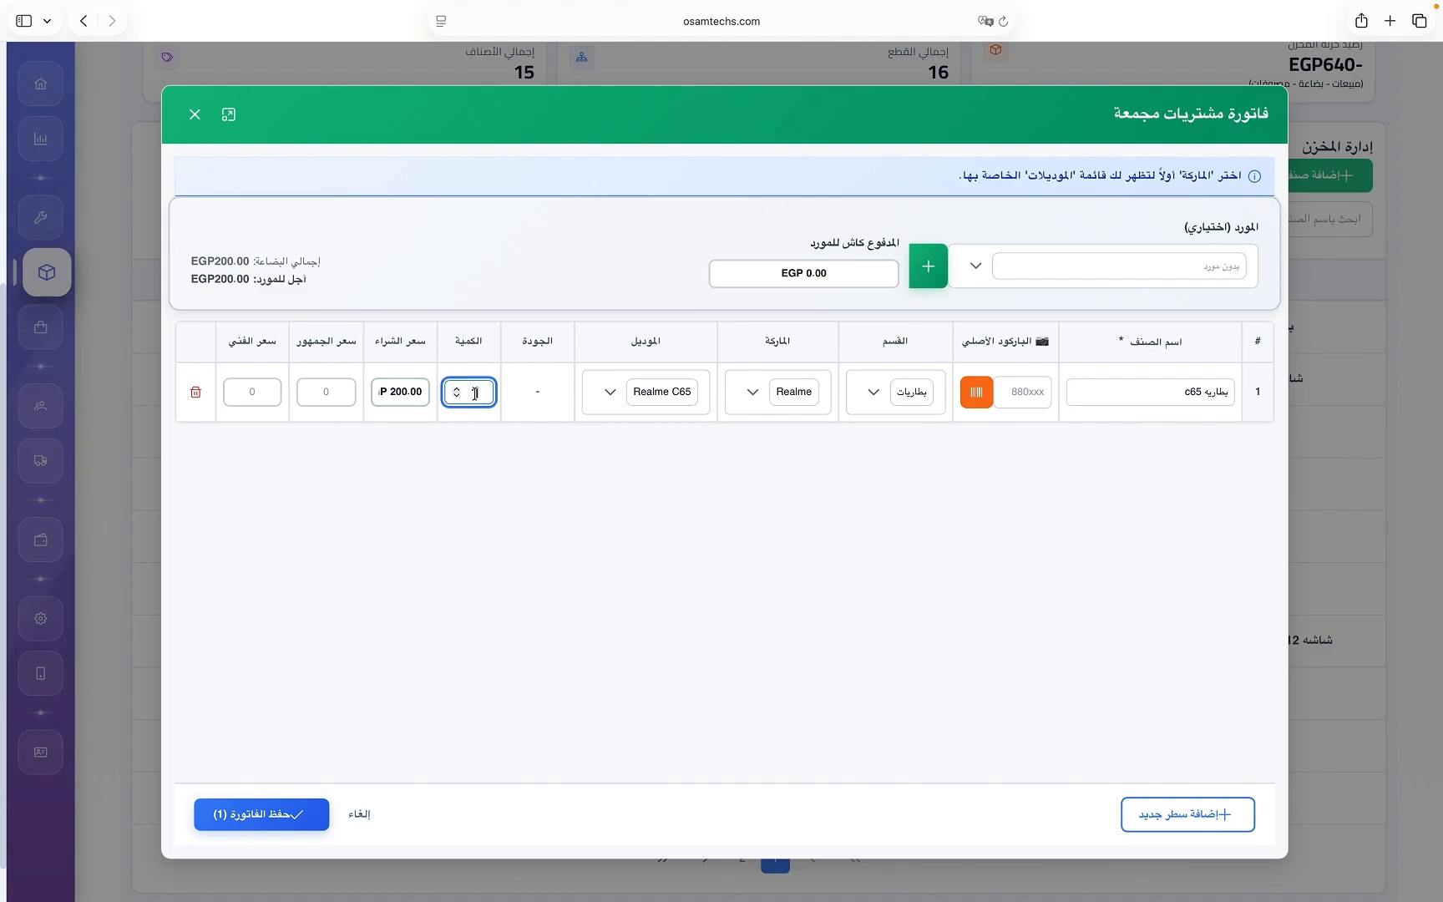
key(BackSpace)
text(5)
Set the first item's public price to EGP 400 and its technician price to EGP 250.
click(343, 394)
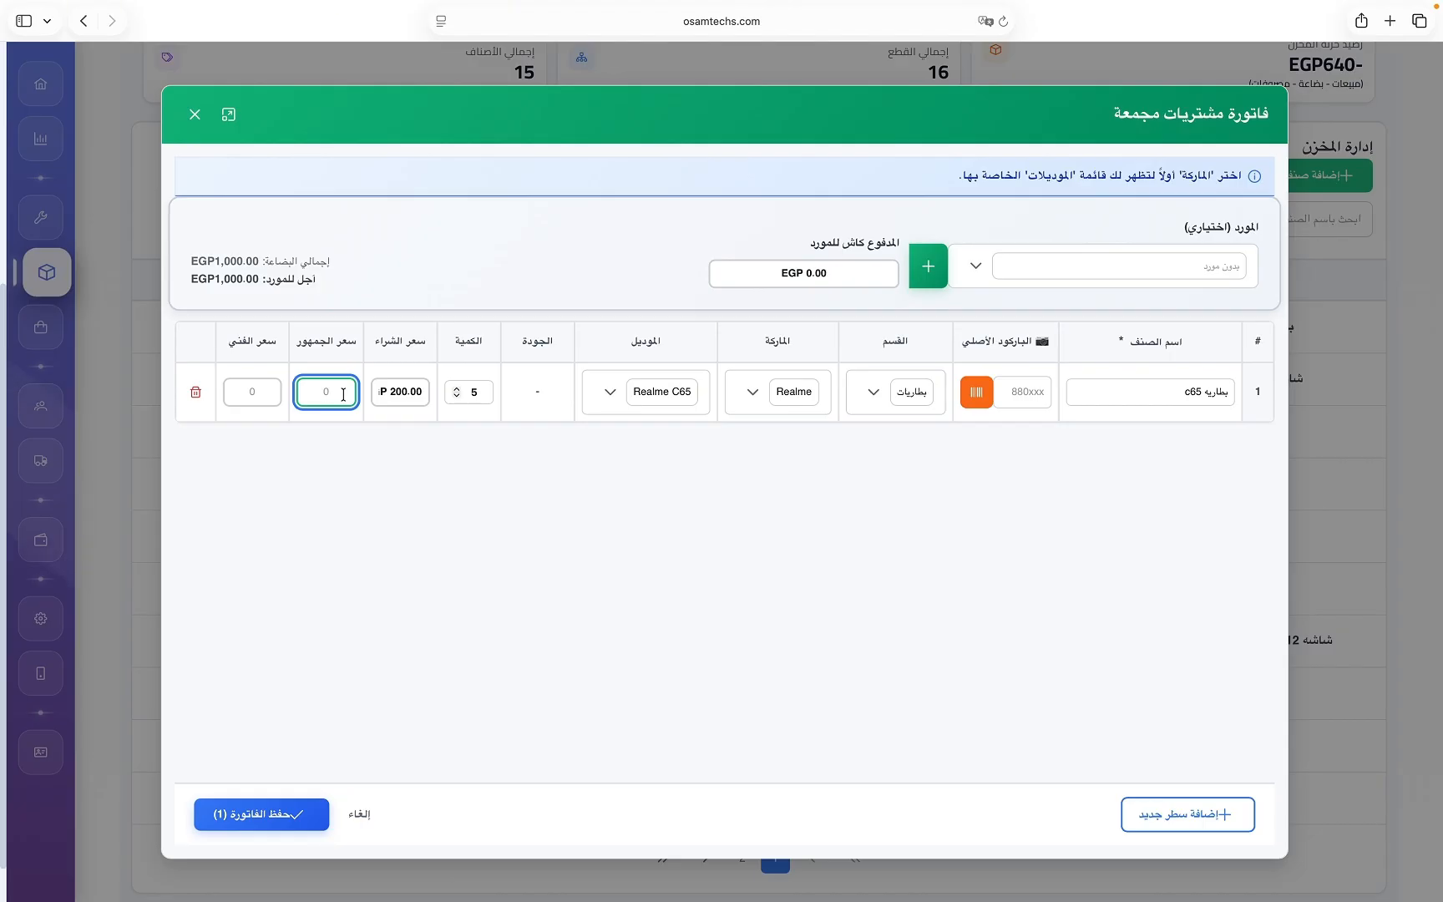
text(400)
click(261, 403)
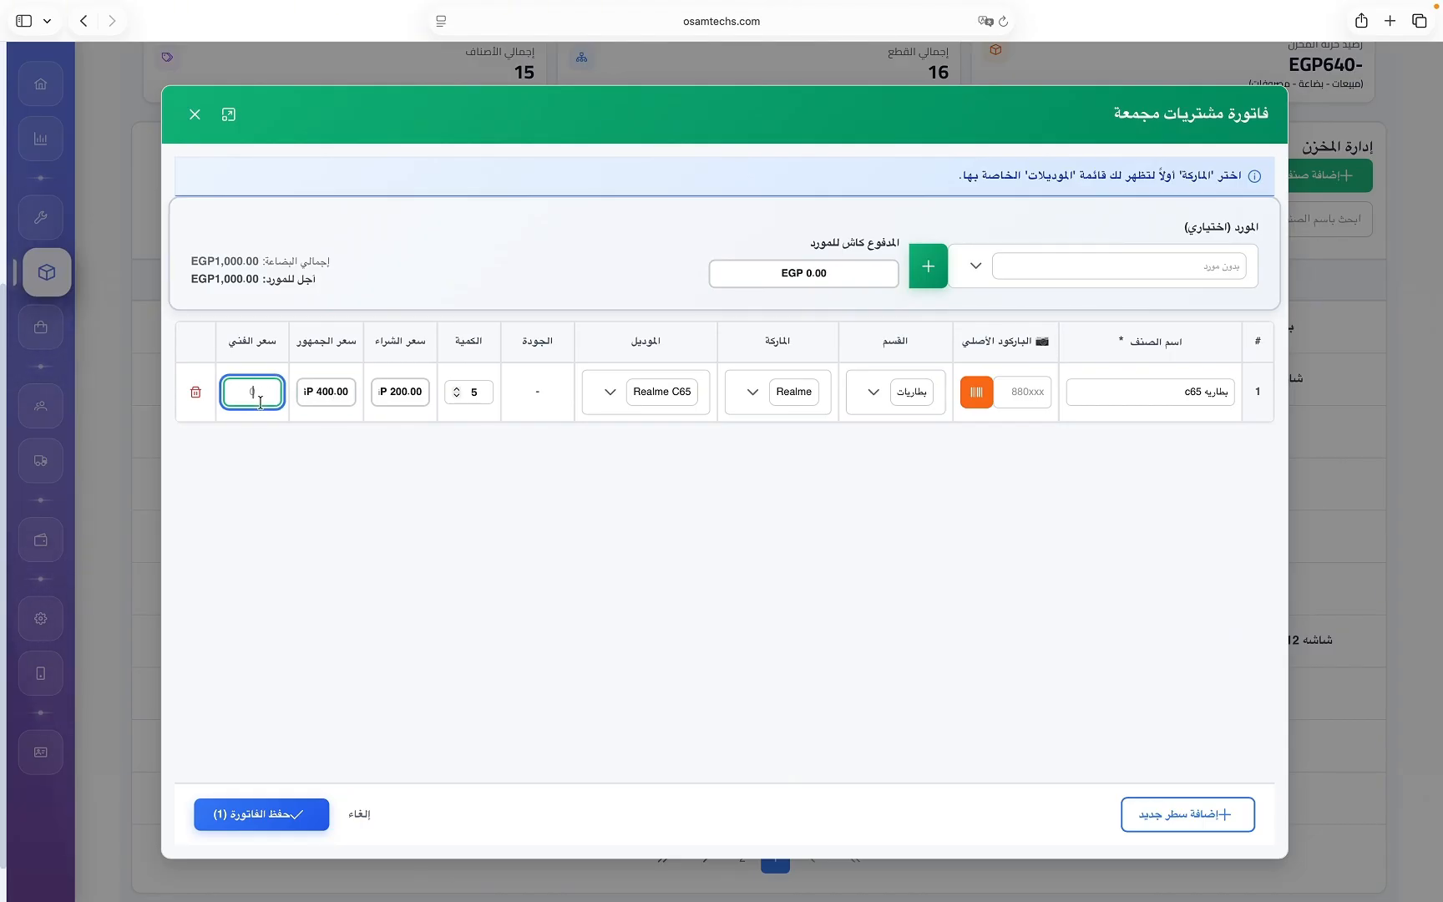
text(200)
text(5)
text(0)
Add a second invoice line named "شاشه iPhone 7" and set its category to شاشات.
click(1150, 815)
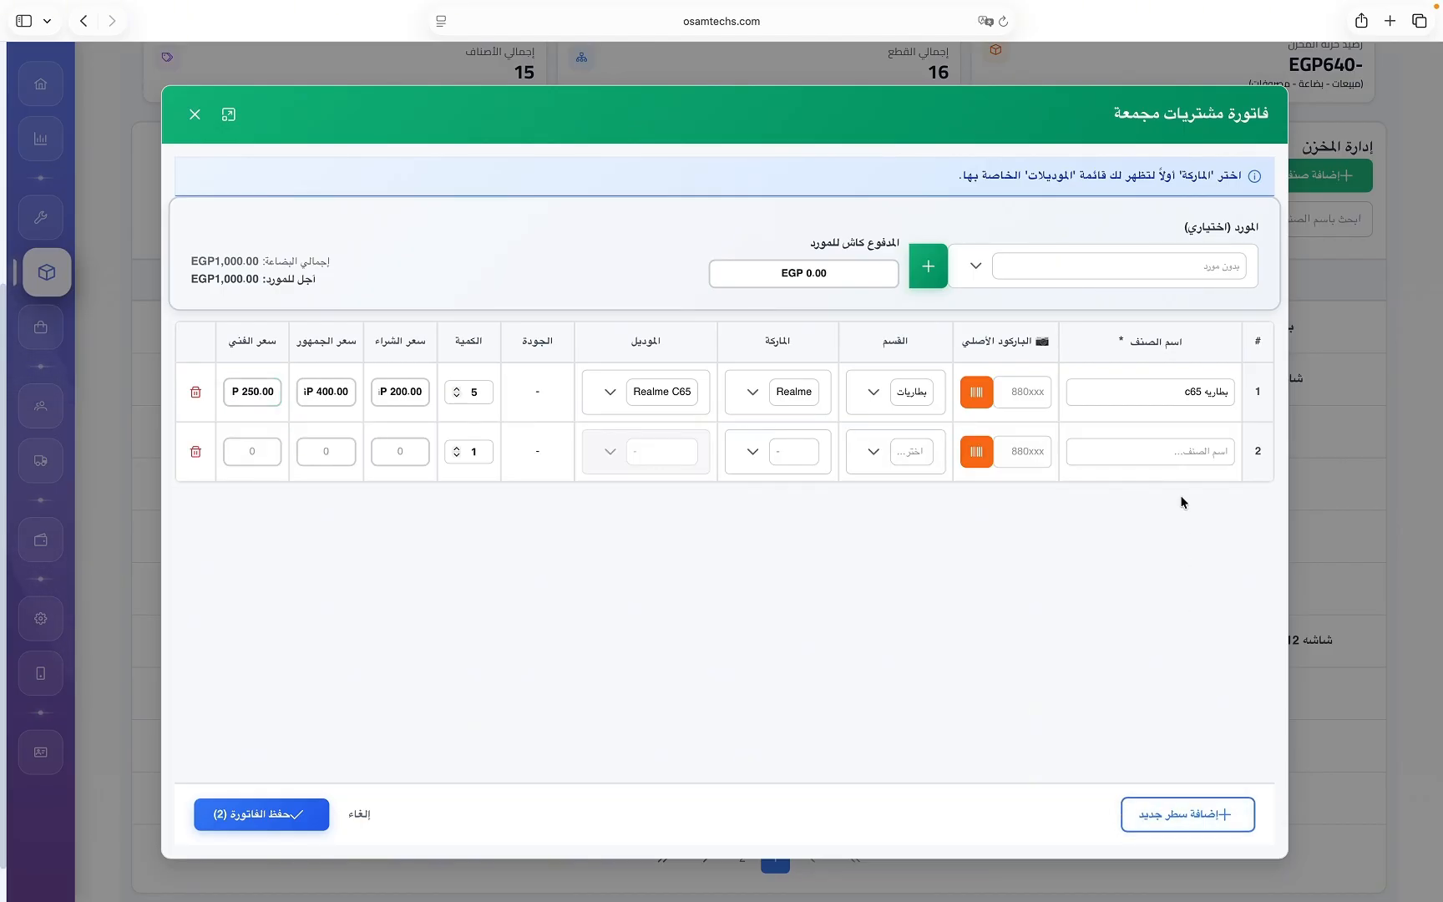
click(1172, 455)
text(شاشه)
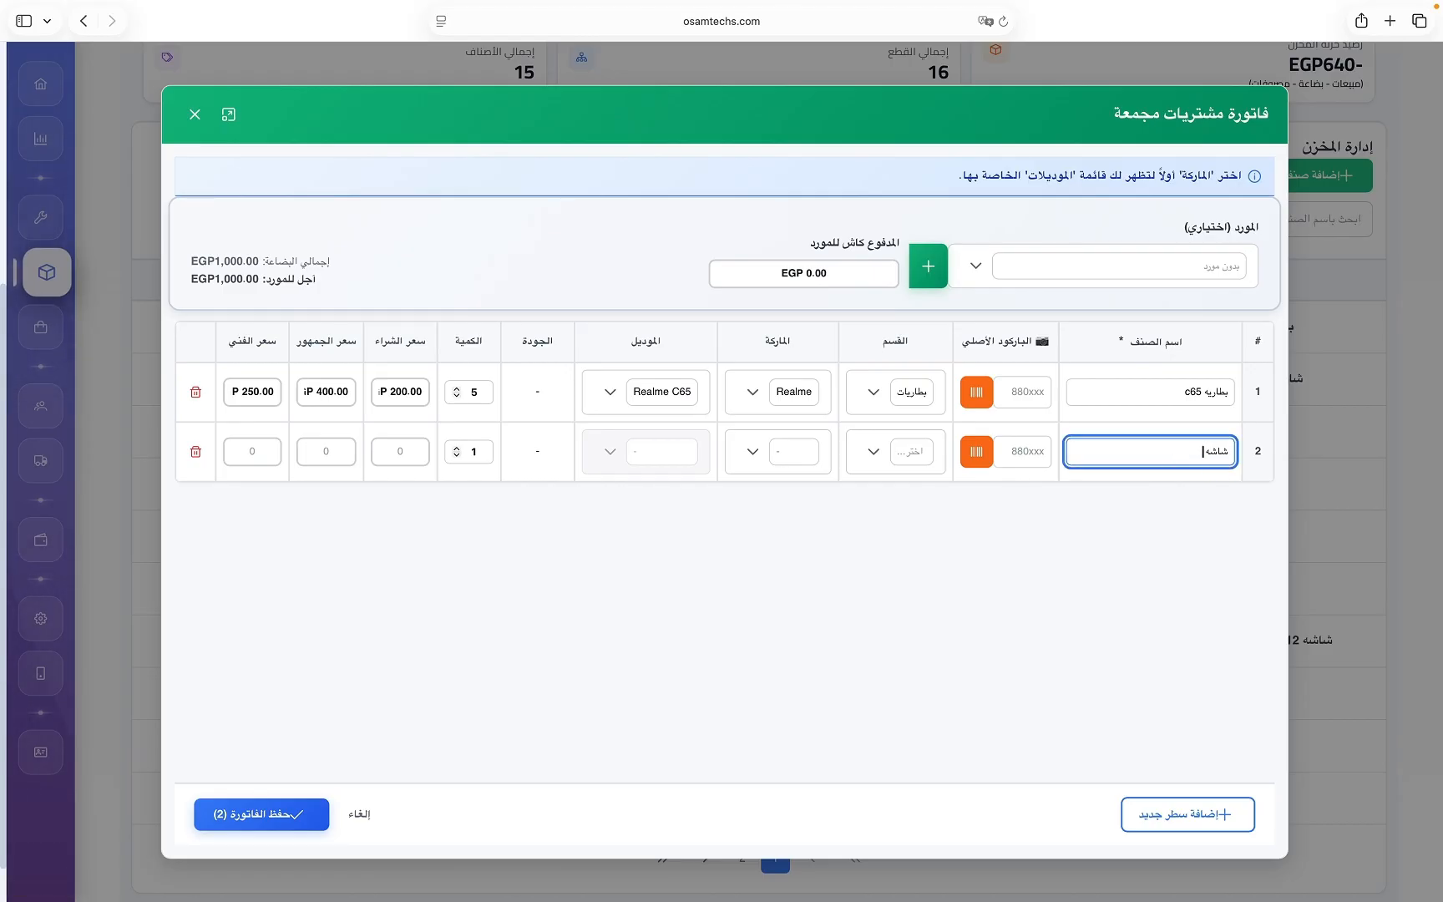
text(iPhone 7)
click(911, 452)
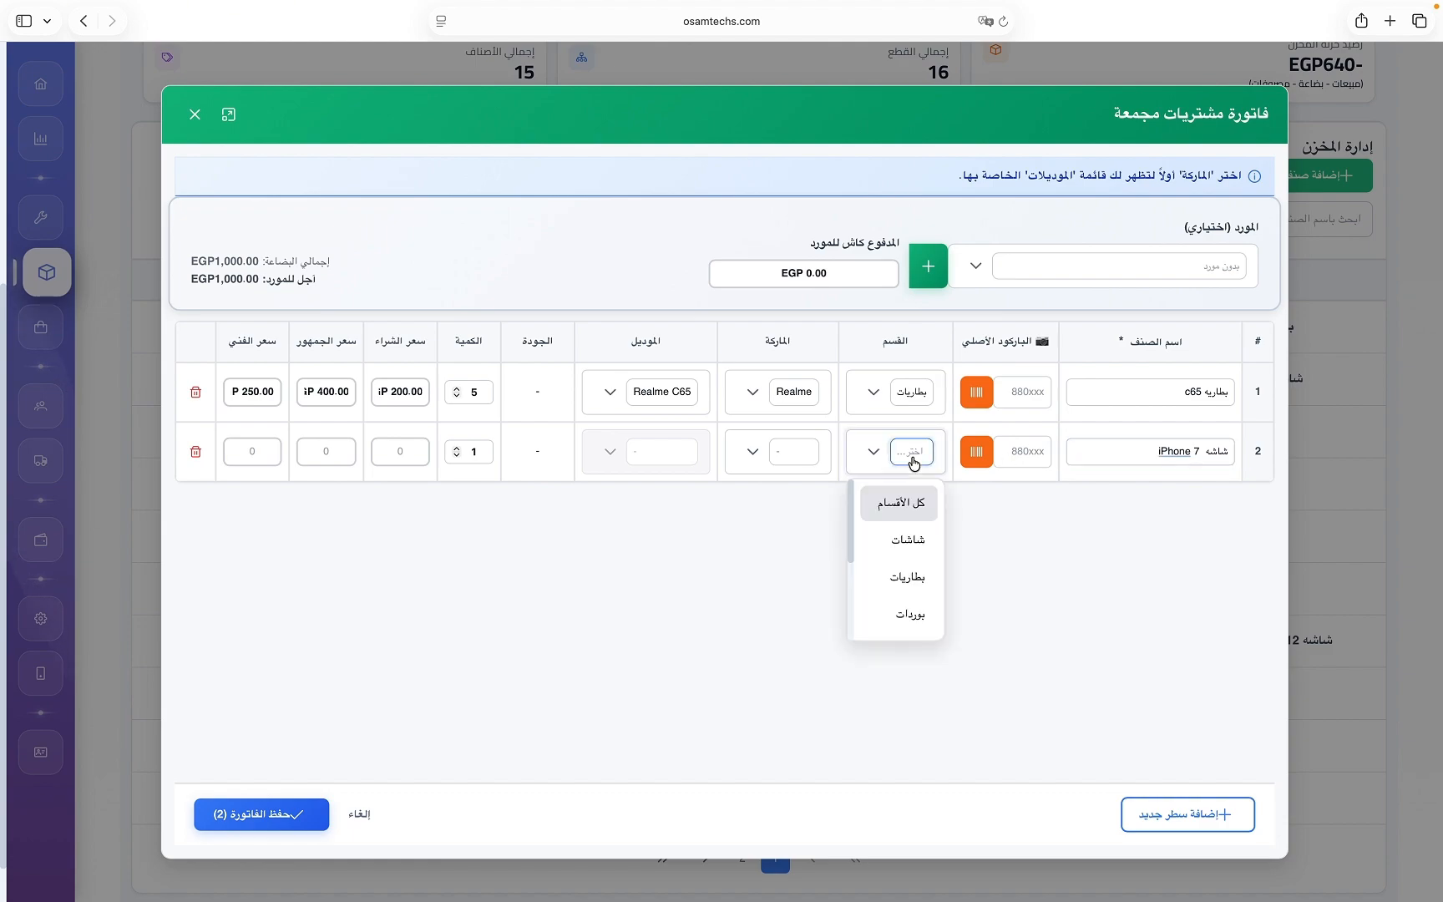
click(908, 541)
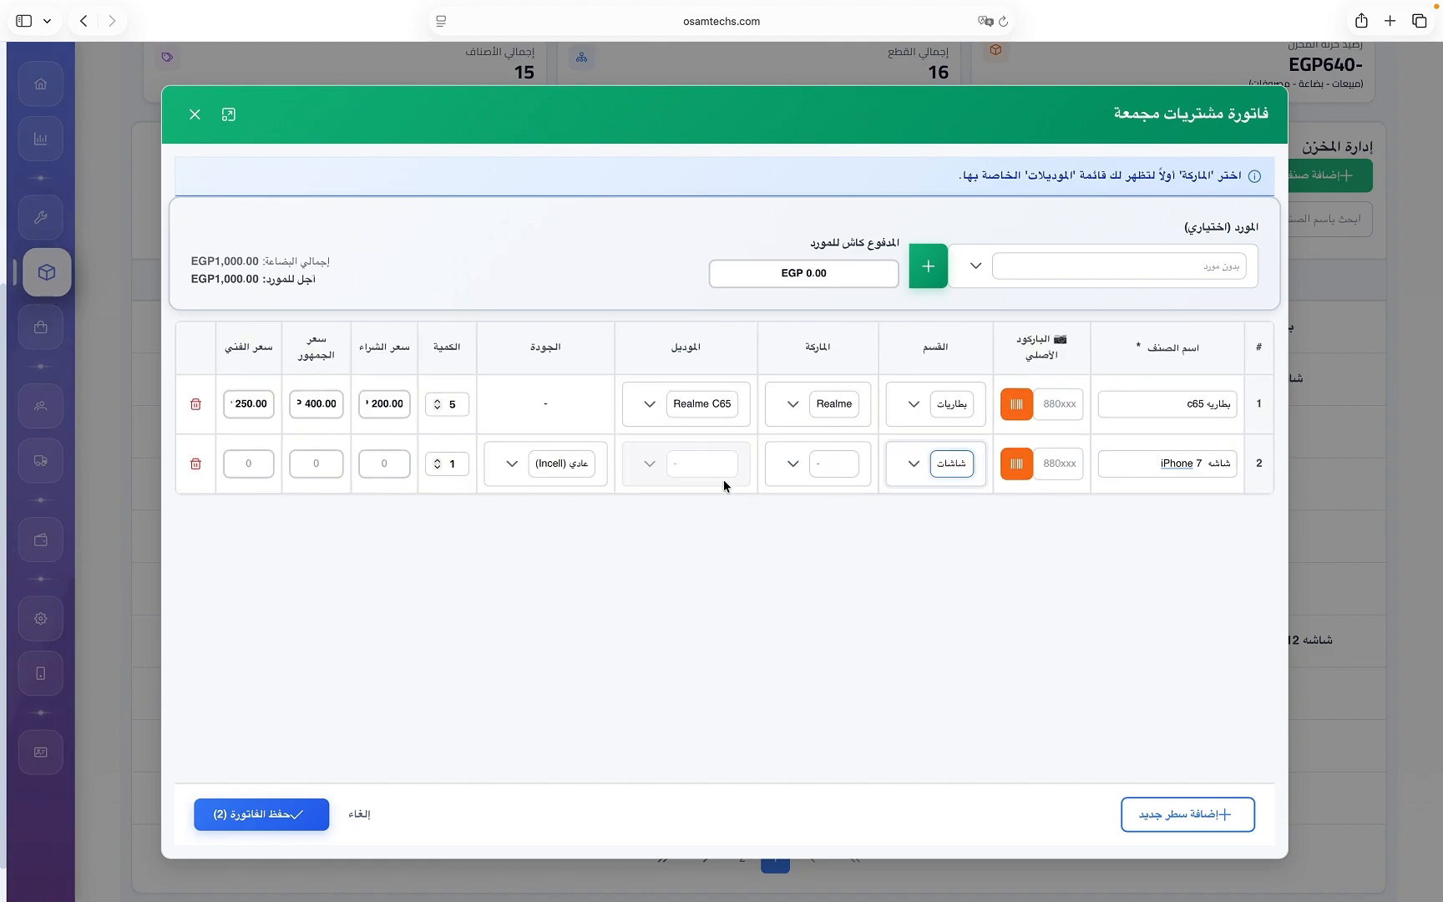
Set the second item's quality to أصلي توكيل (New).
click(545, 464)
scroll(539, 618, down, 1)
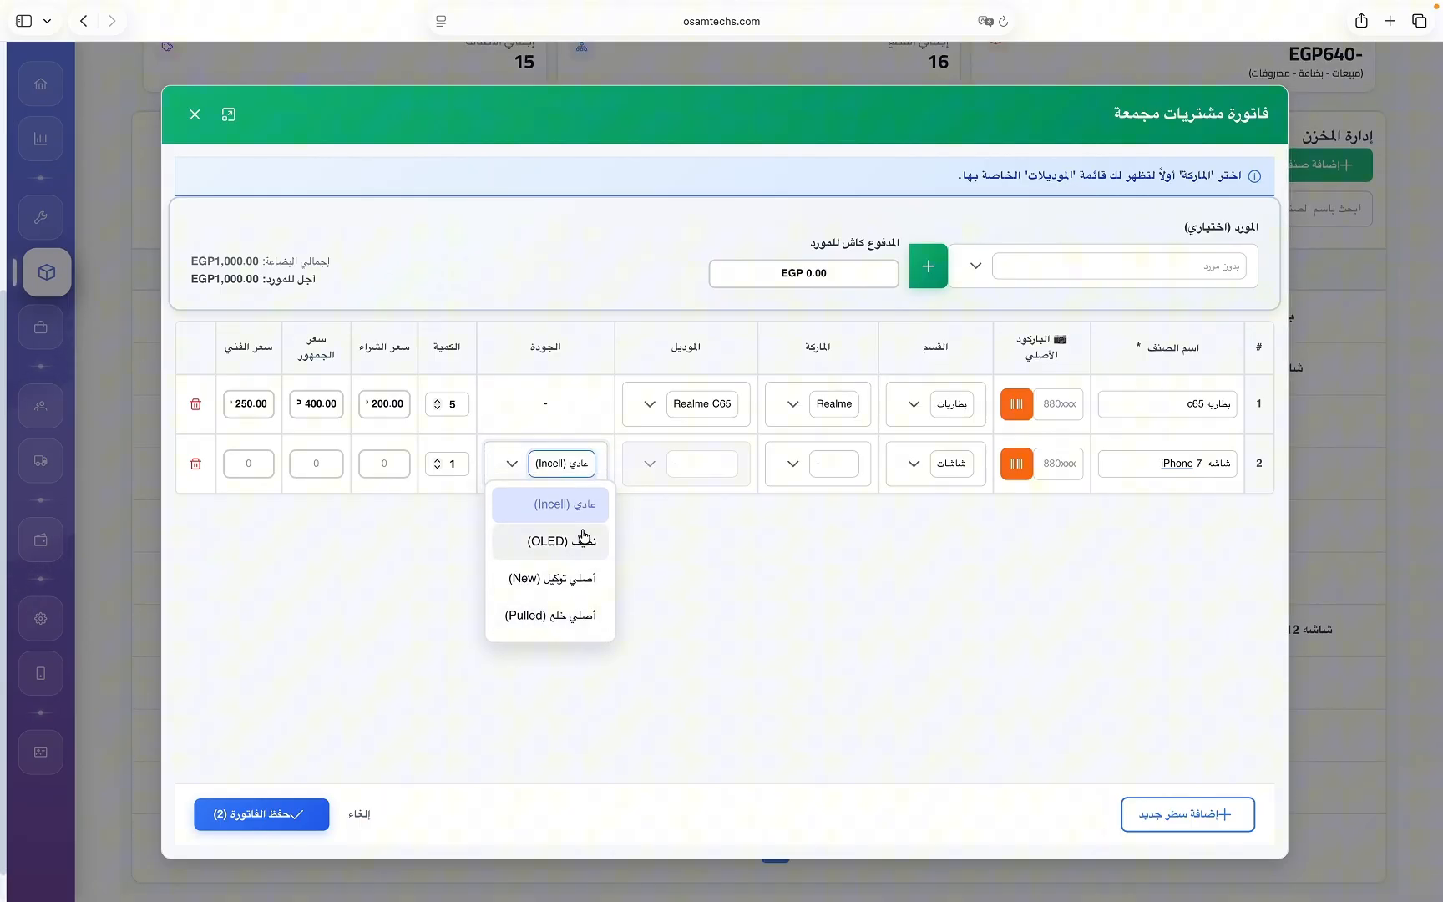
click(569, 581)
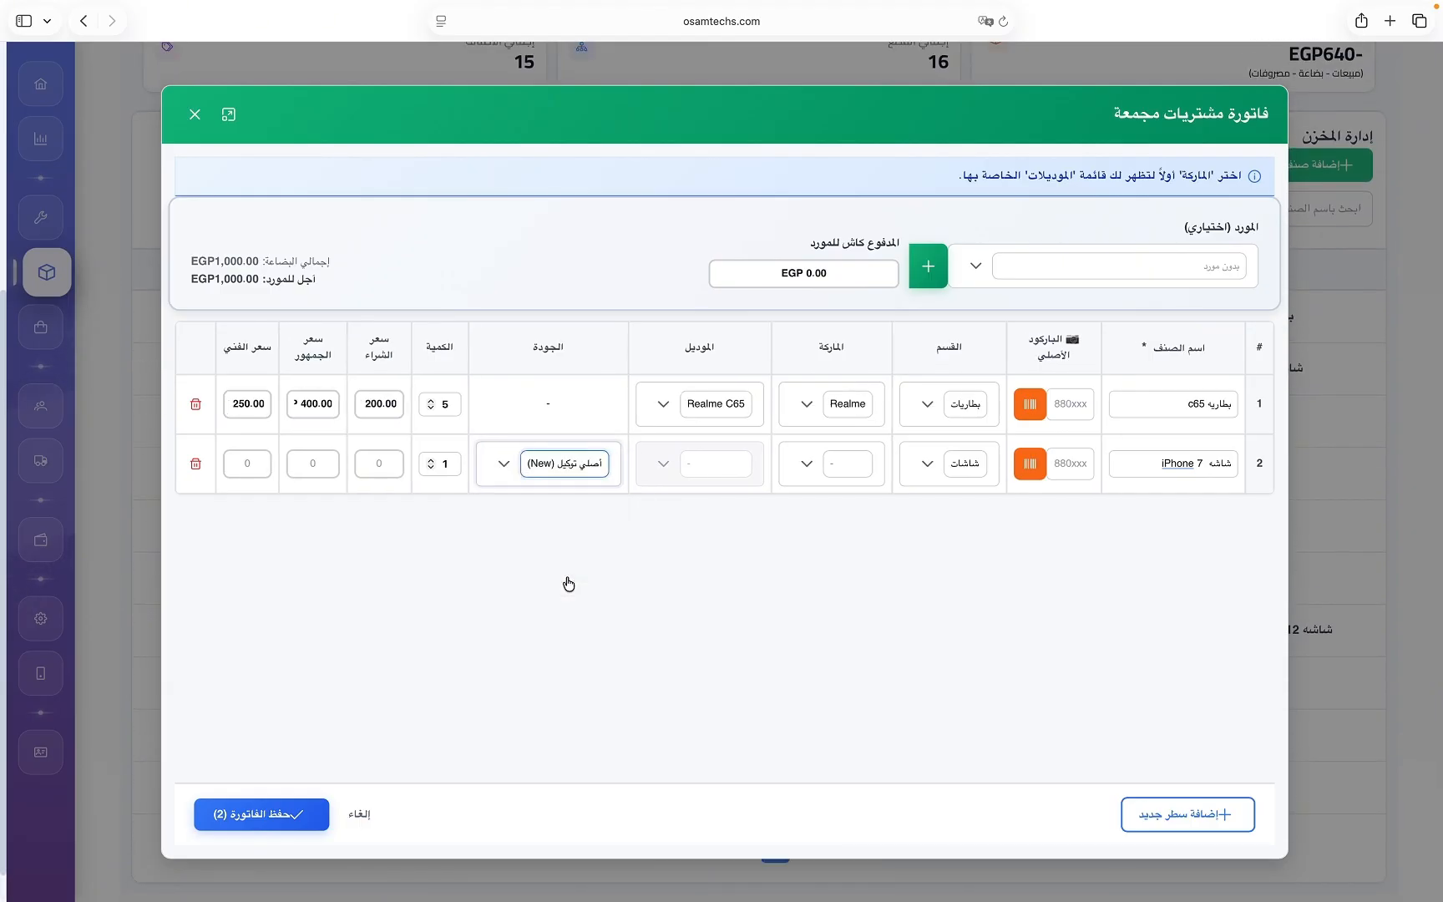
Set the second item's brand to Apple and its model to iPhone 7.
click(851, 472)
click(858, 590)
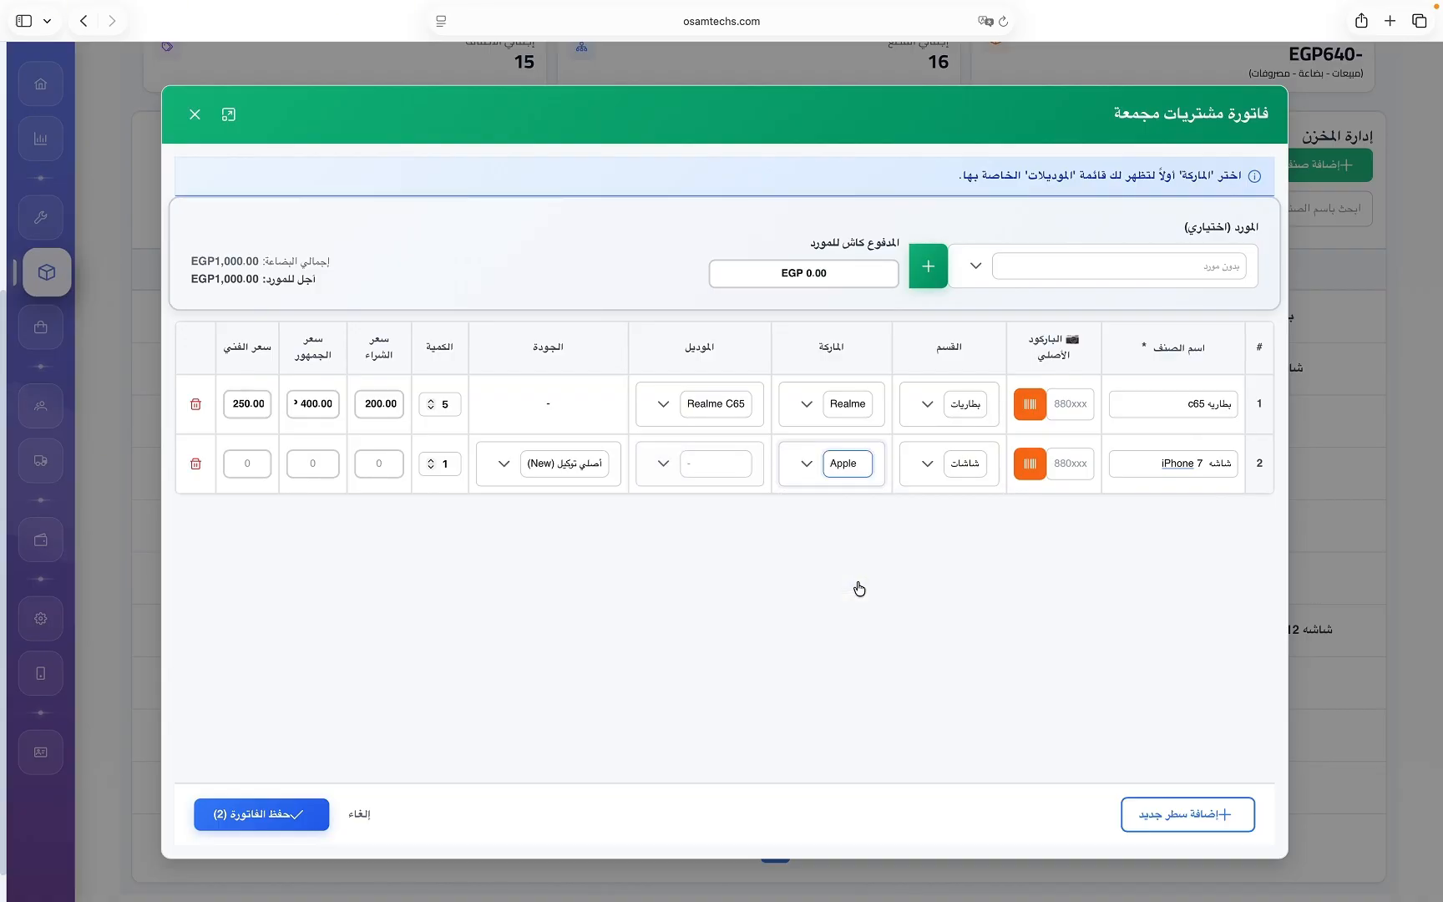
click(731, 474)
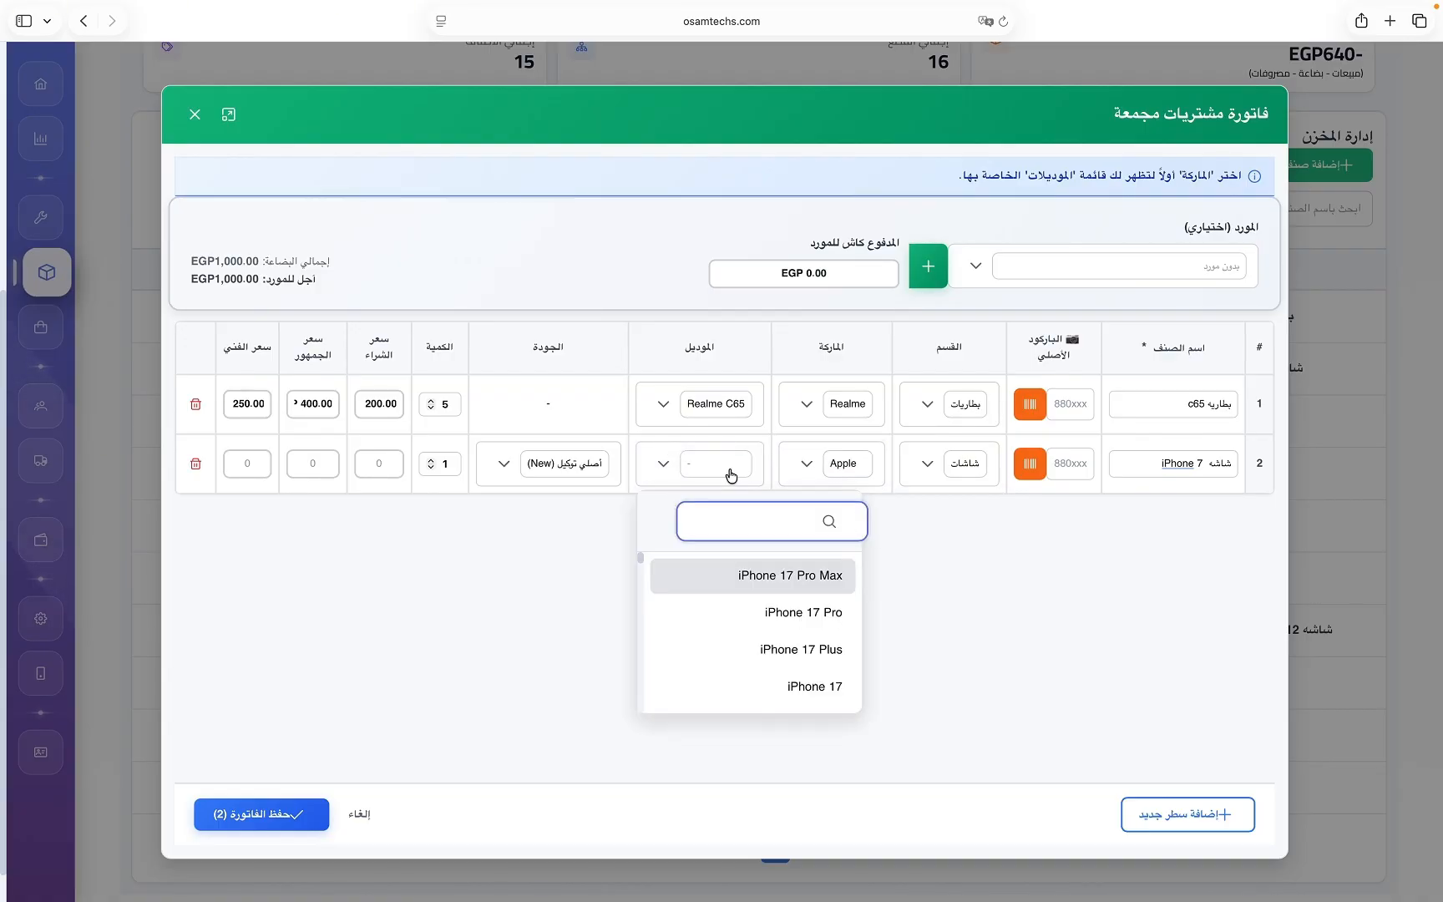
text(7)
scroll(748, 644, down, 4)
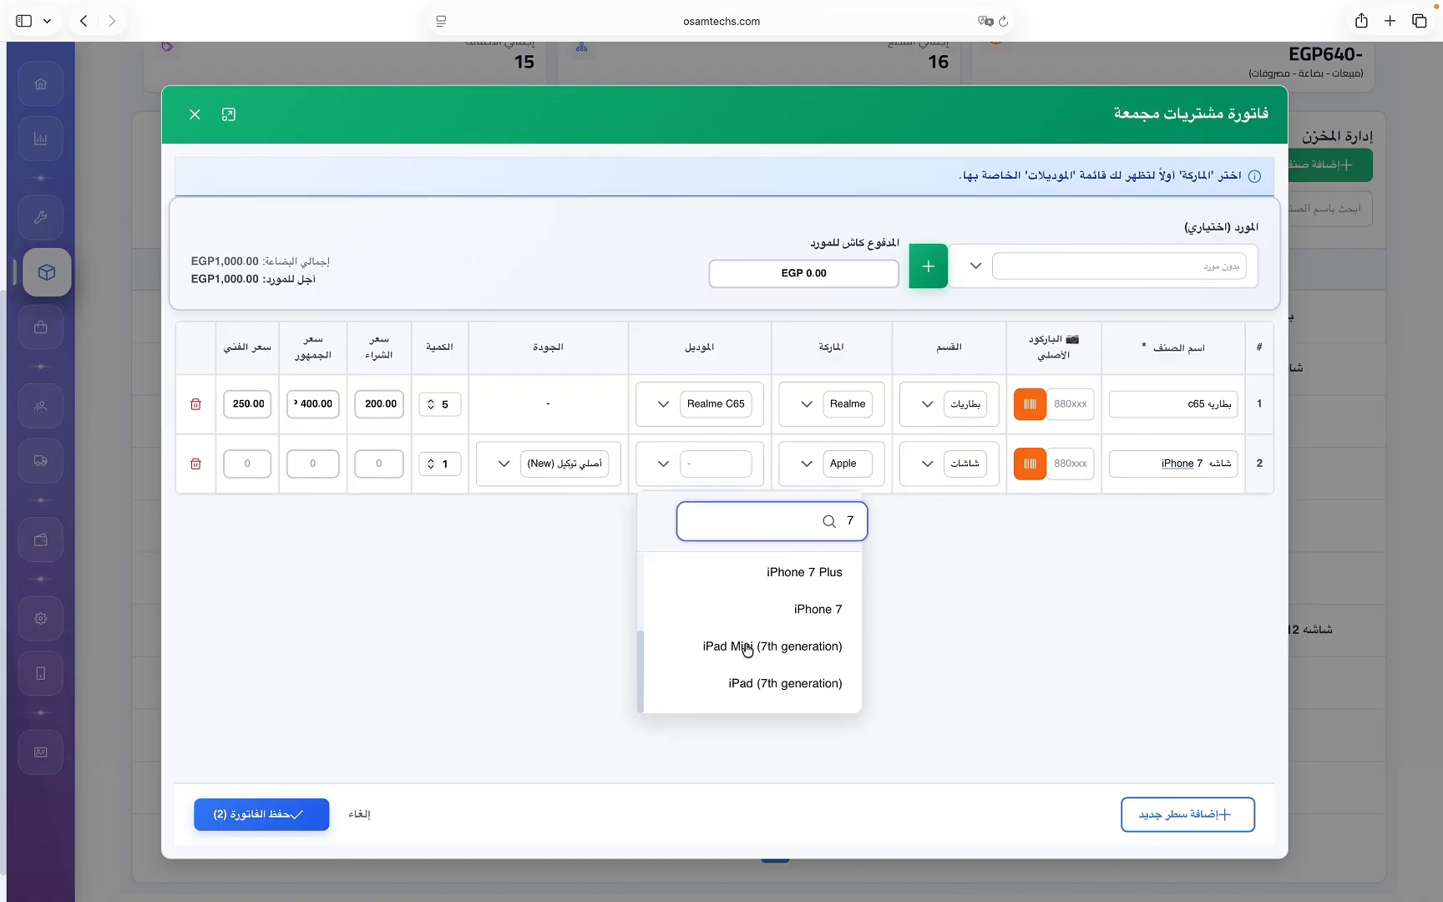
click(798, 611)
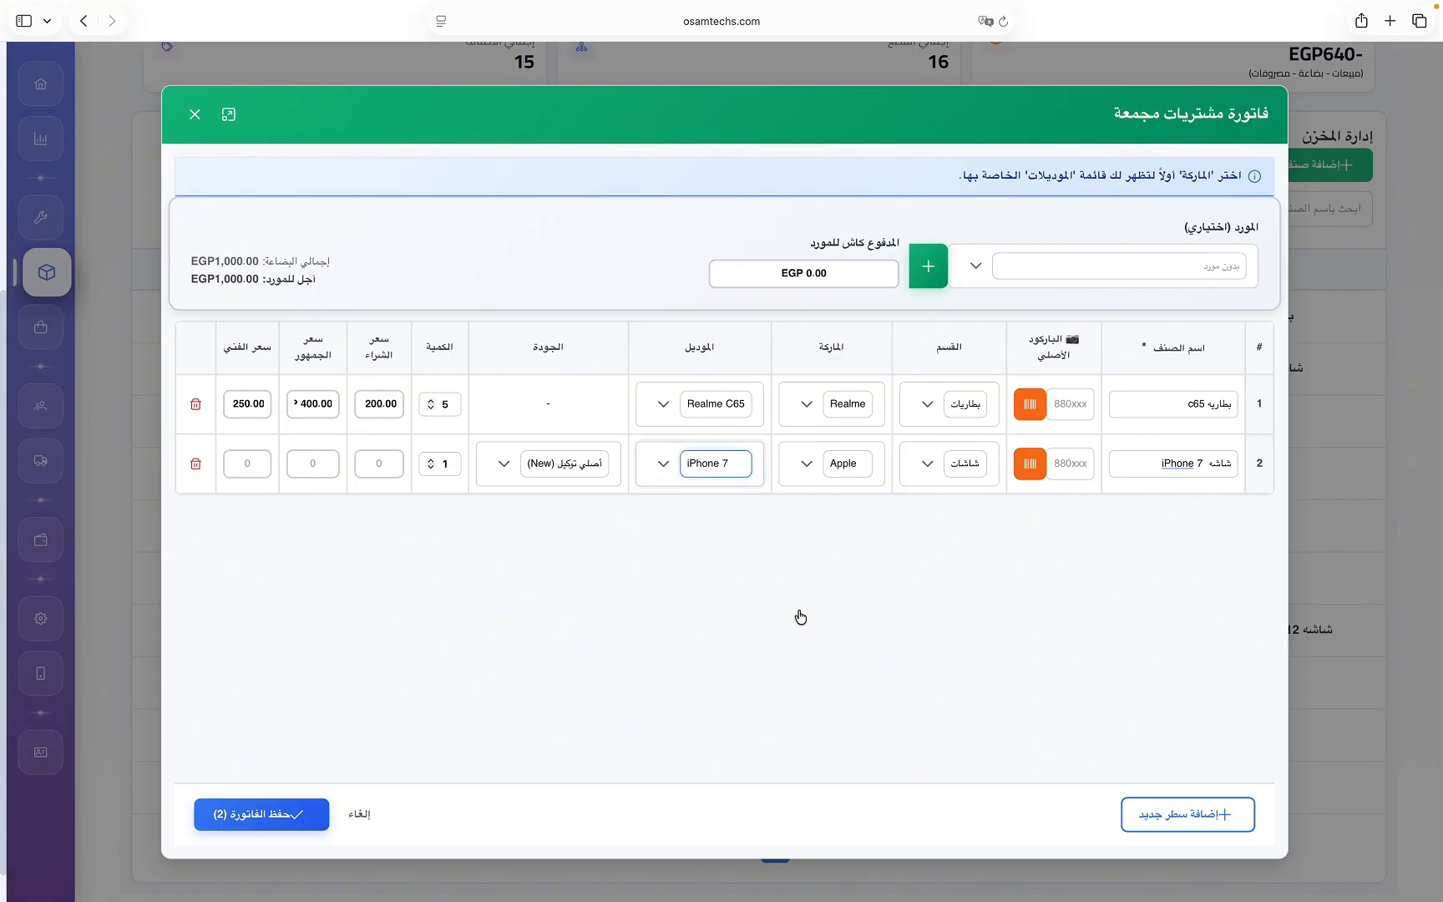
Set the second item's quantity to 5 and its purchase price to EGP 500.
click(431, 461)
click(431, 461)
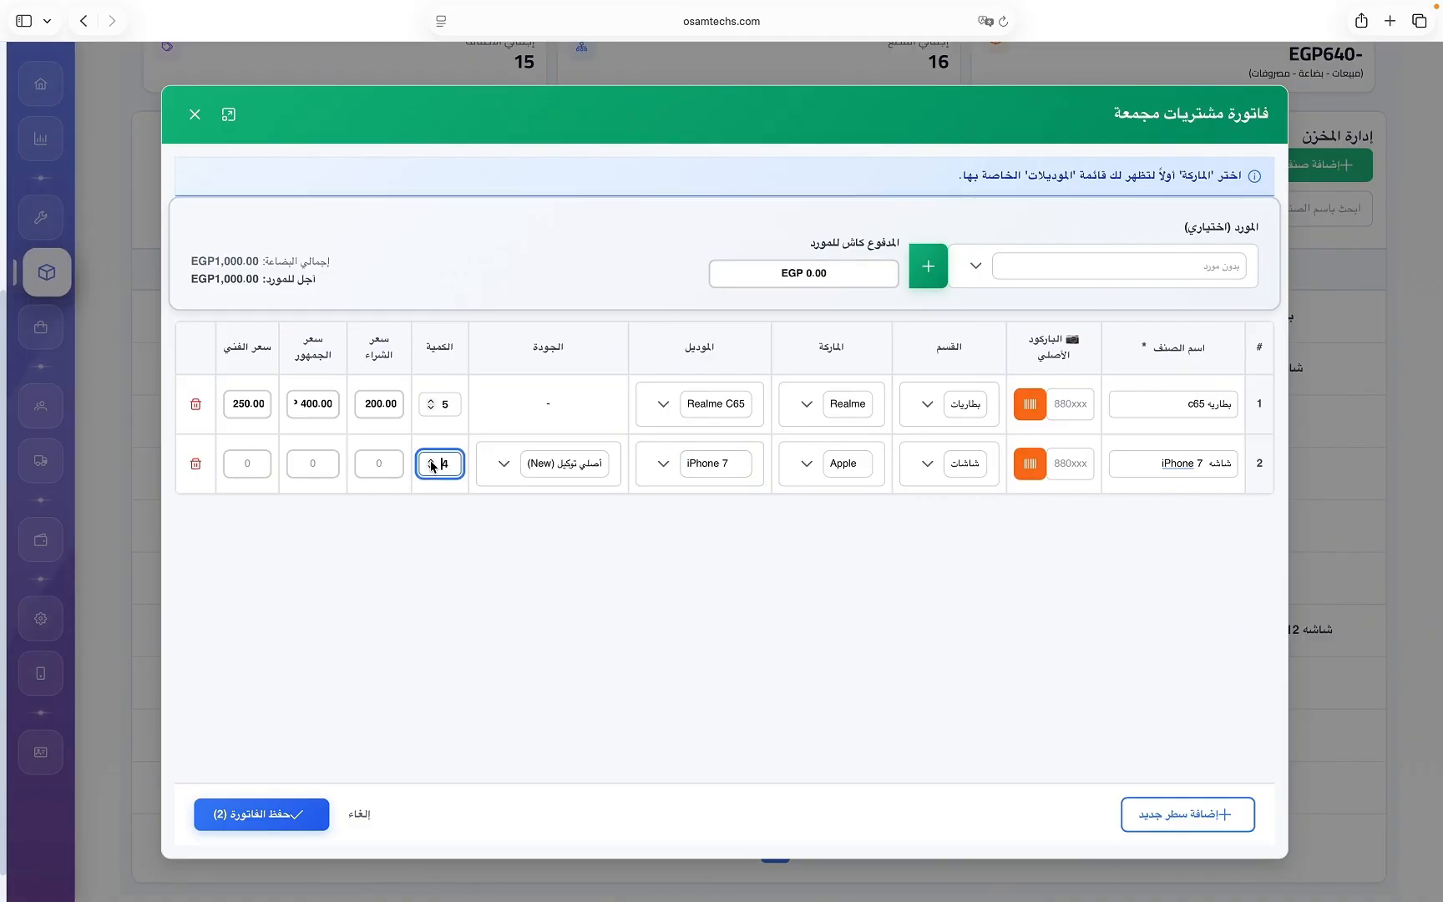
click(385, 461)
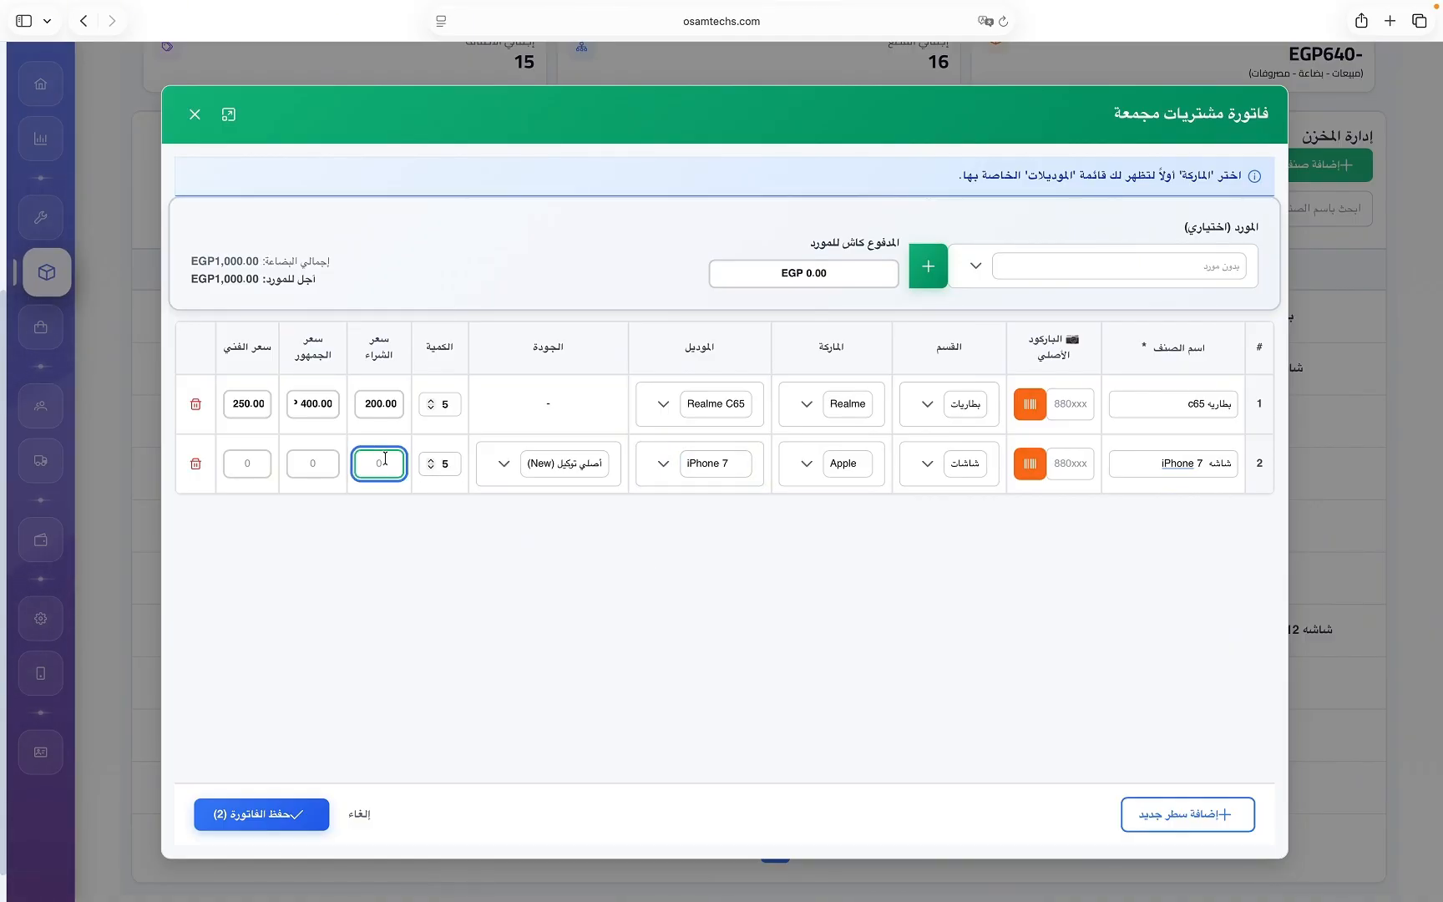
text(500)
click(325, 464)
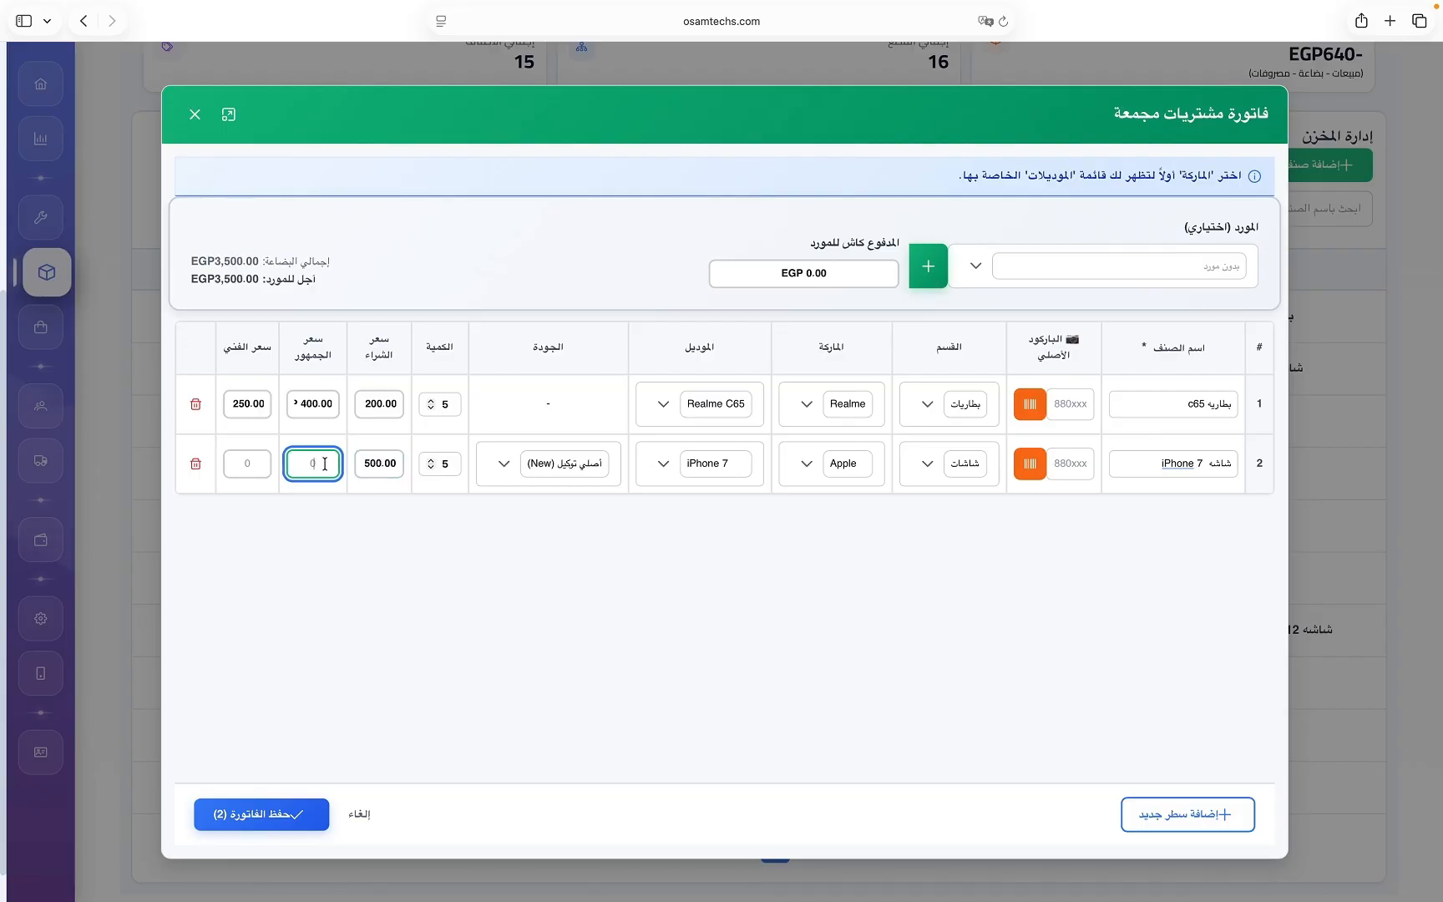
double_click(362, 464)
text(35)
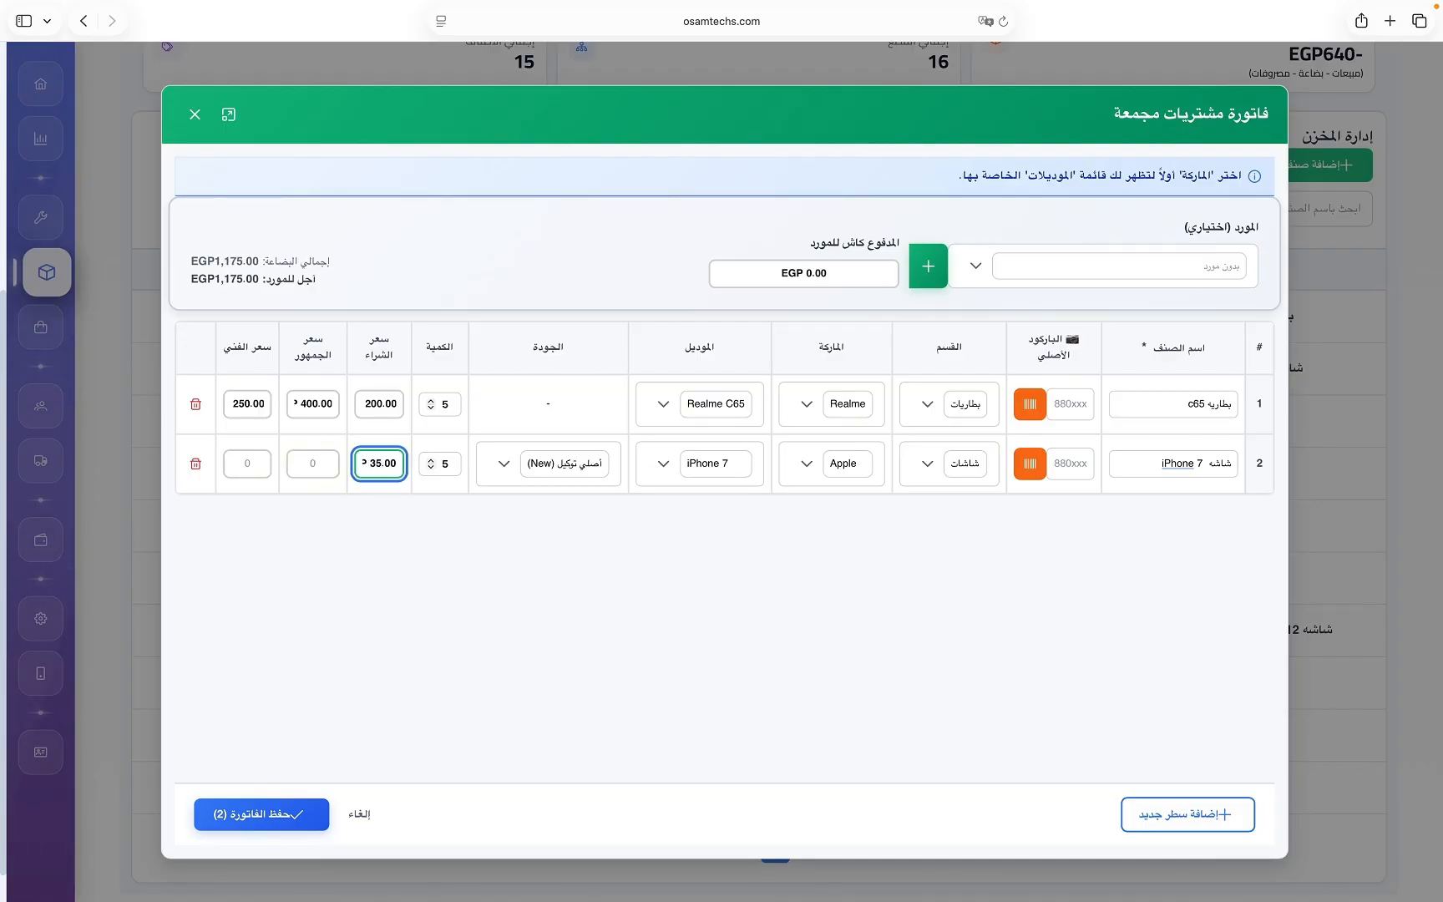
key(BackSpace)
key(BackSpace)
text(500)
Set the second item's public price to EGP 700 and its technician price to EGP 200.
click(311, 464)
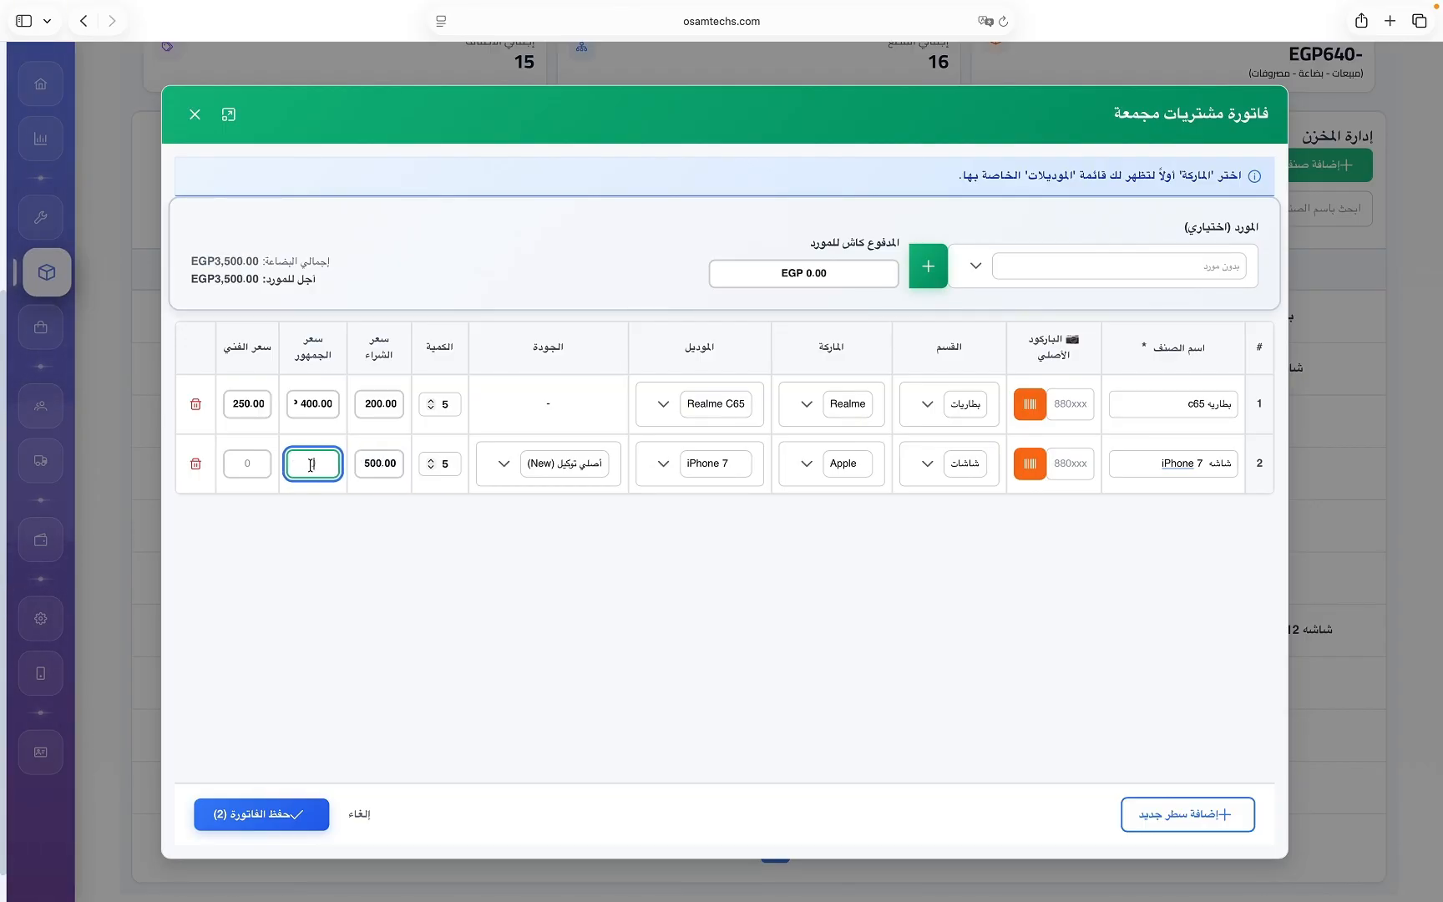
text(700)
click(247, 463)
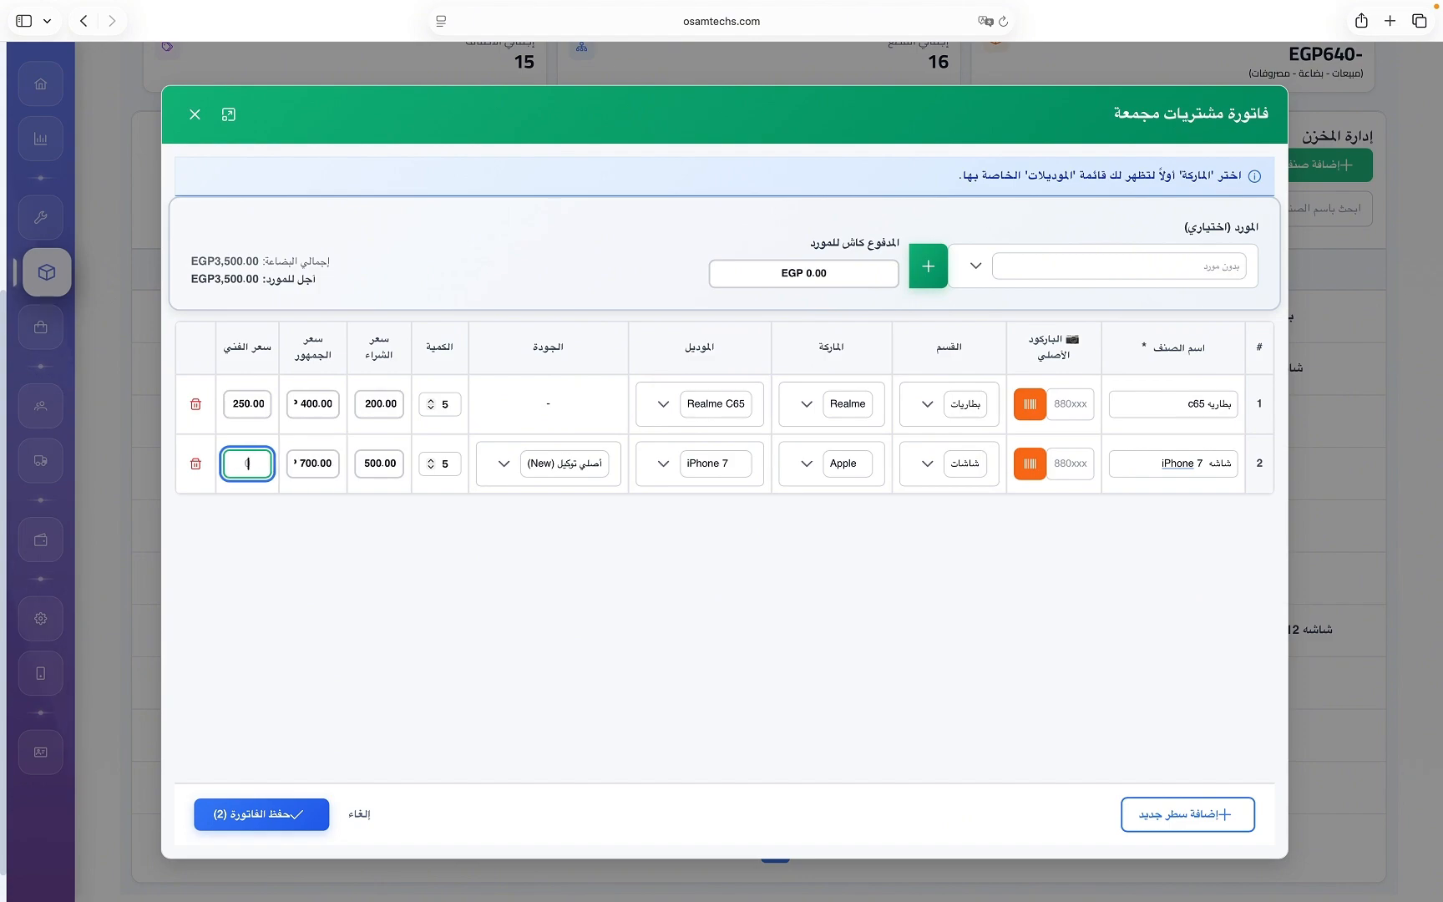
text(200)
Assign the invoice to the supplier Test with EGP 3,550 paid in cash, and save it.
click(1006, 280)
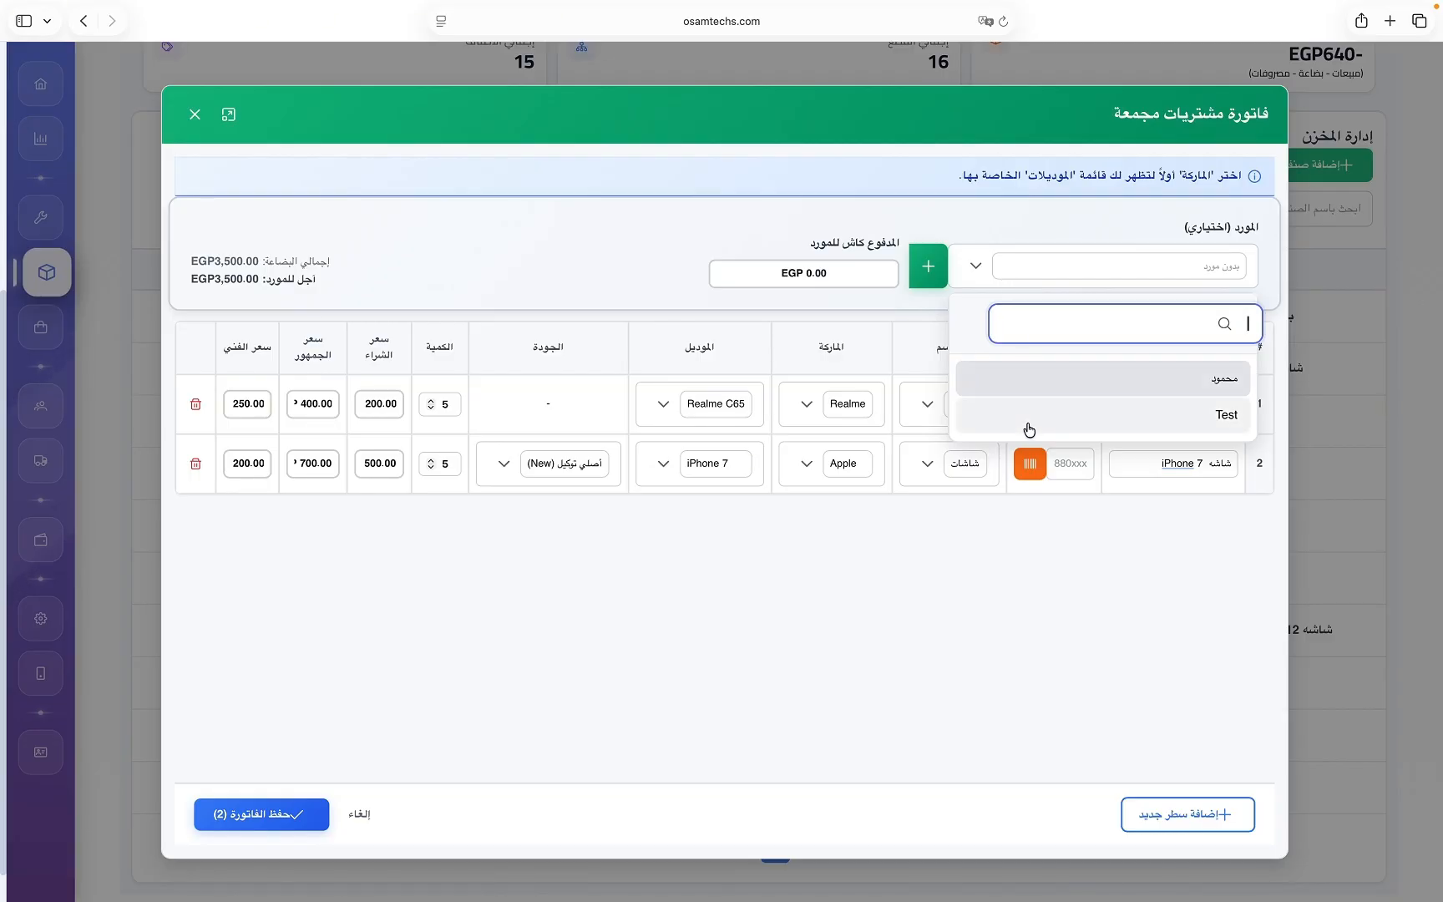
click(1029, 429)
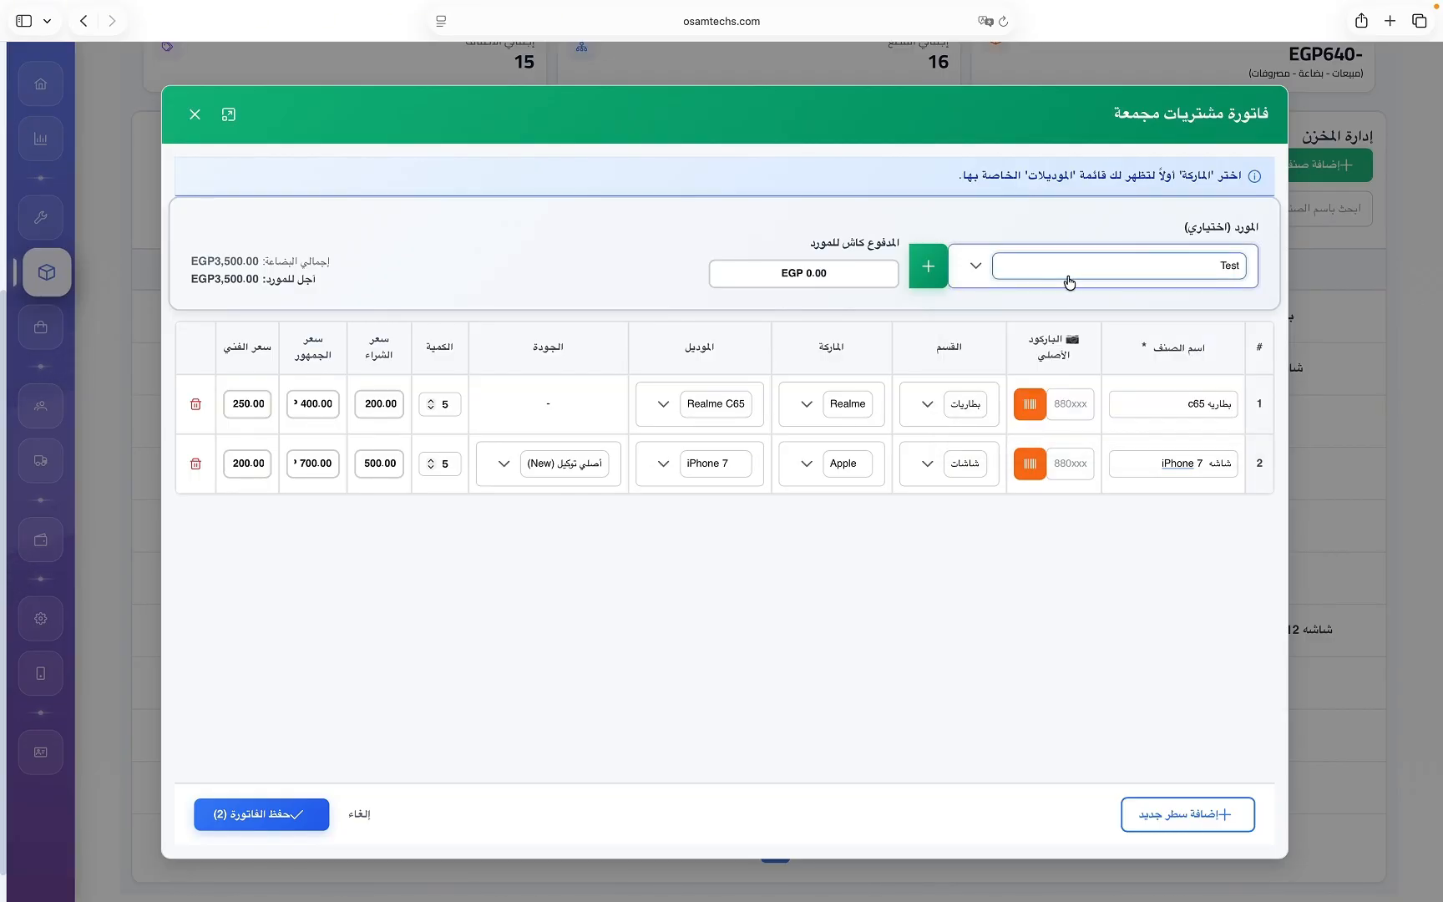
click(830, 275)
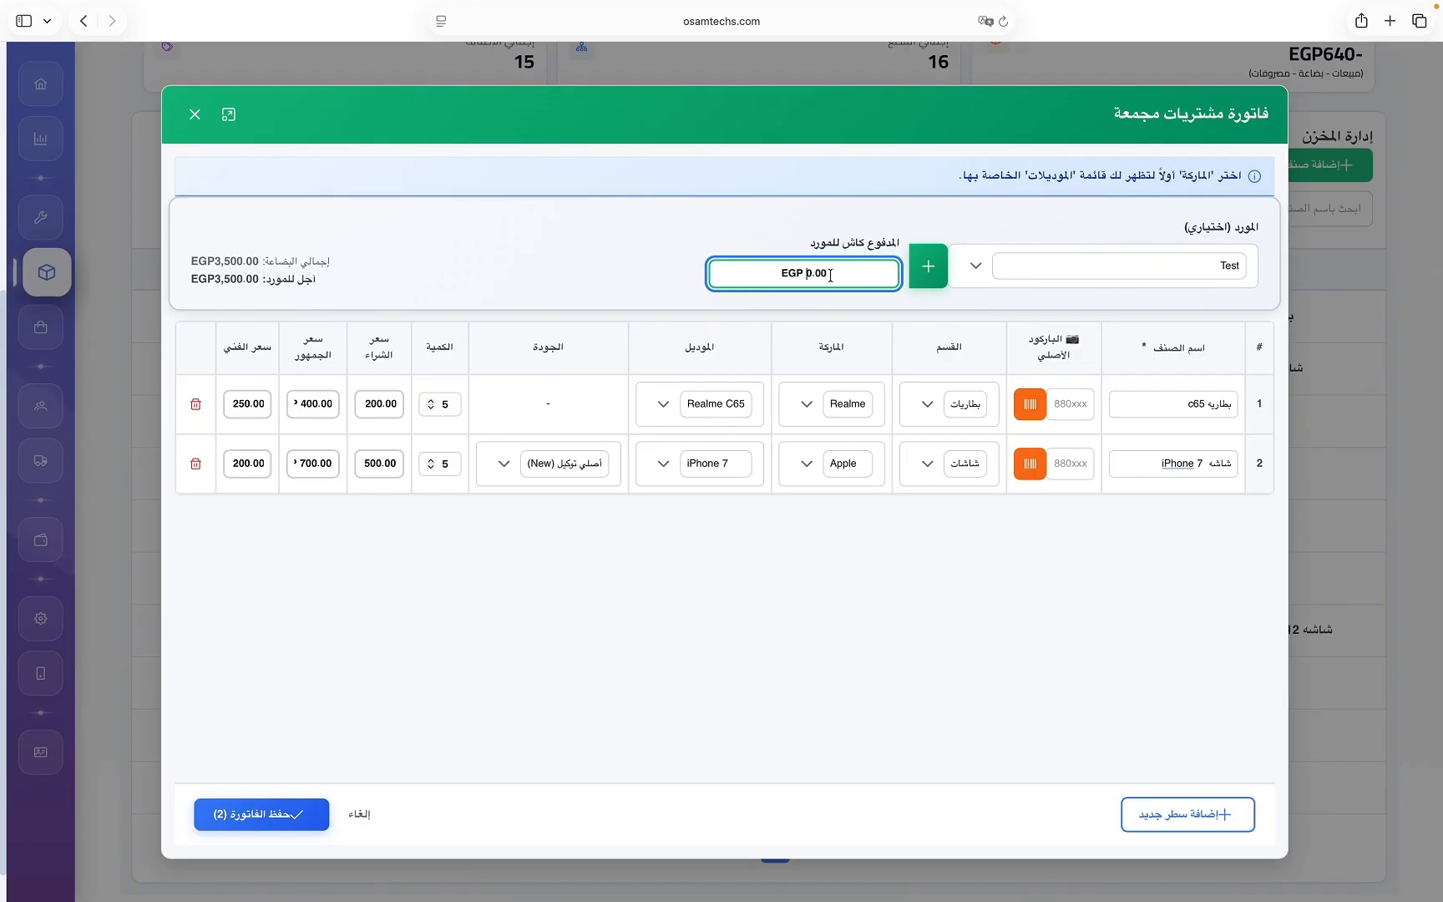
text(3,55)
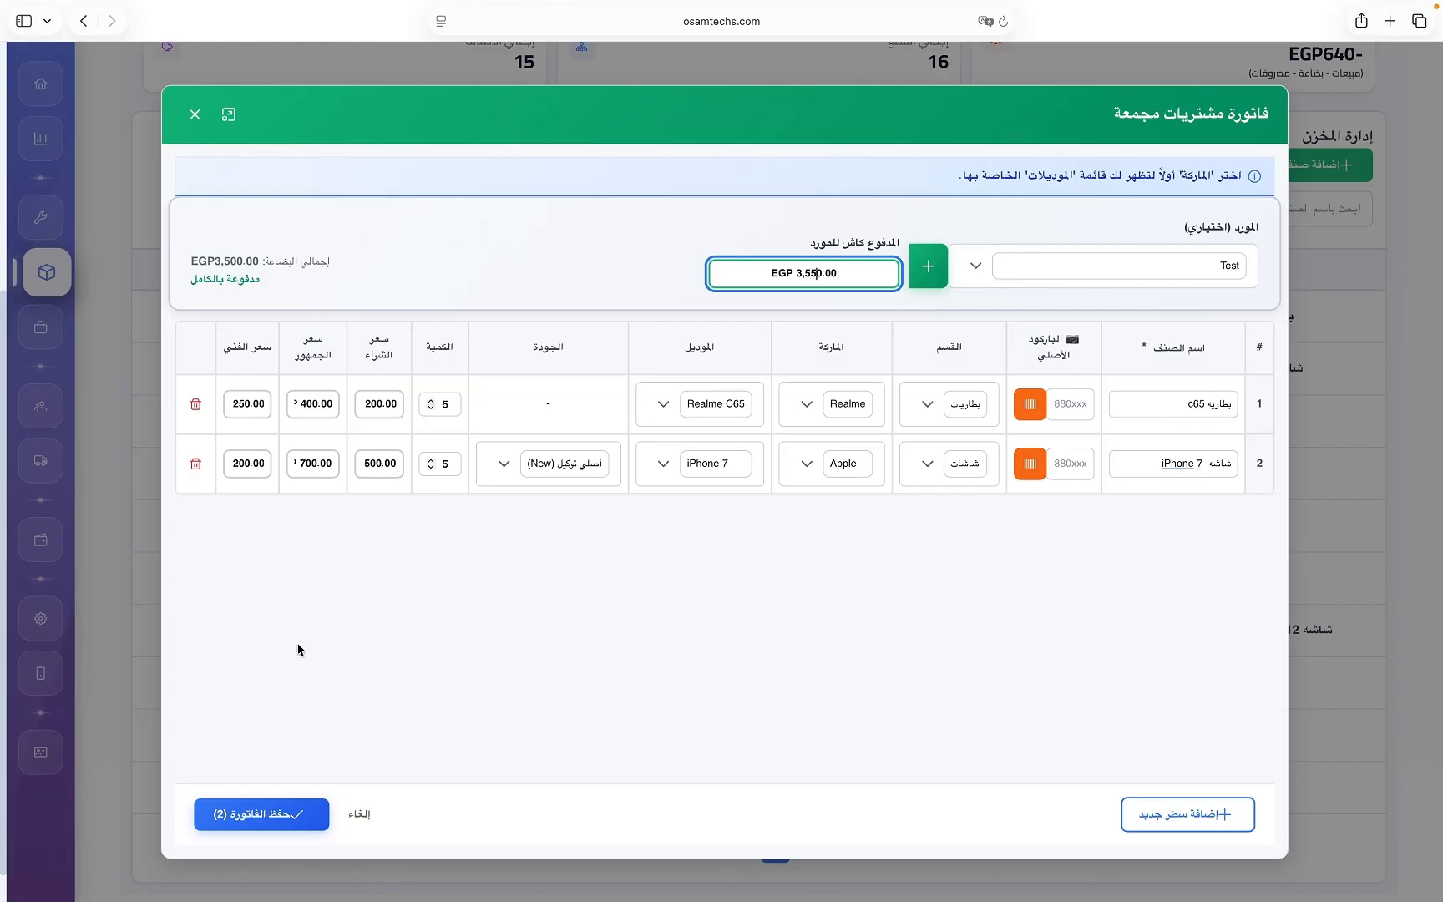
click(244, 824)
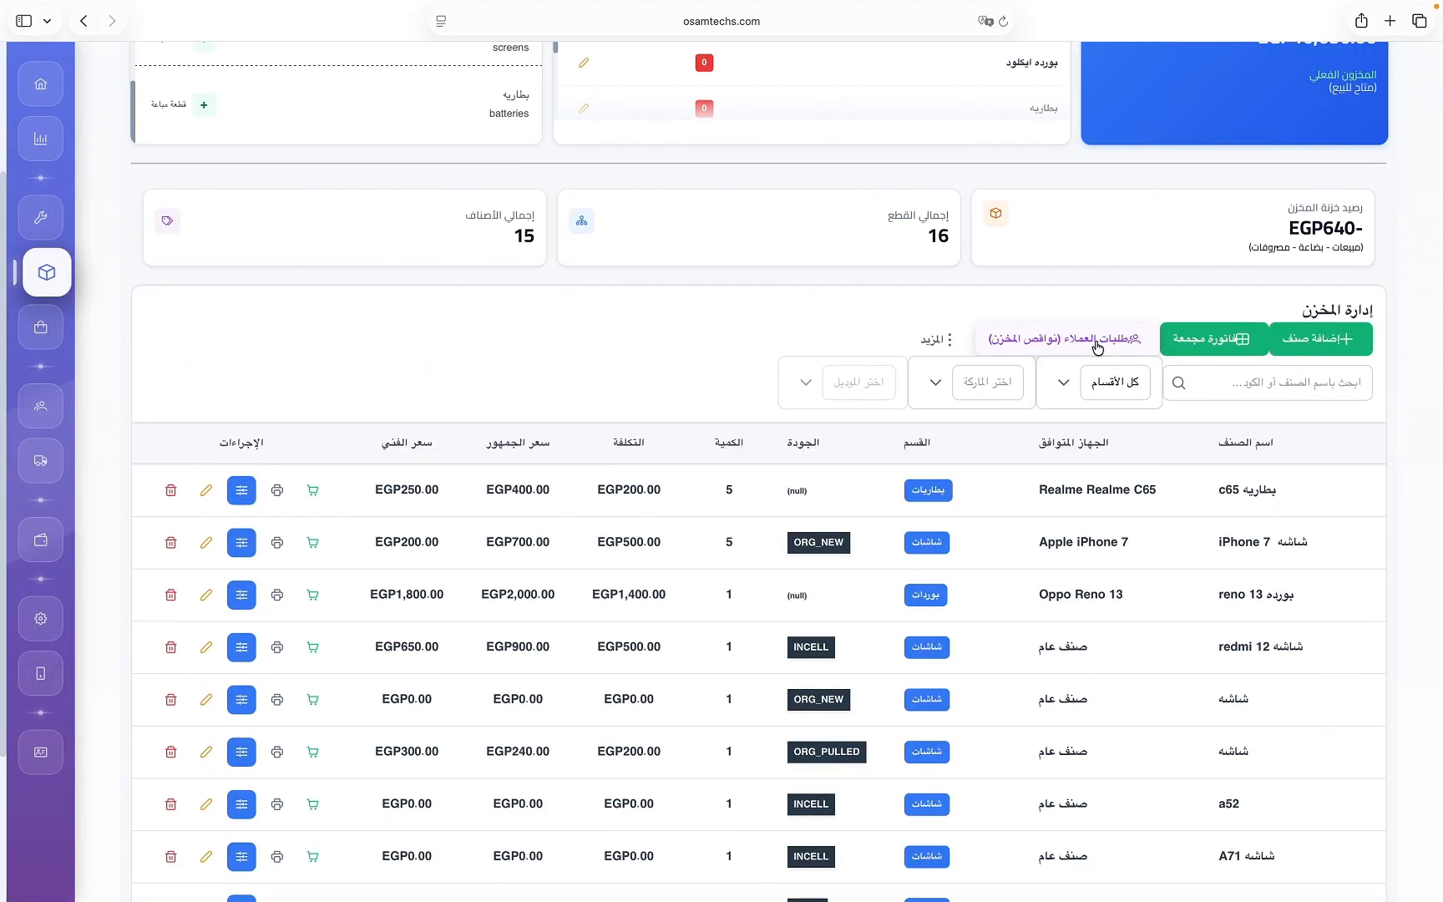
Review the customer requests for out-of-stock items and the form for registering a new request, without saving anything.
click(1097, 345)
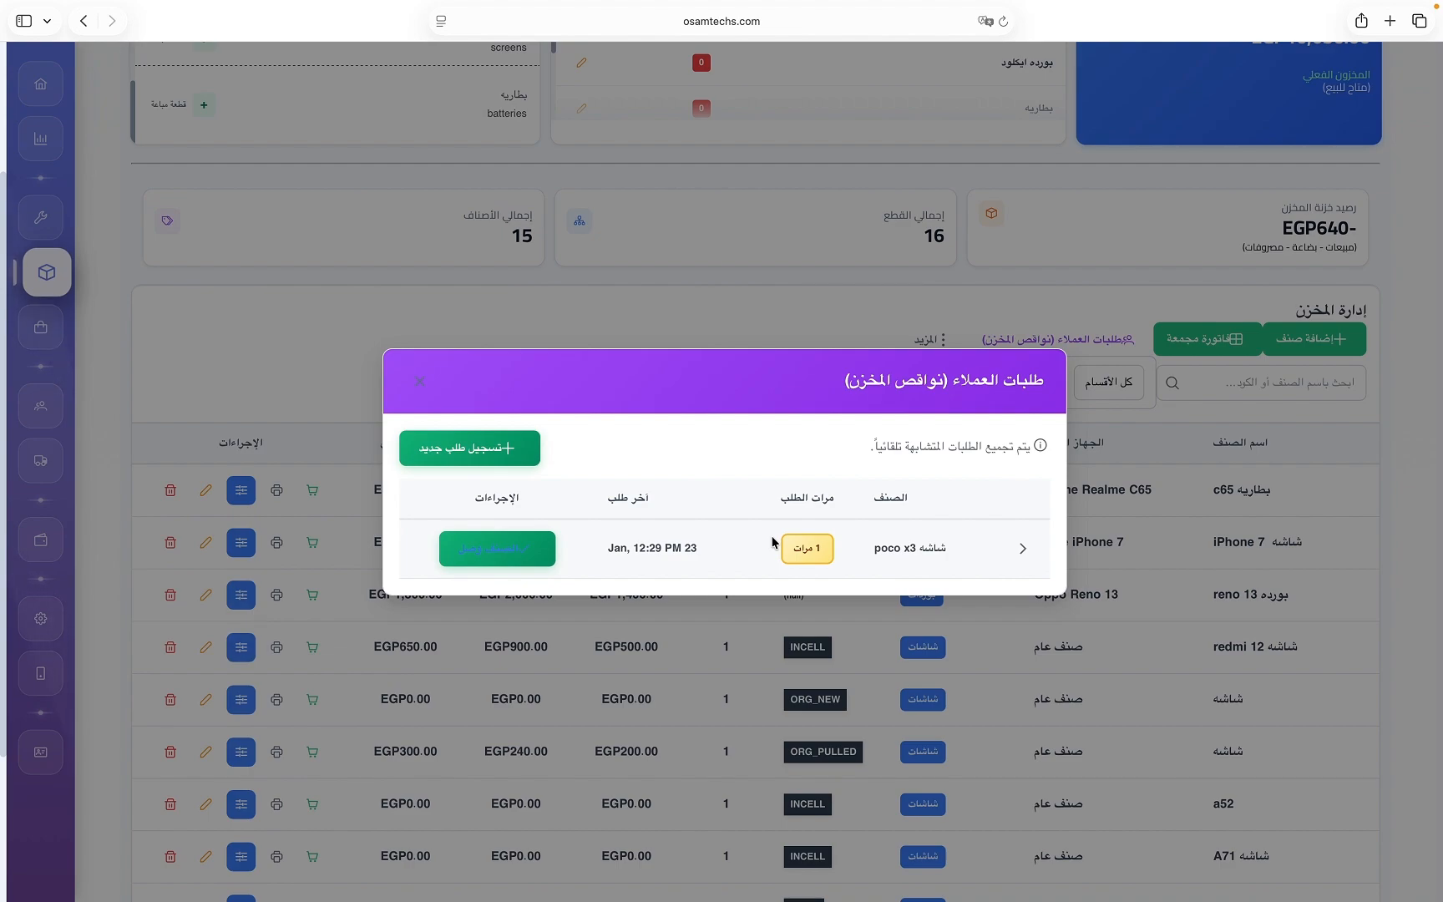
click(484, 447)
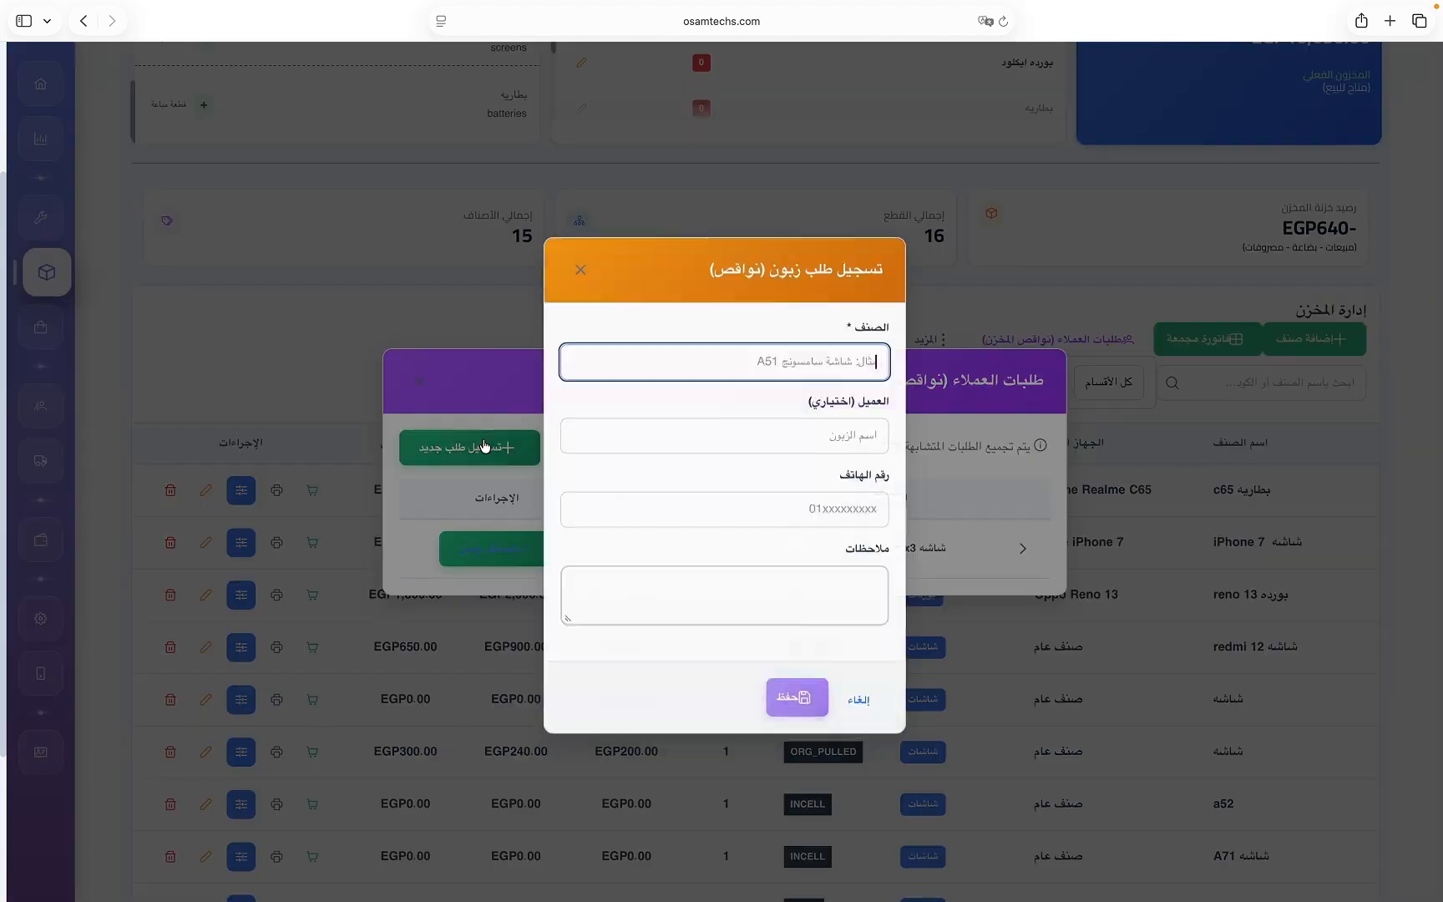
click(580, 256)
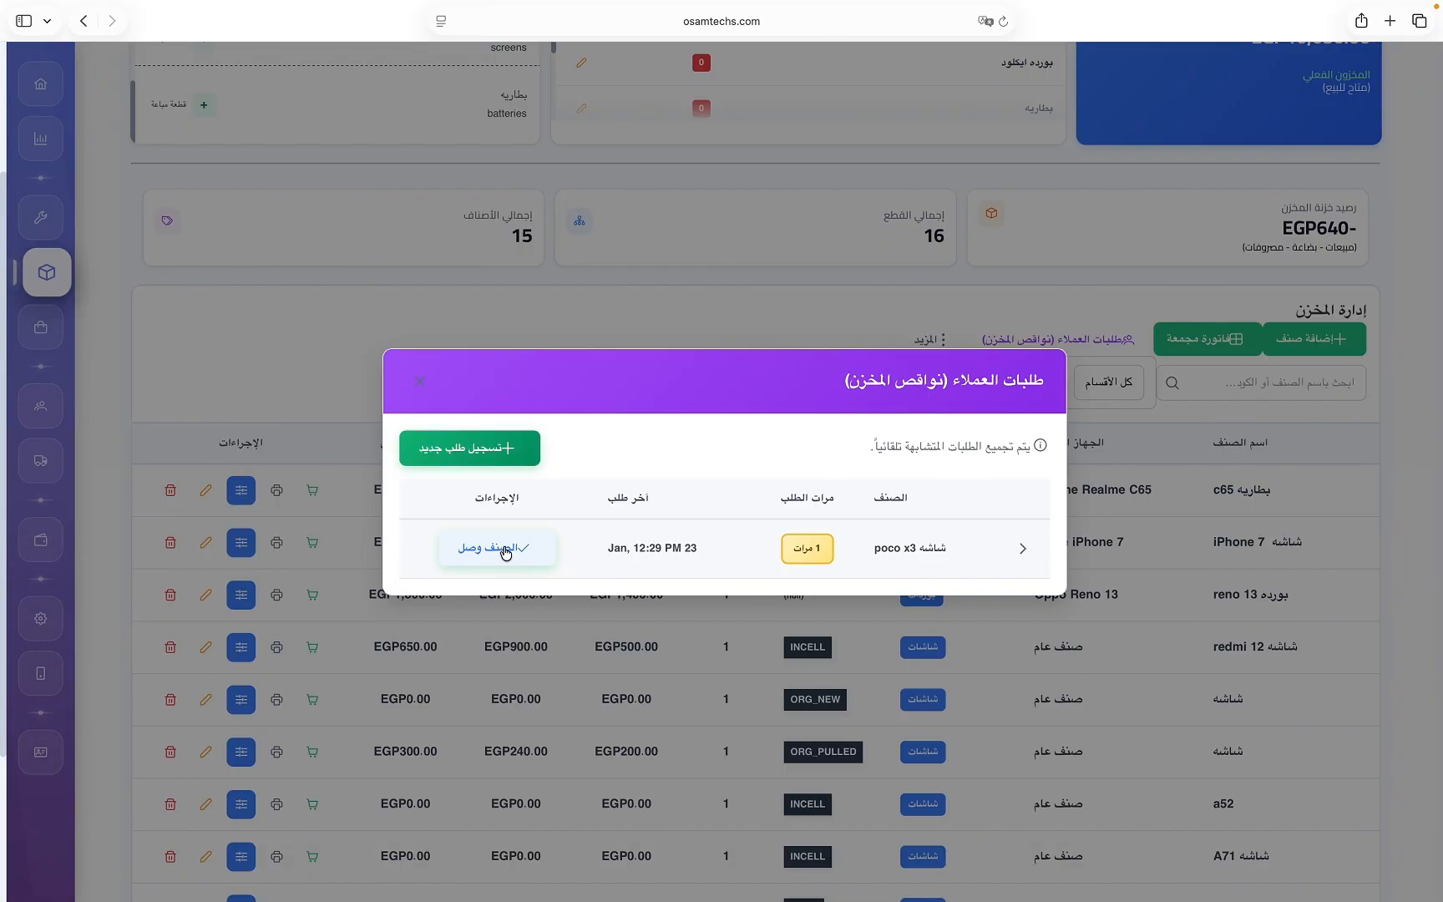
click(423, 385)
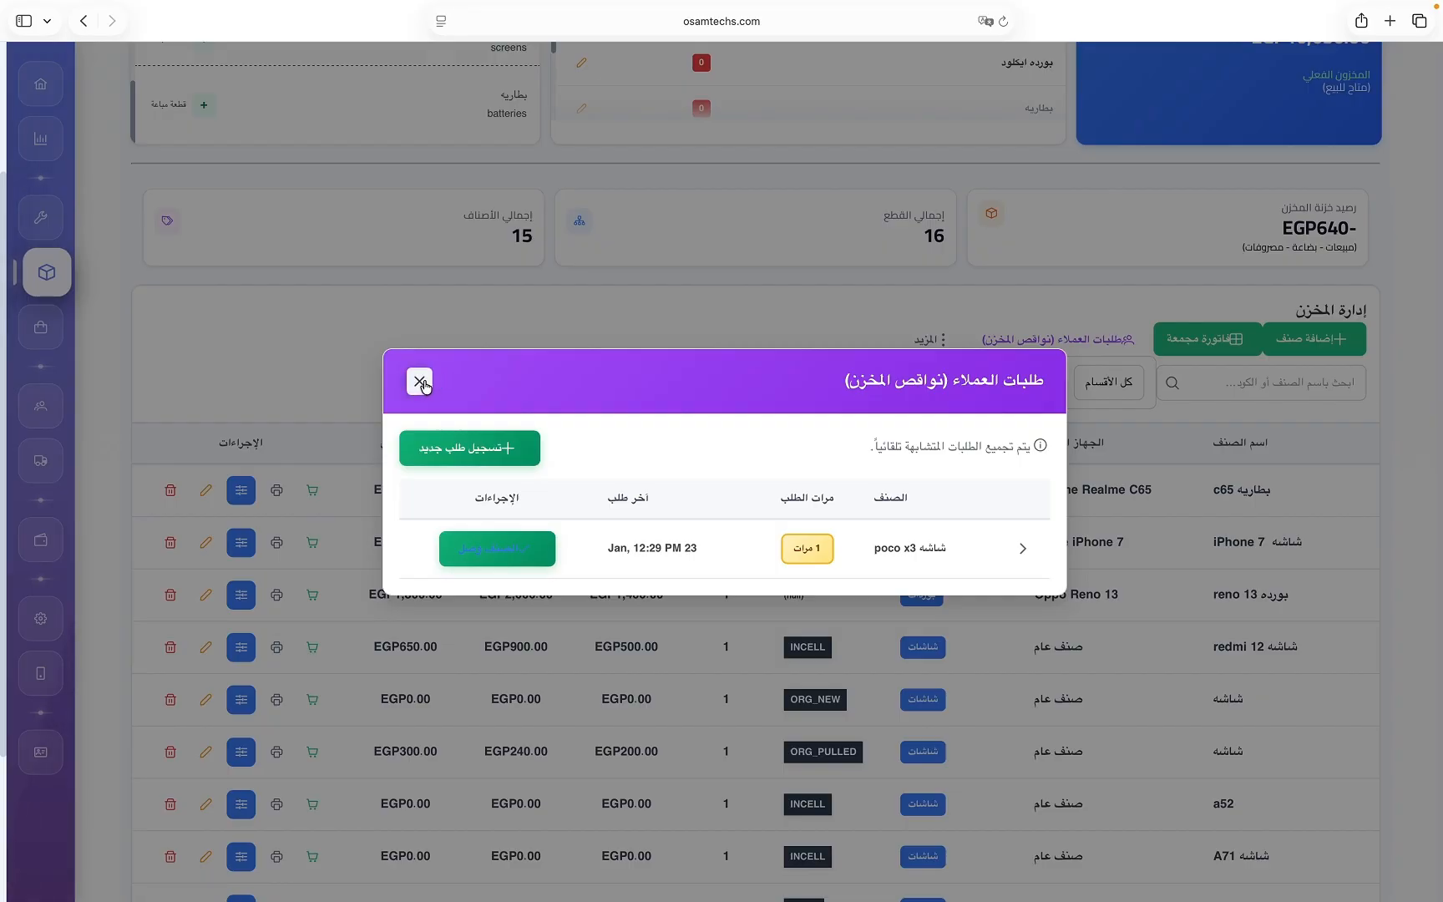
Preview the customer debts' collection statement for an 80 mm thermal receipt printer and view the field collection entry form.
scroll(923, 334, down, 1)
click(934, 327)
click(978, 378)
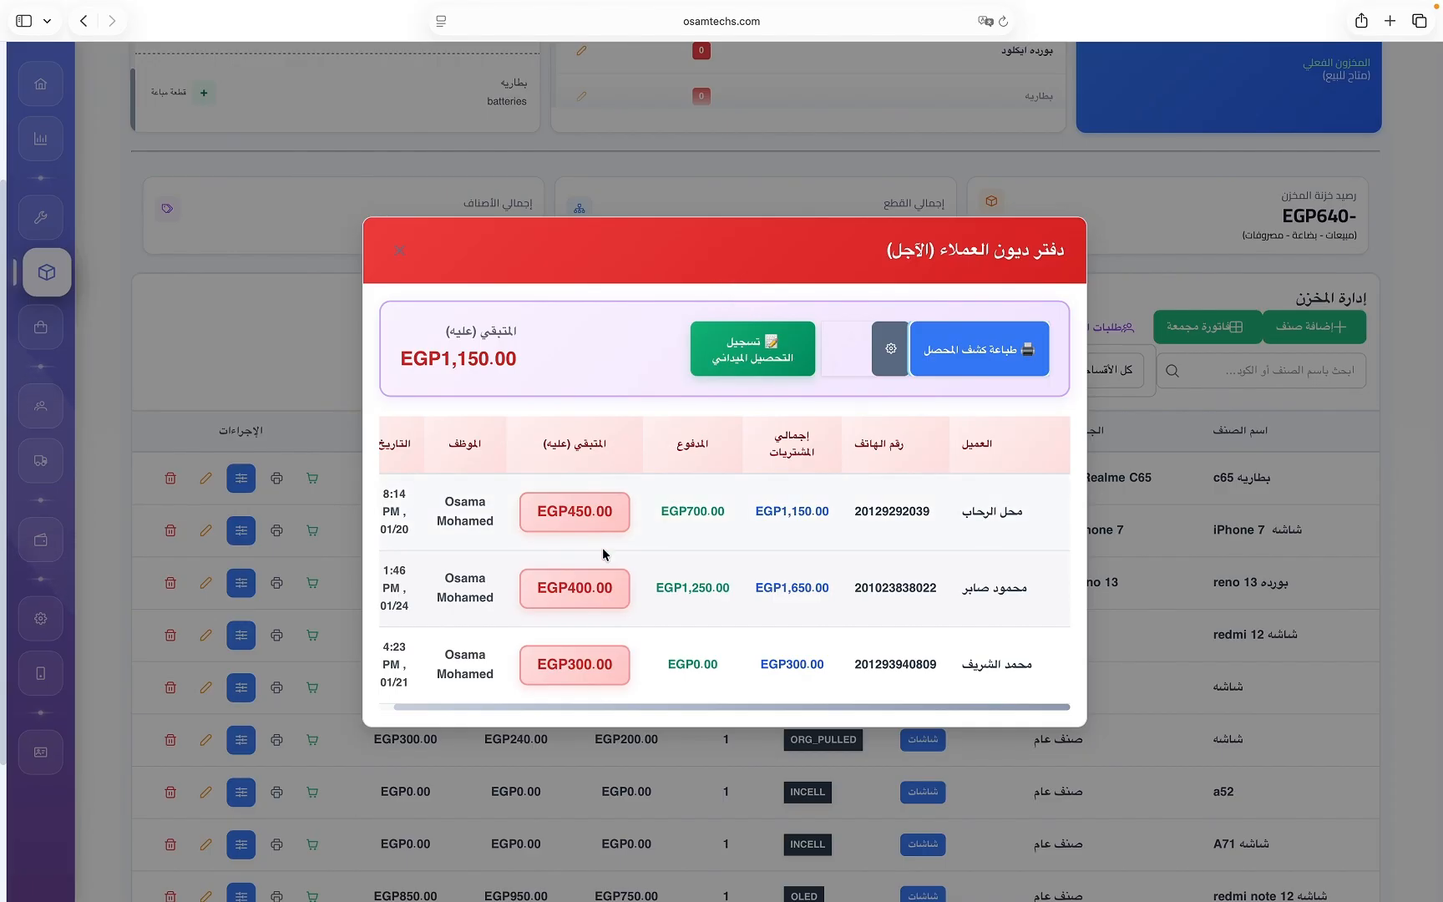
click(952, 342)
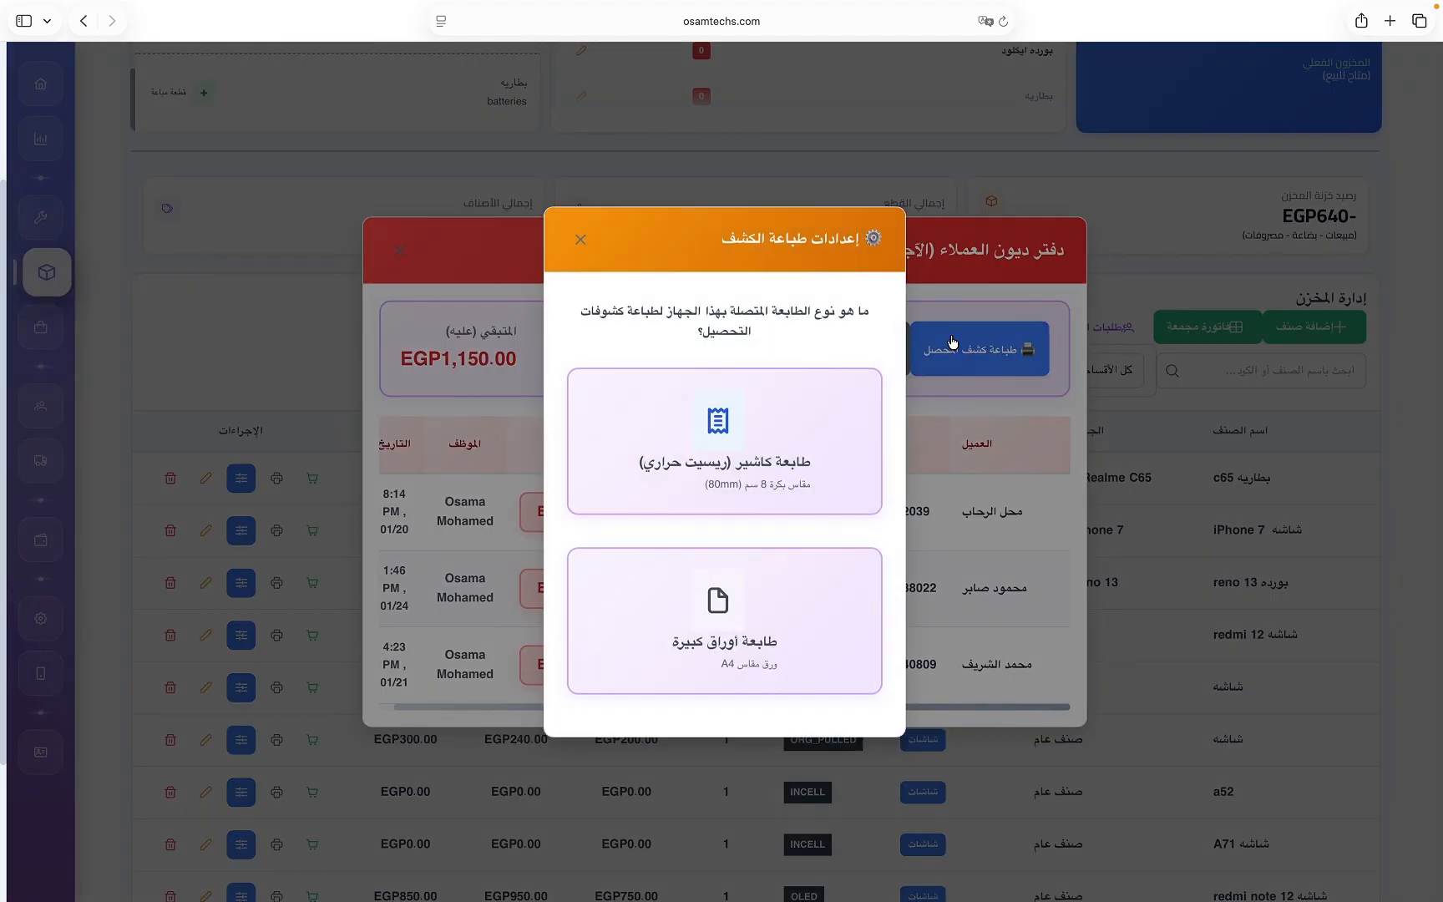
click(767, 447)
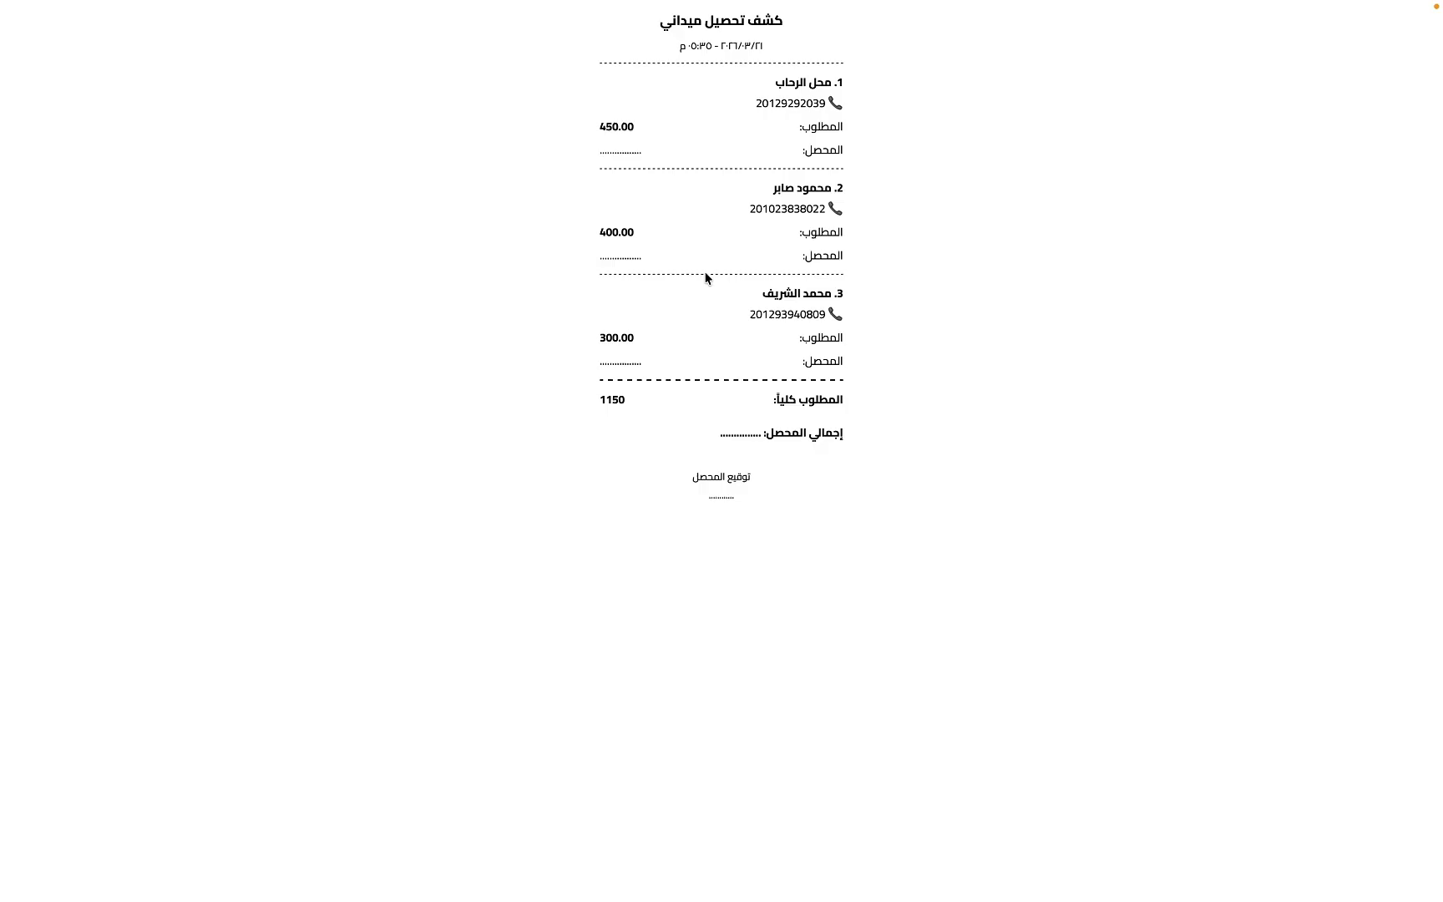
key(Escape)
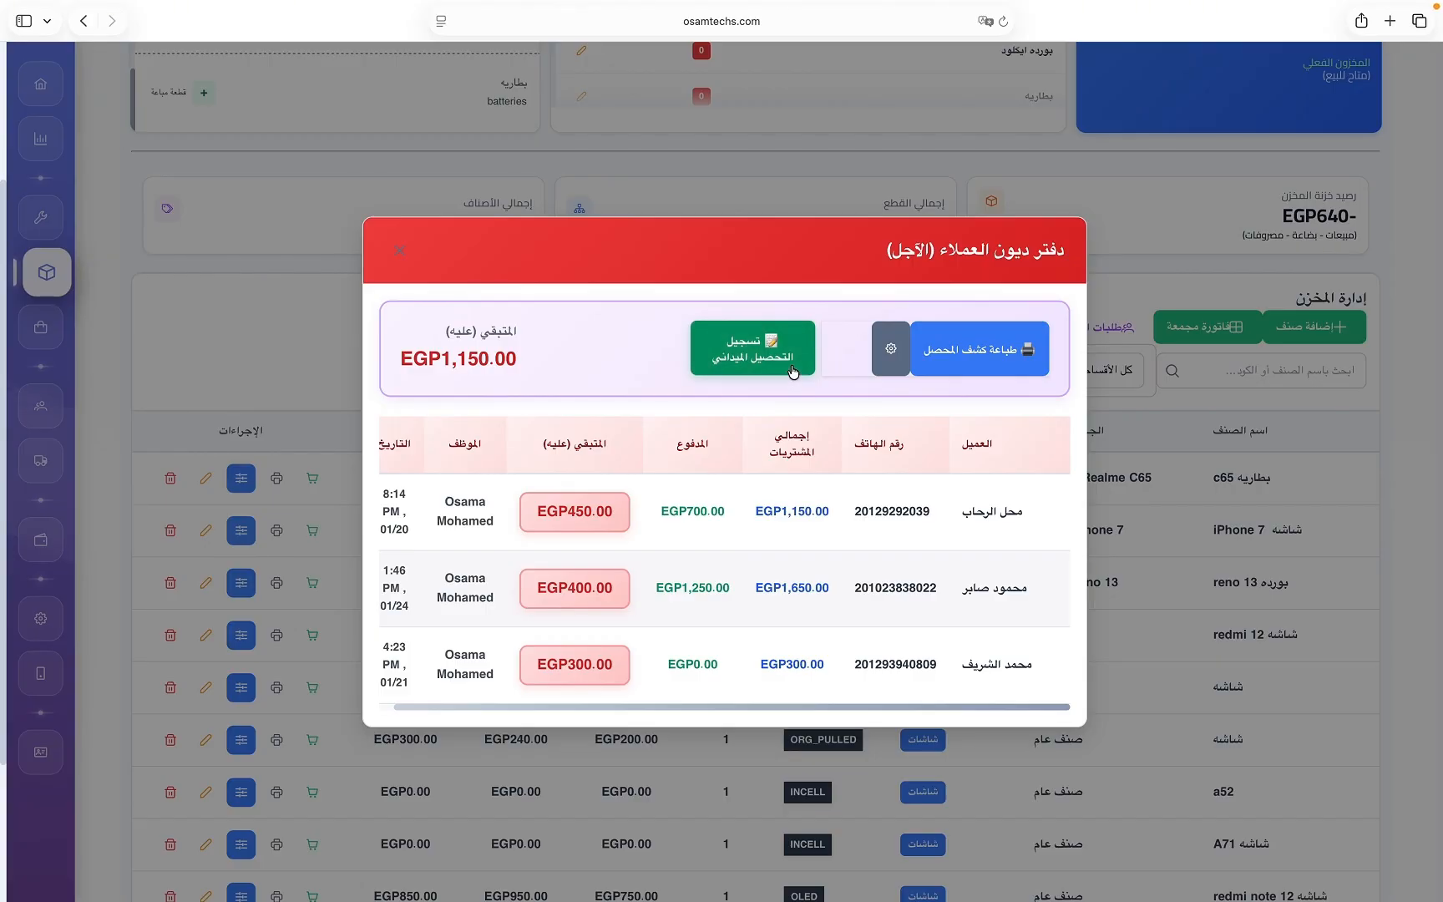
click(793, 371)
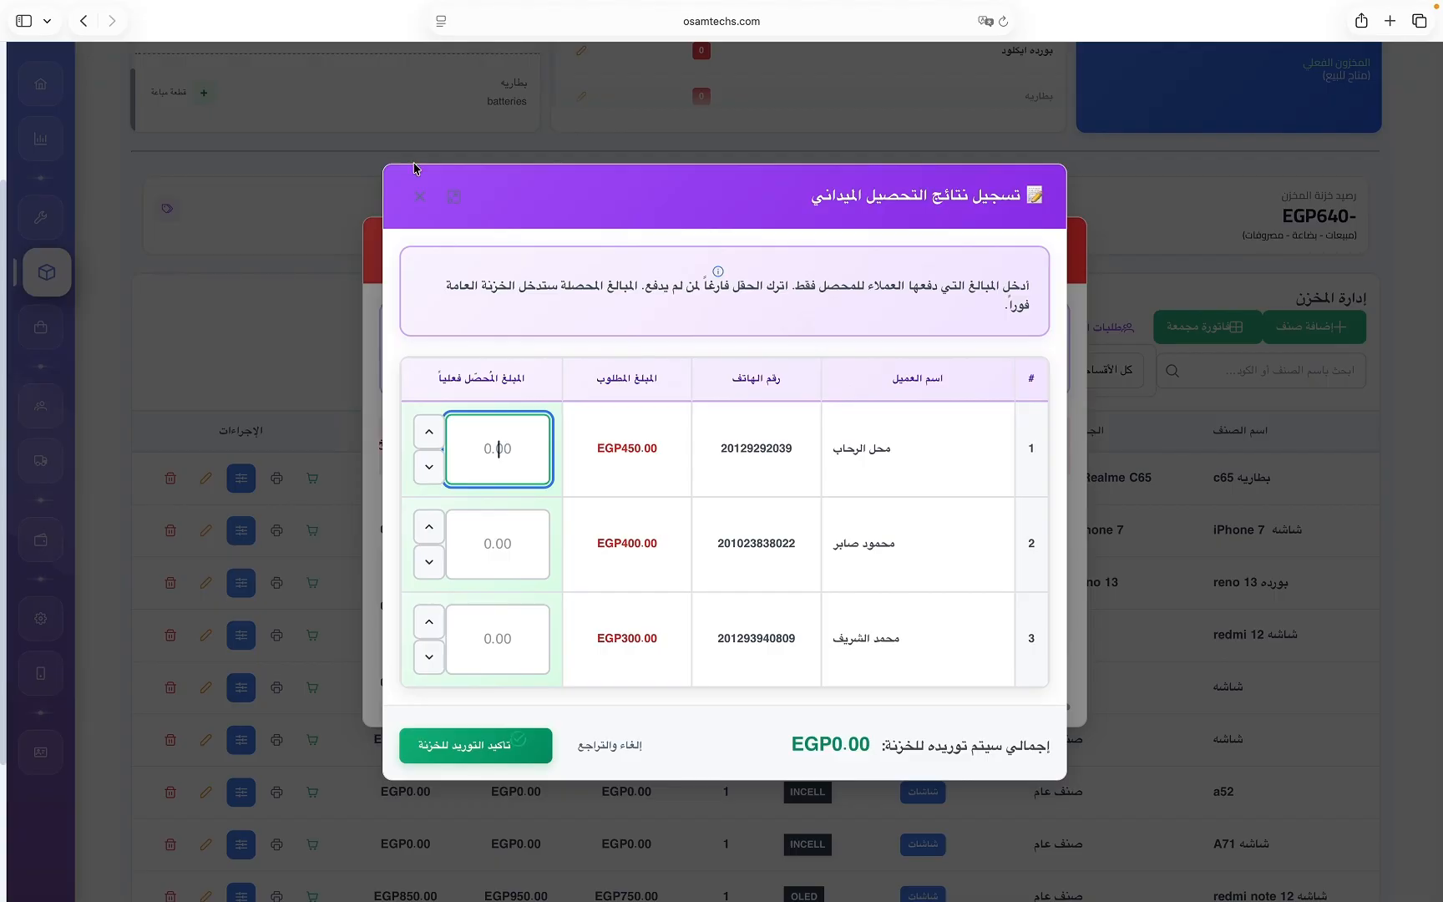
Review the supplier debts and the payment form of the supplier with an outstanding balance, without confirming a payment.
click(954, 325)
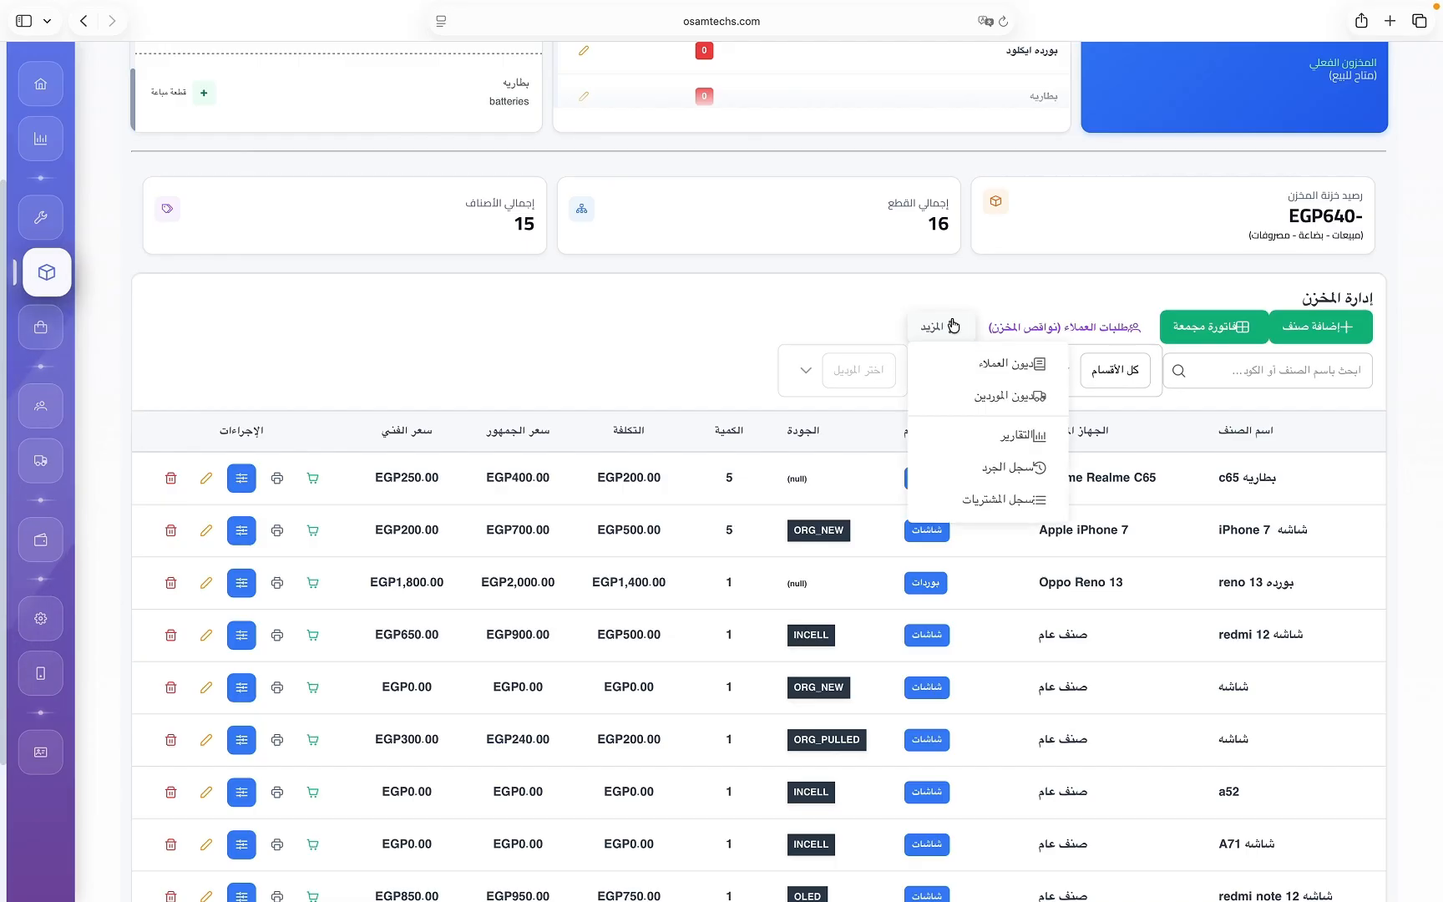
click(953, 406)
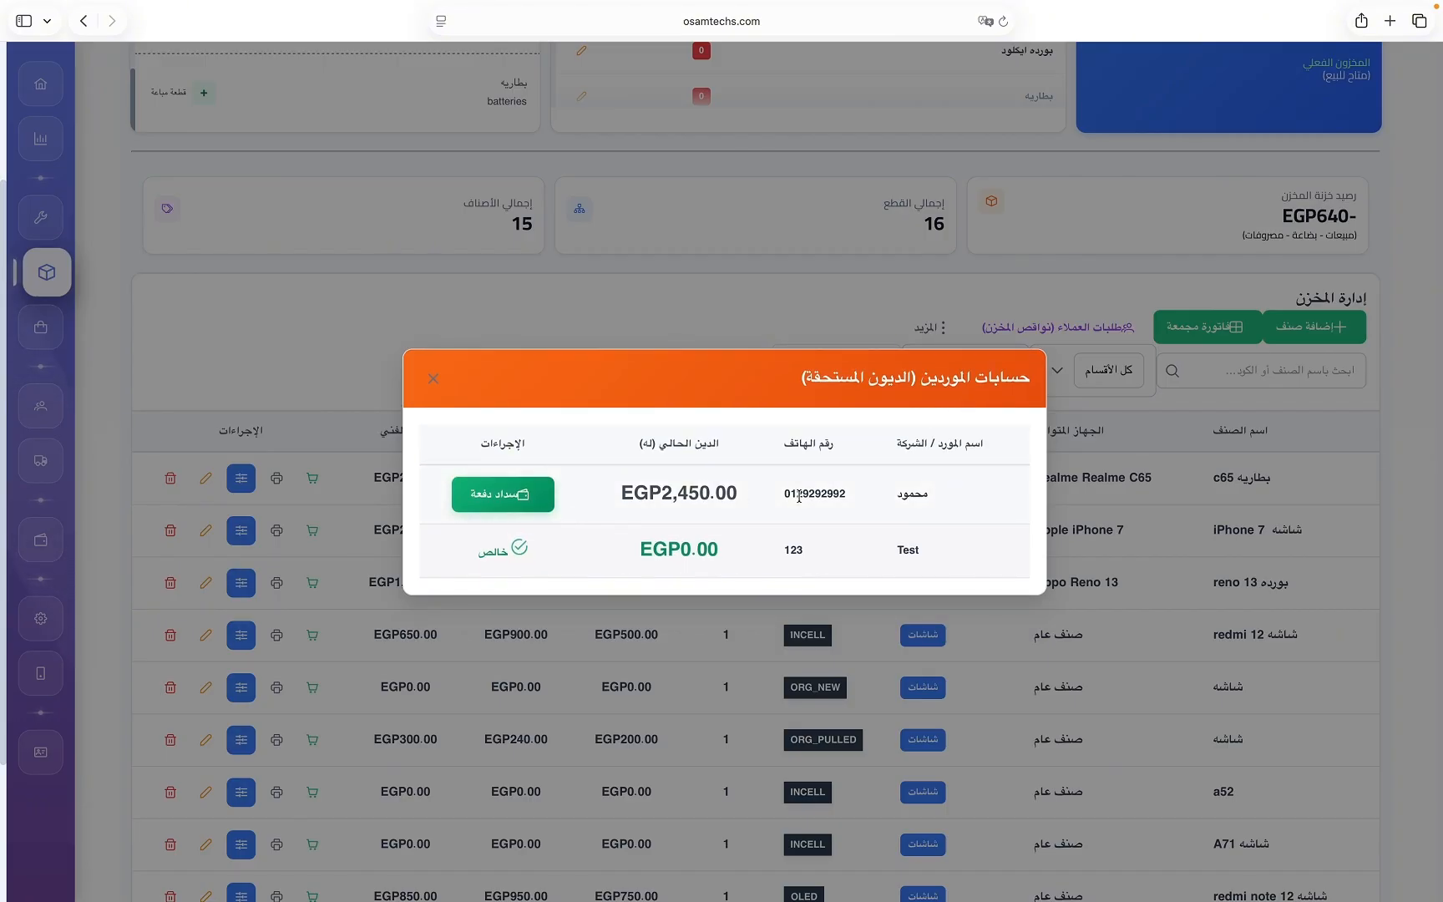
click(539, 511)
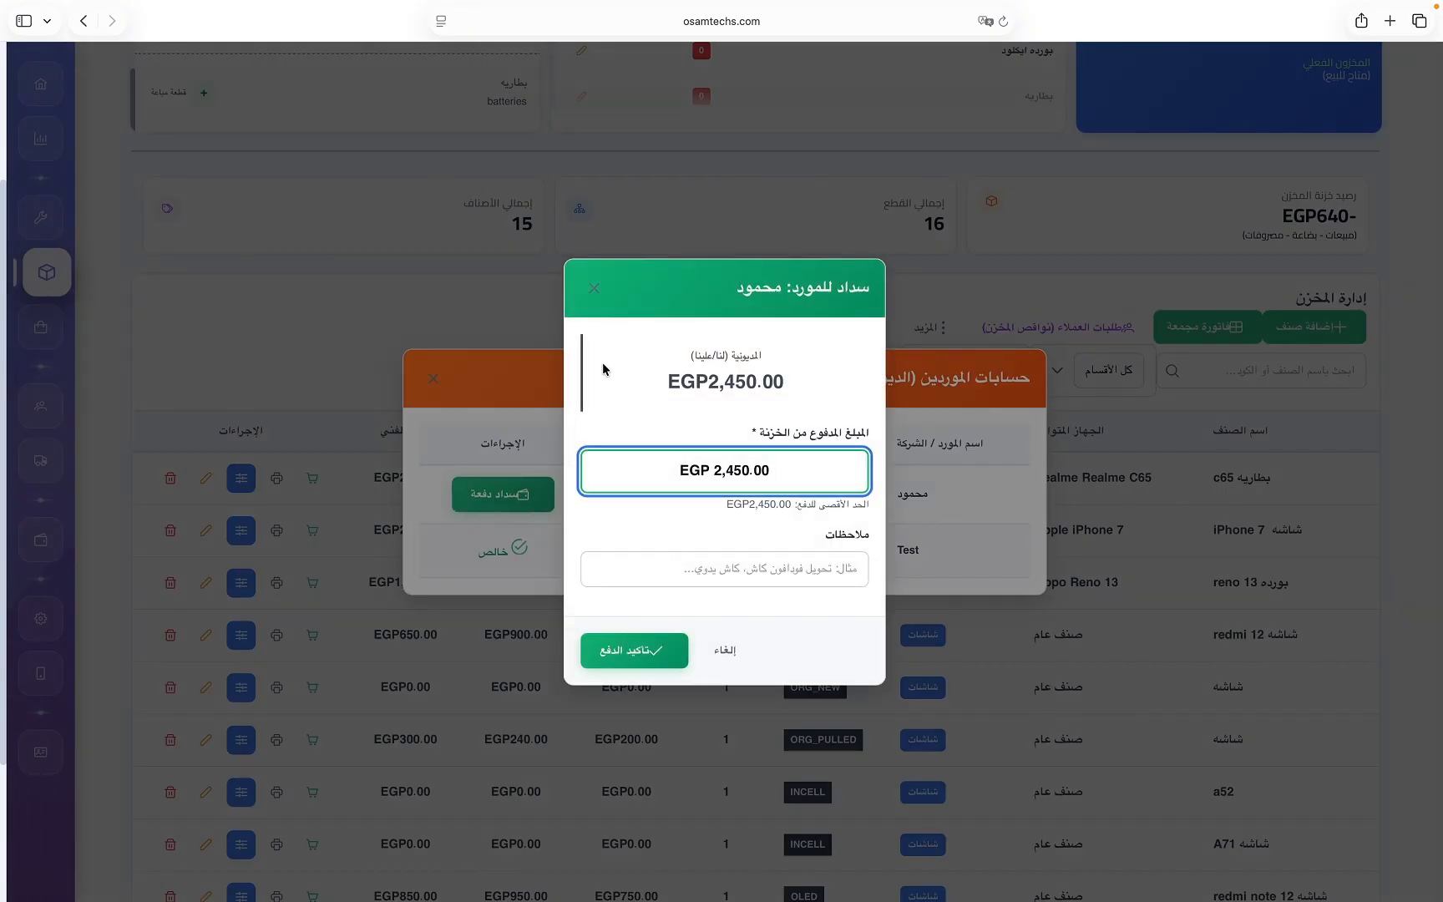
click(588, 286)
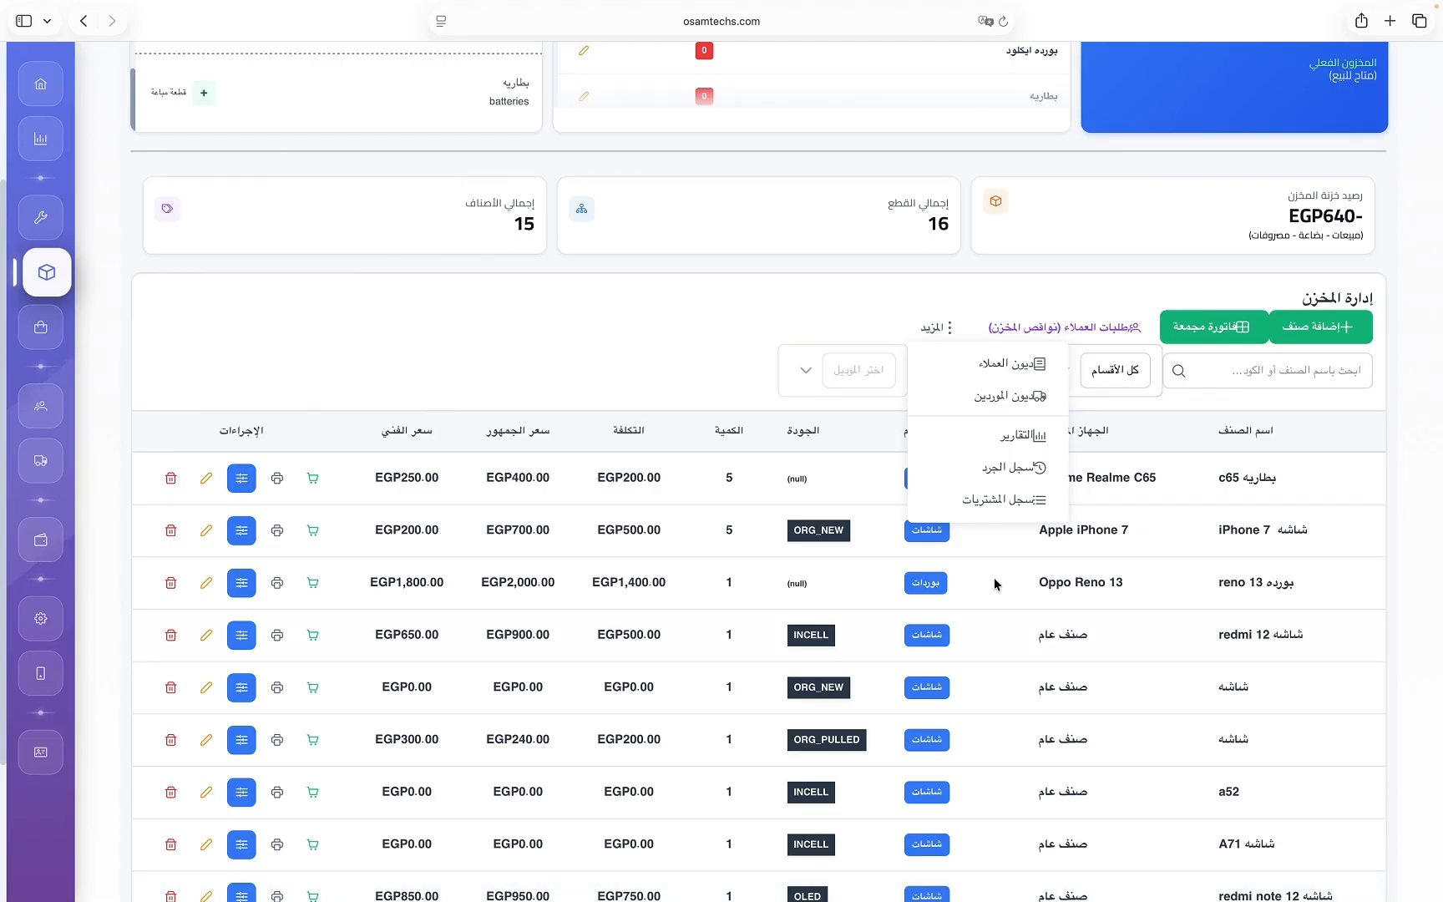
Run the financial and sales report for all transactions from 2026/01/01 to 2026/03/21 and look through its entries.
click(1009, 448)
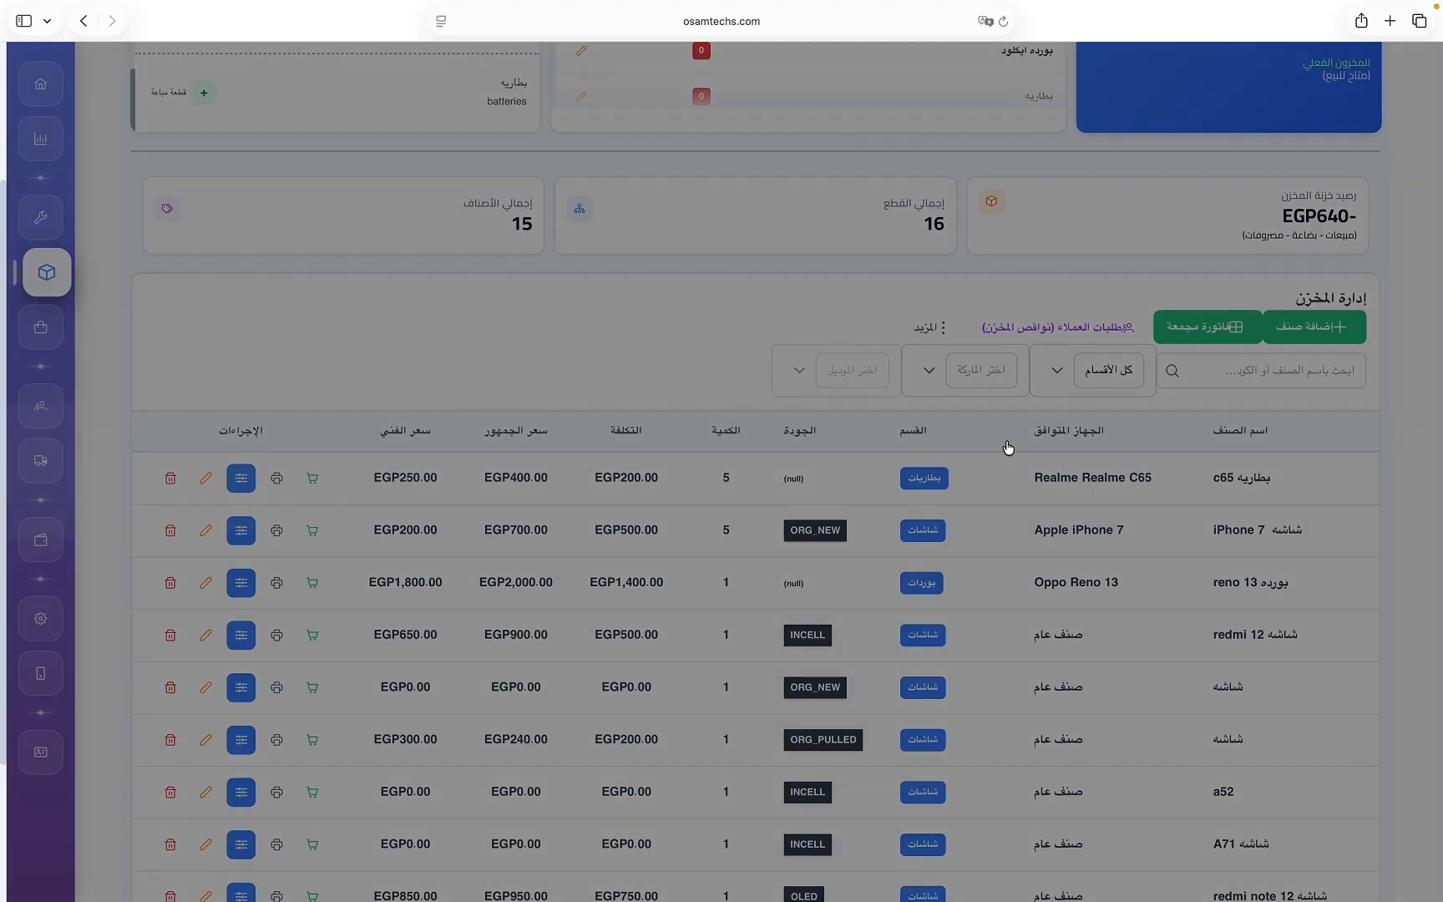
click(462, 294)
scroll(681, 624, down, 10)
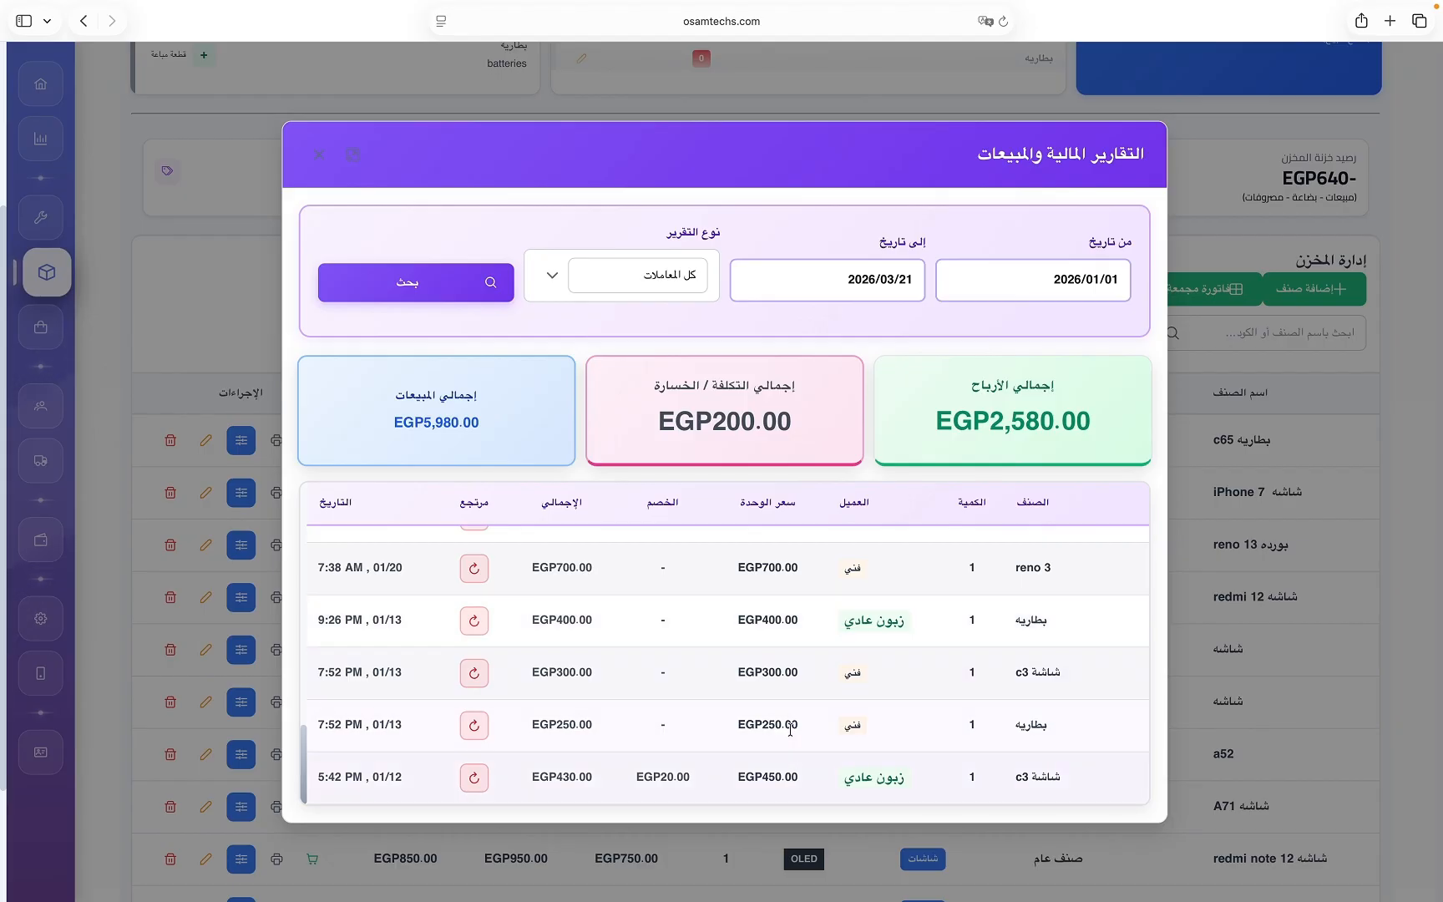
scroll(790, 730, up, 1)
scroll(789, 729, up, 5)
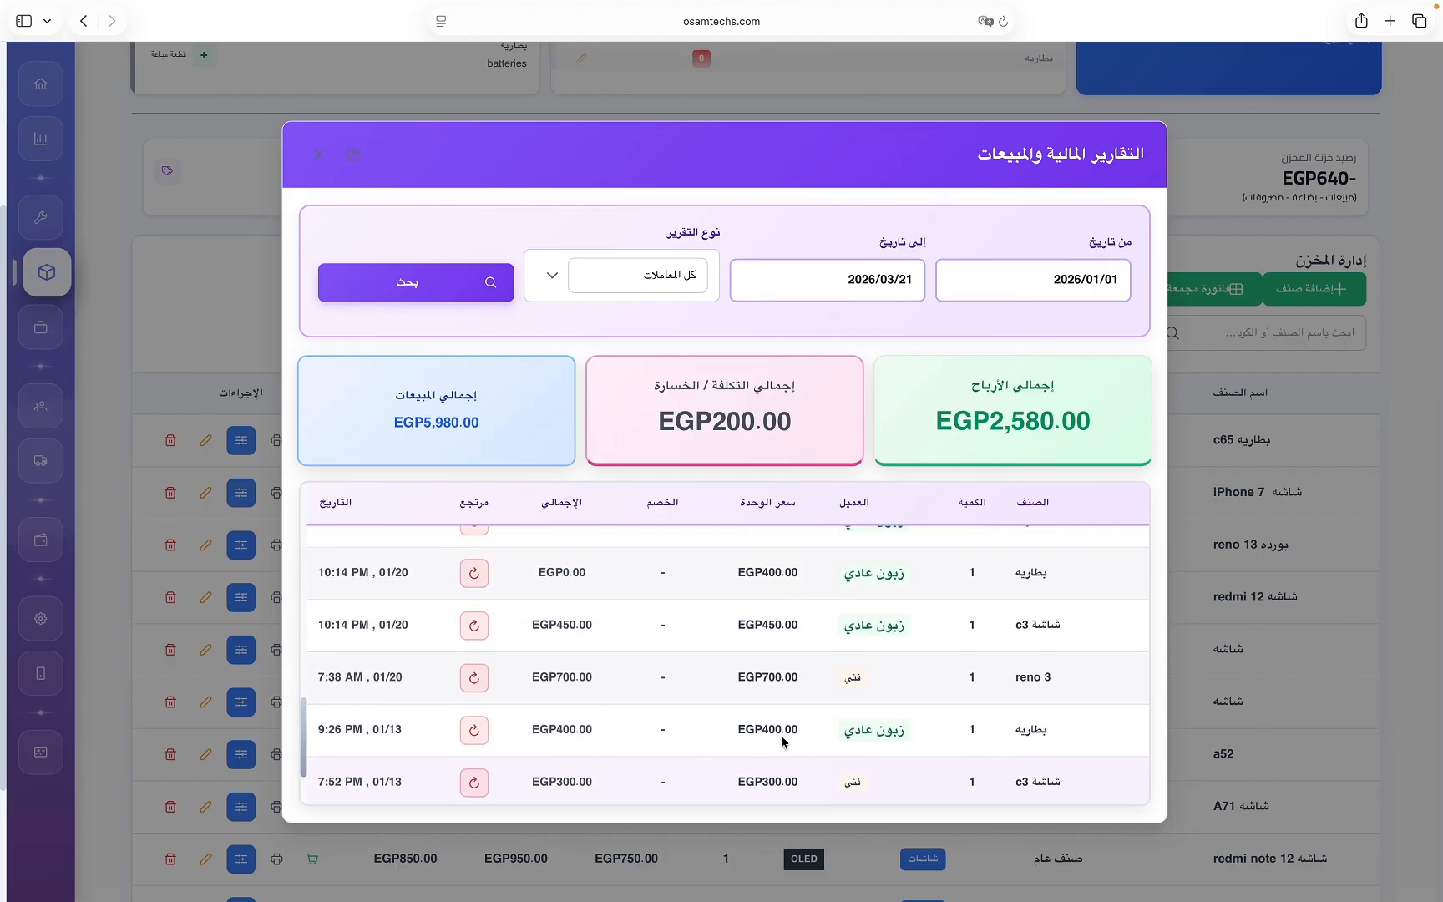
scroll(783, 740, up, 4)
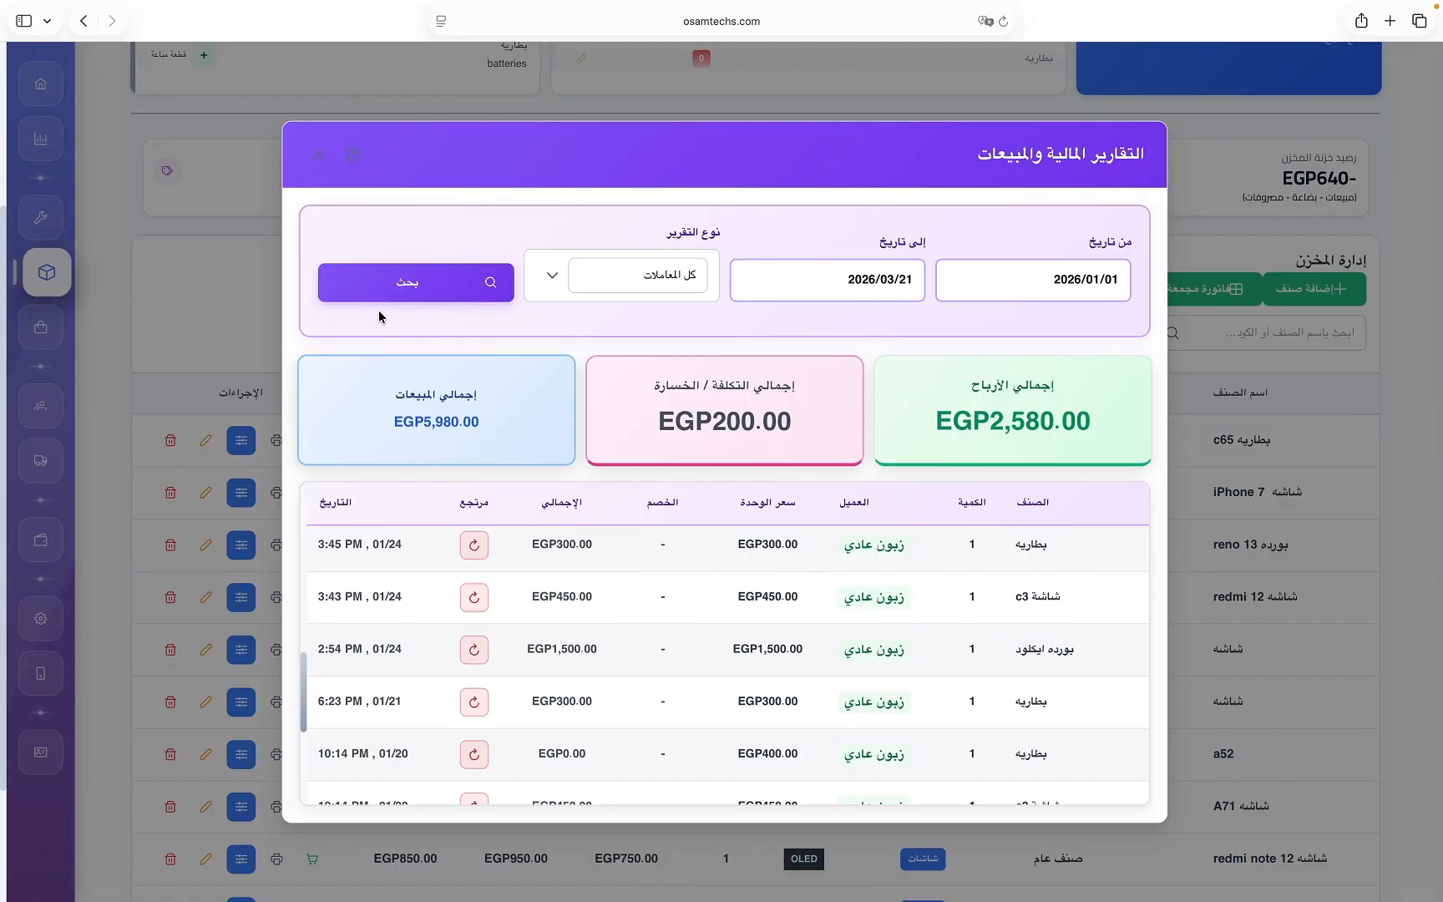
click(322, 161)
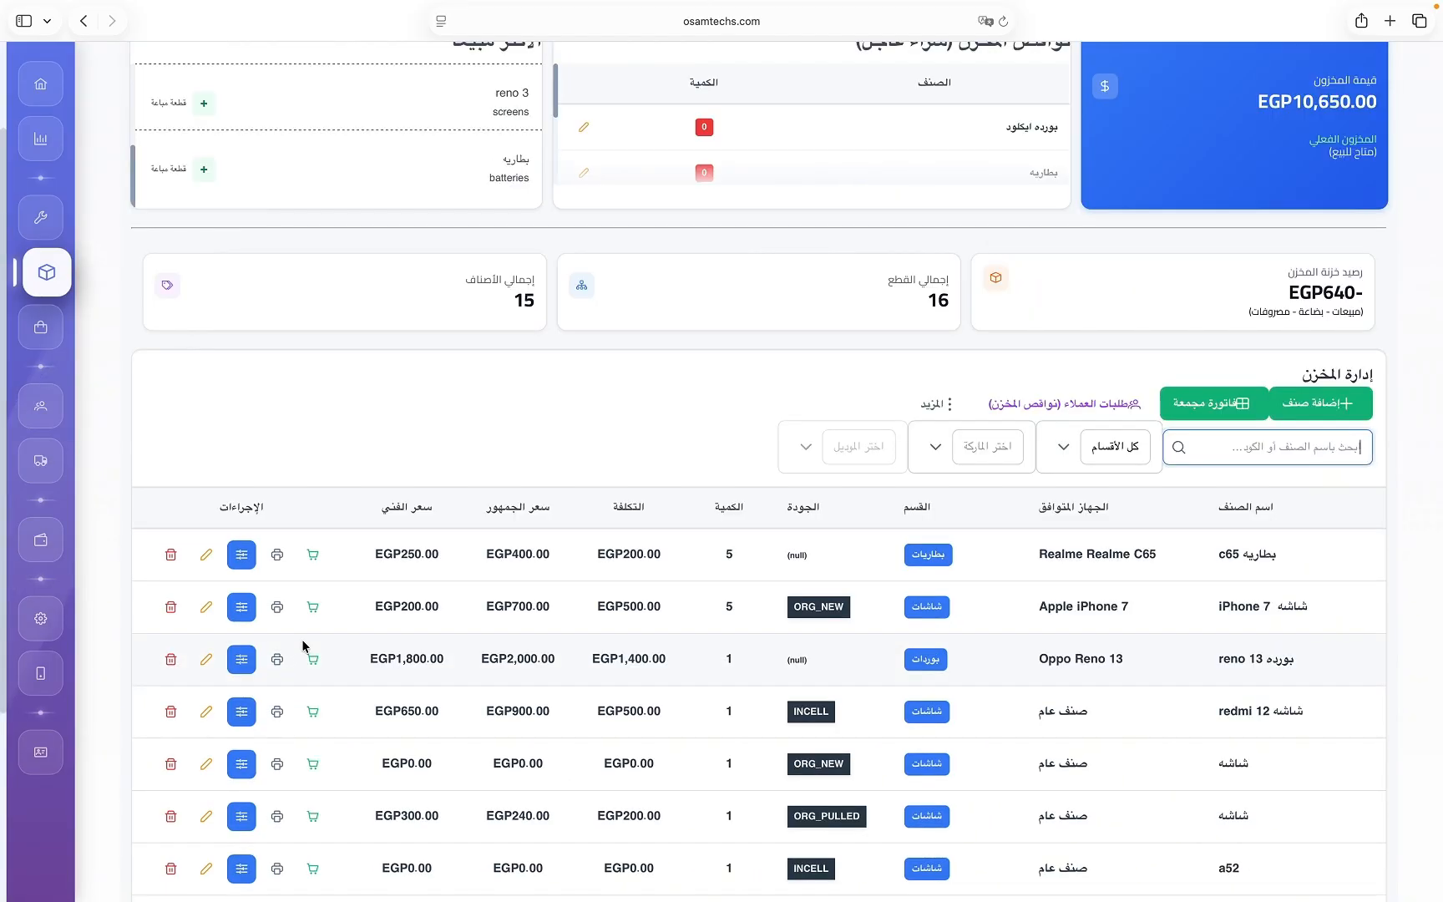
Start a sale of the c65 battery with quantity 1 and the technician (فني) price type.
click(313, 555)
key(BackSpace)
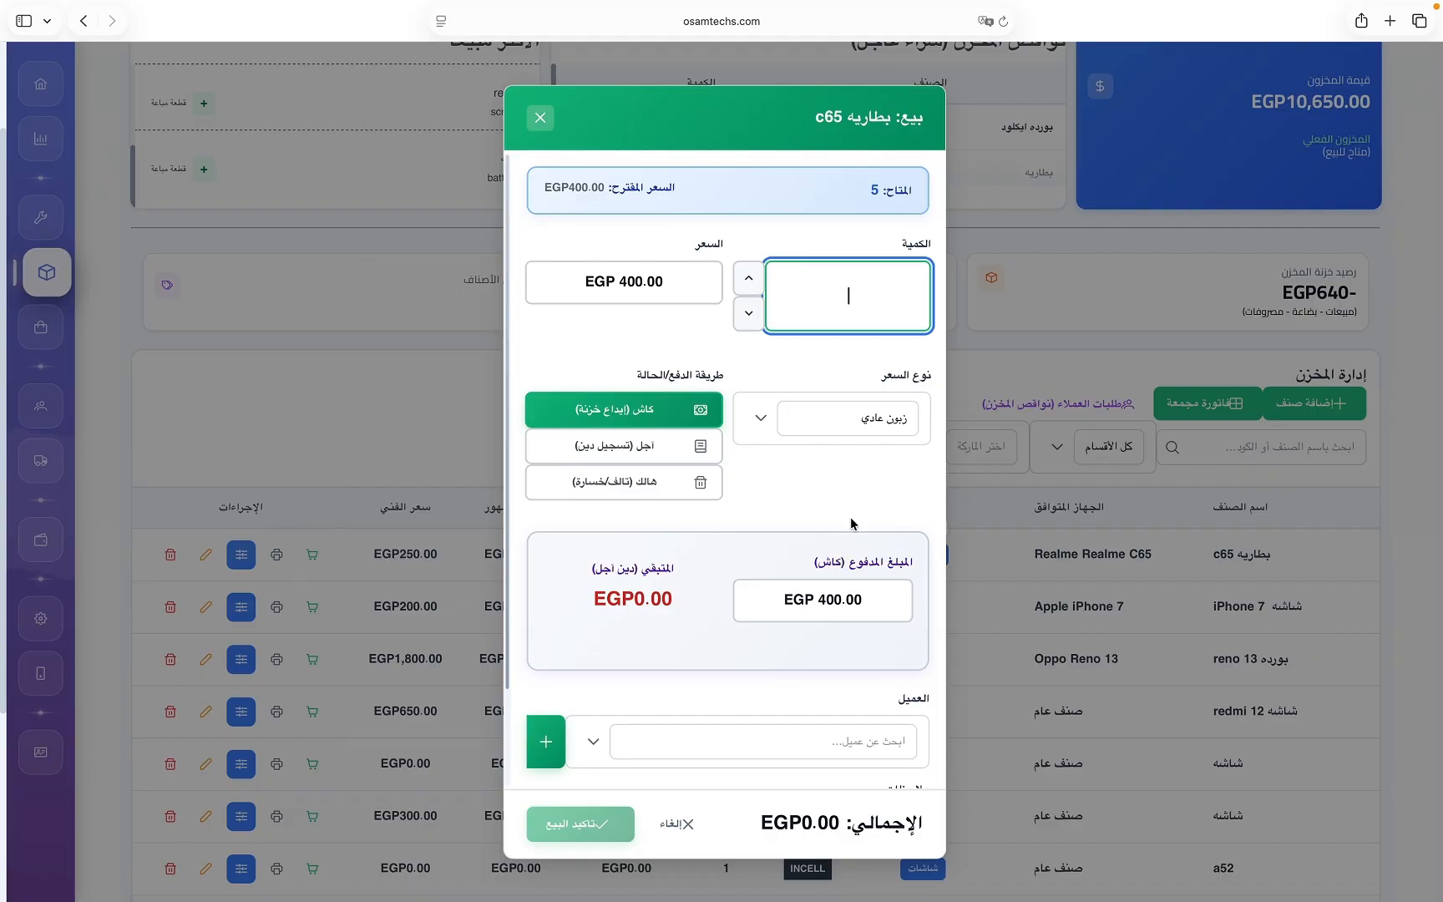
text(1)
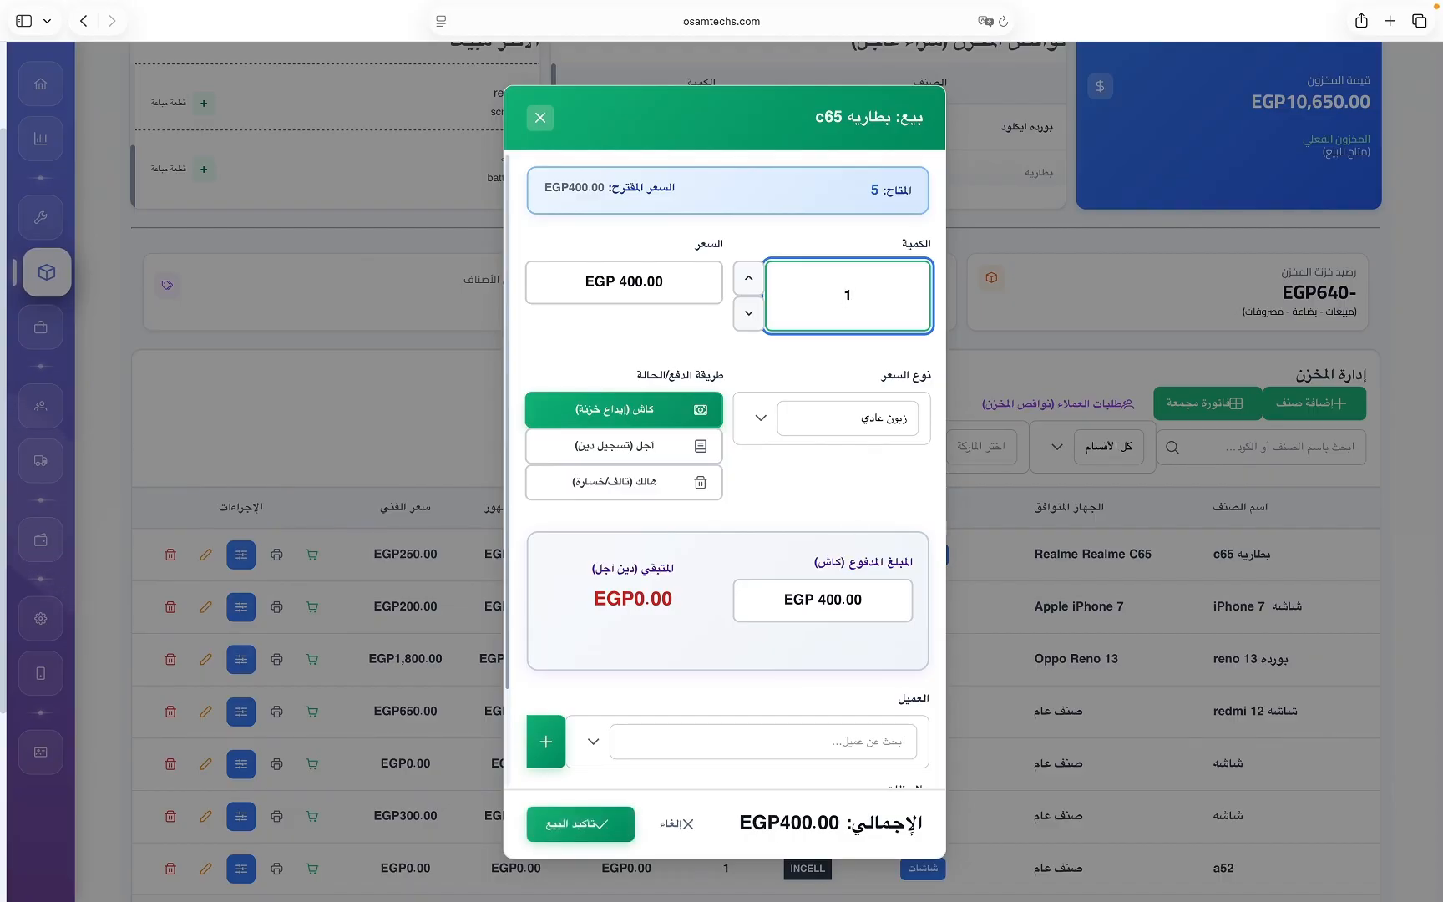
click(877, 419)
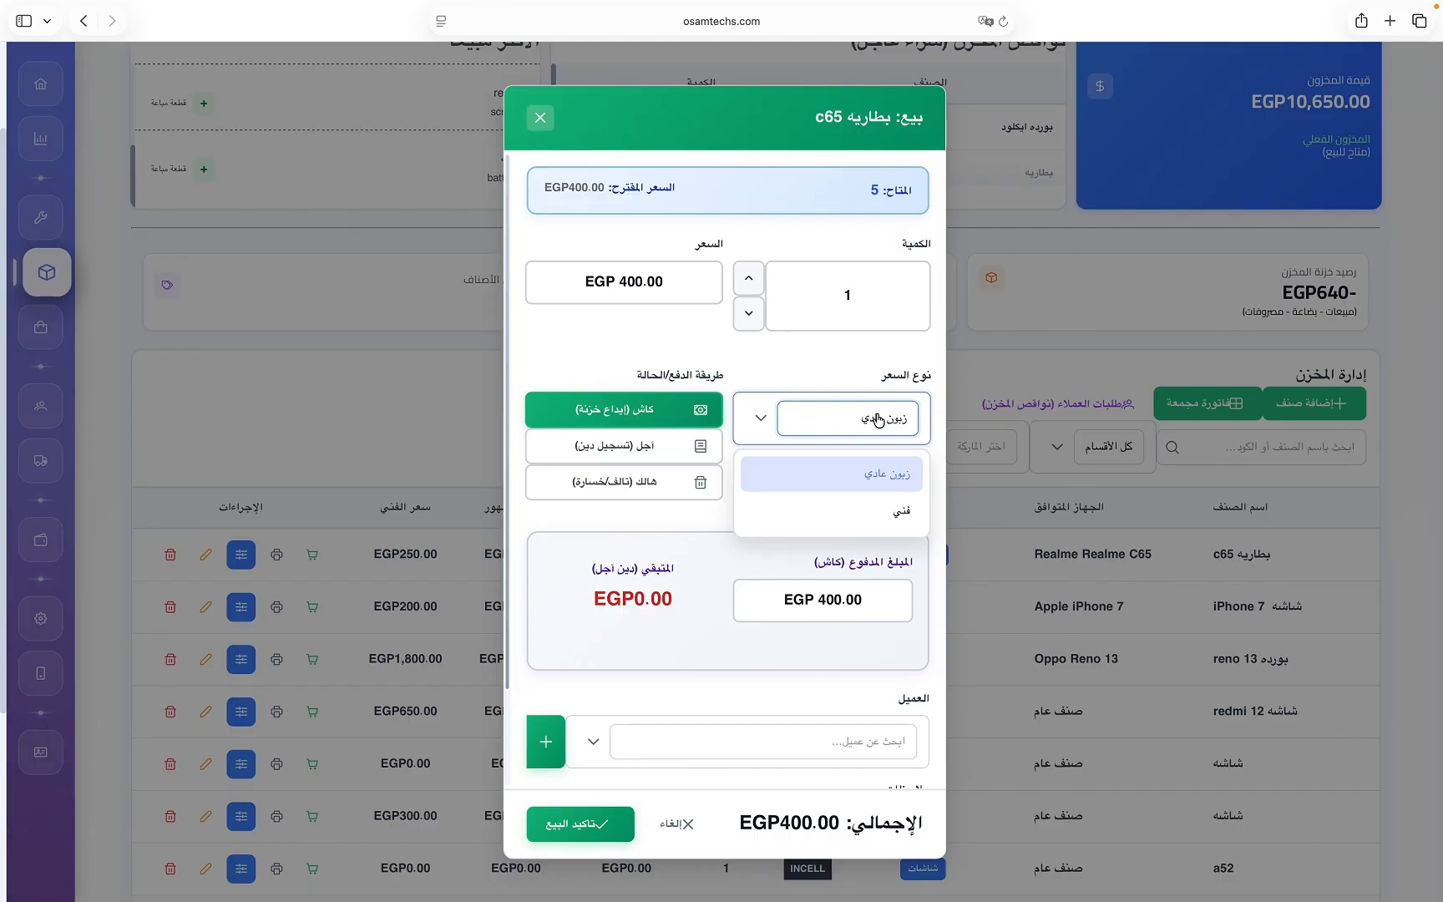
click(889, 518)
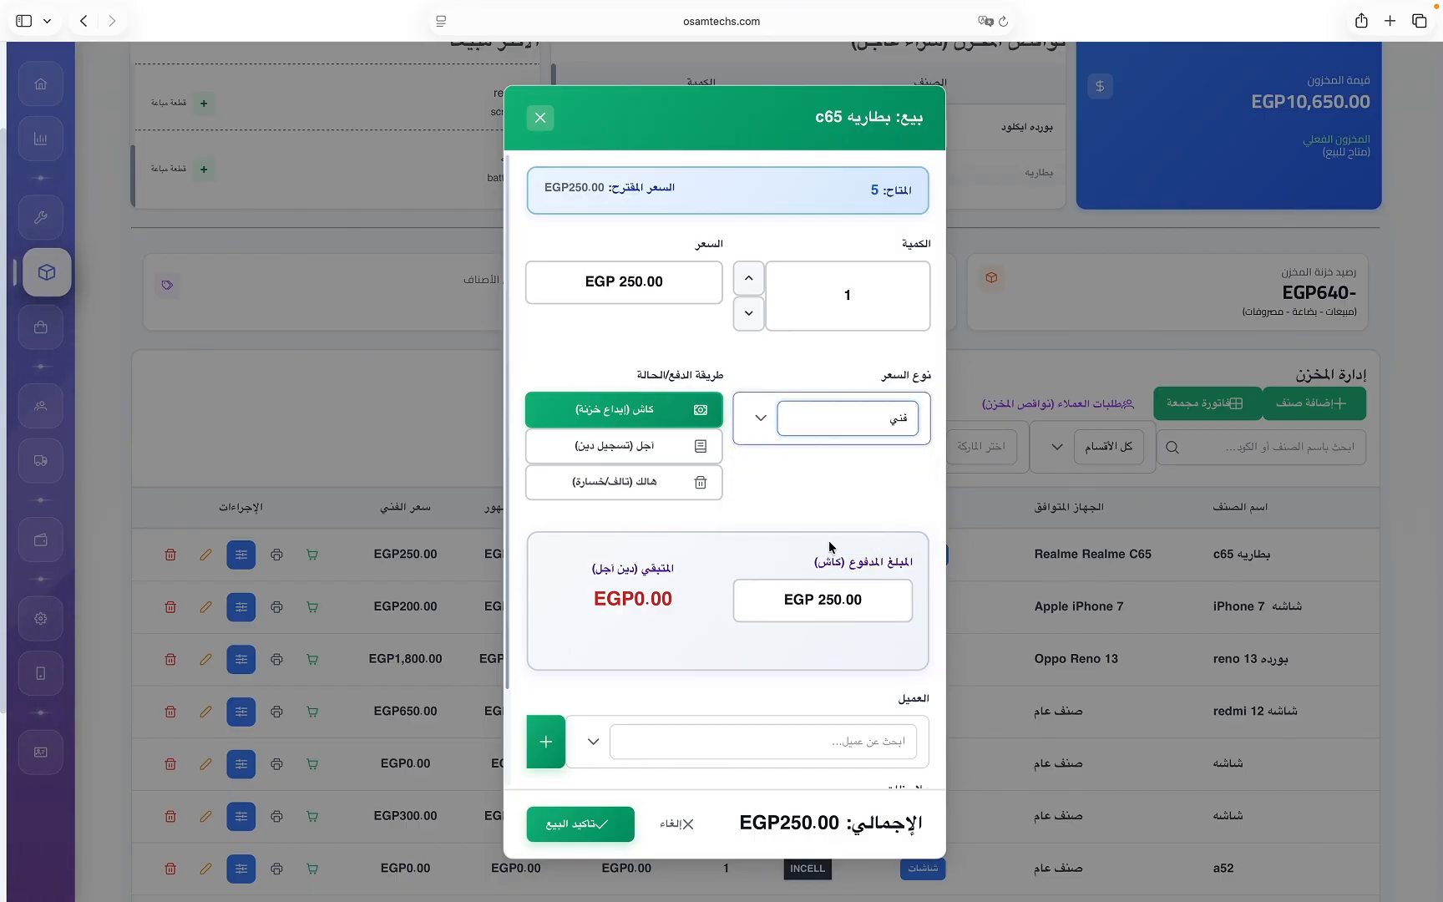
Set the sale's payment method to deferred debt (آجل) and browse the customer list without choosing anyone.
scroll(829, 546, down, 3)
scroll(860, 639, down, 2)
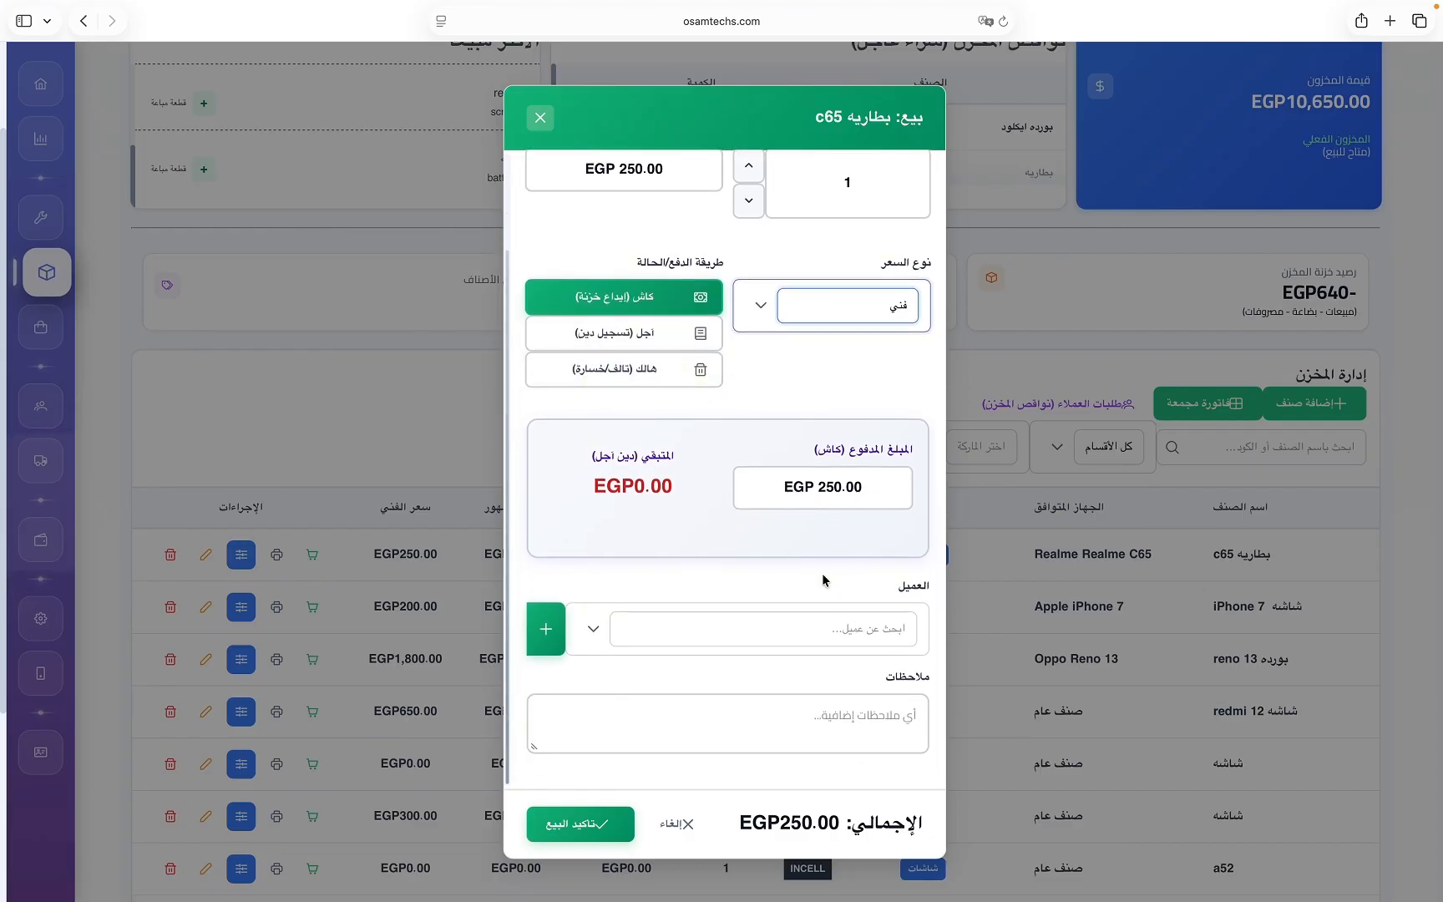
click(623, 332)
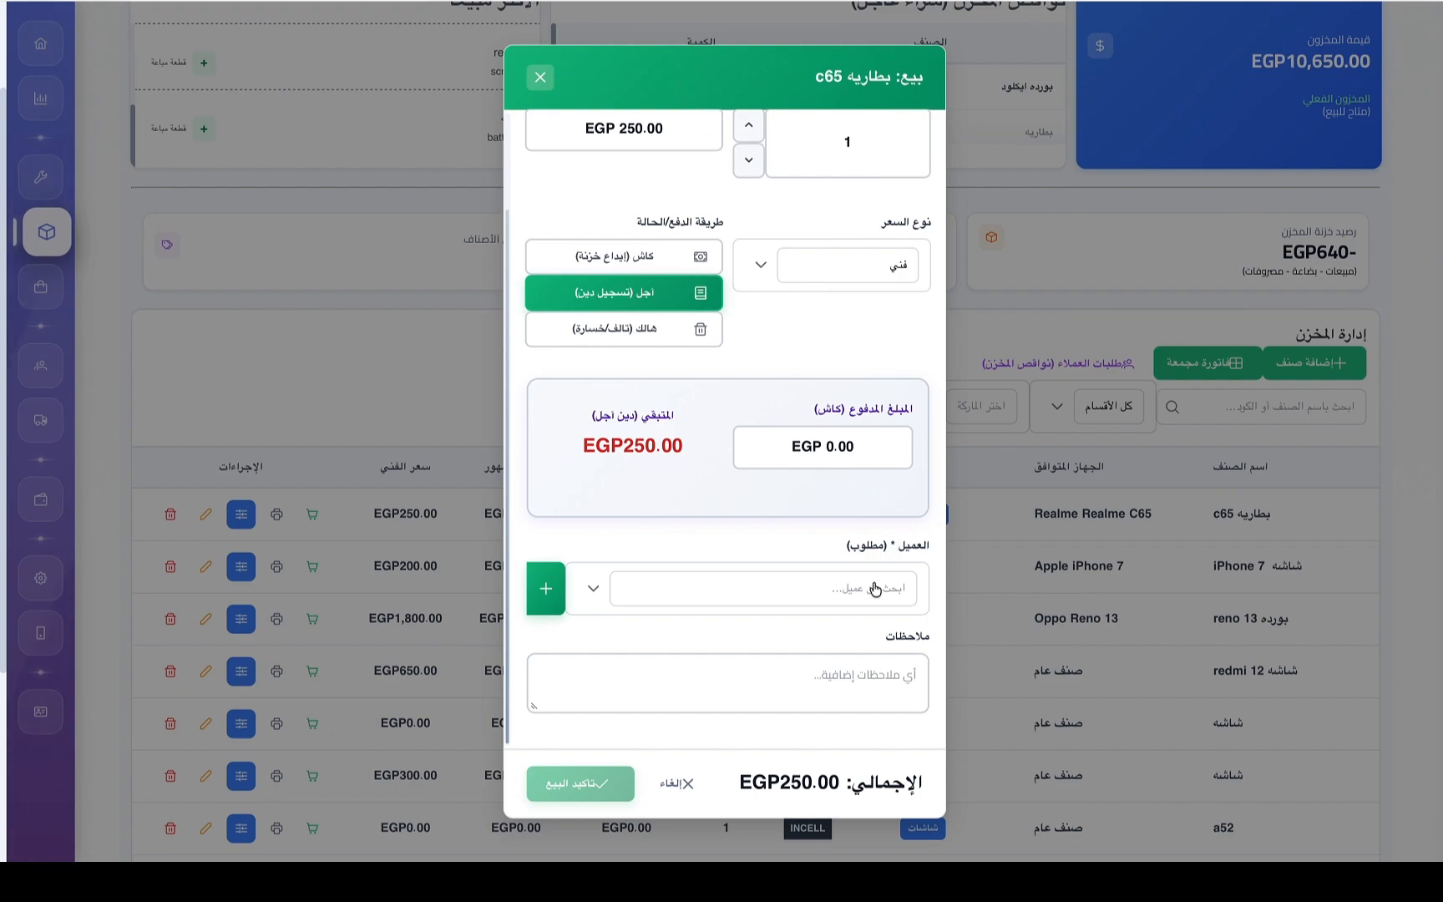
click(793, 604)
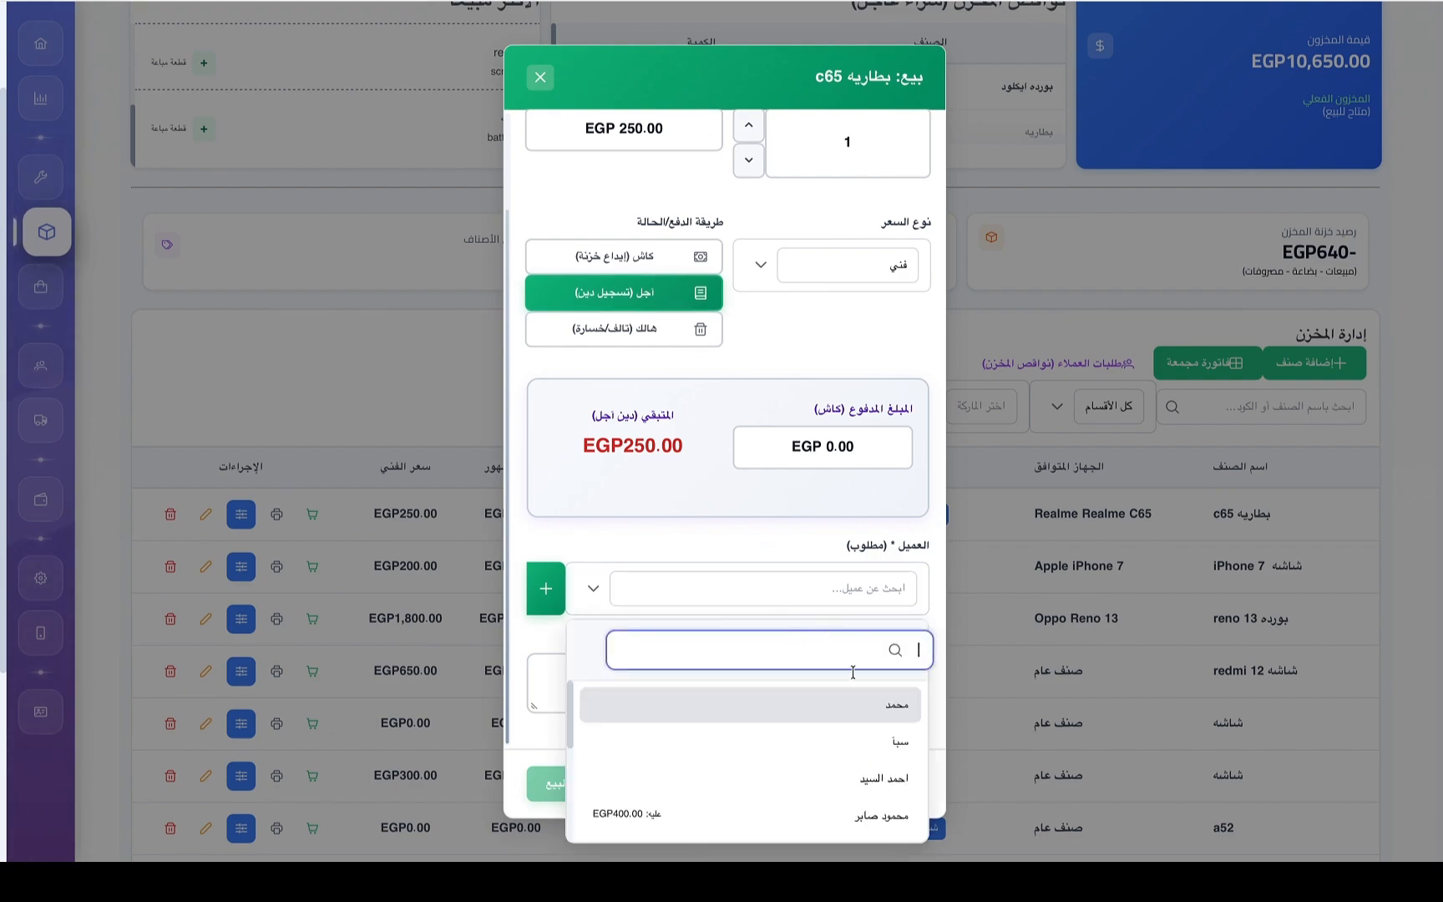
scroll(850, 741, down, 2)
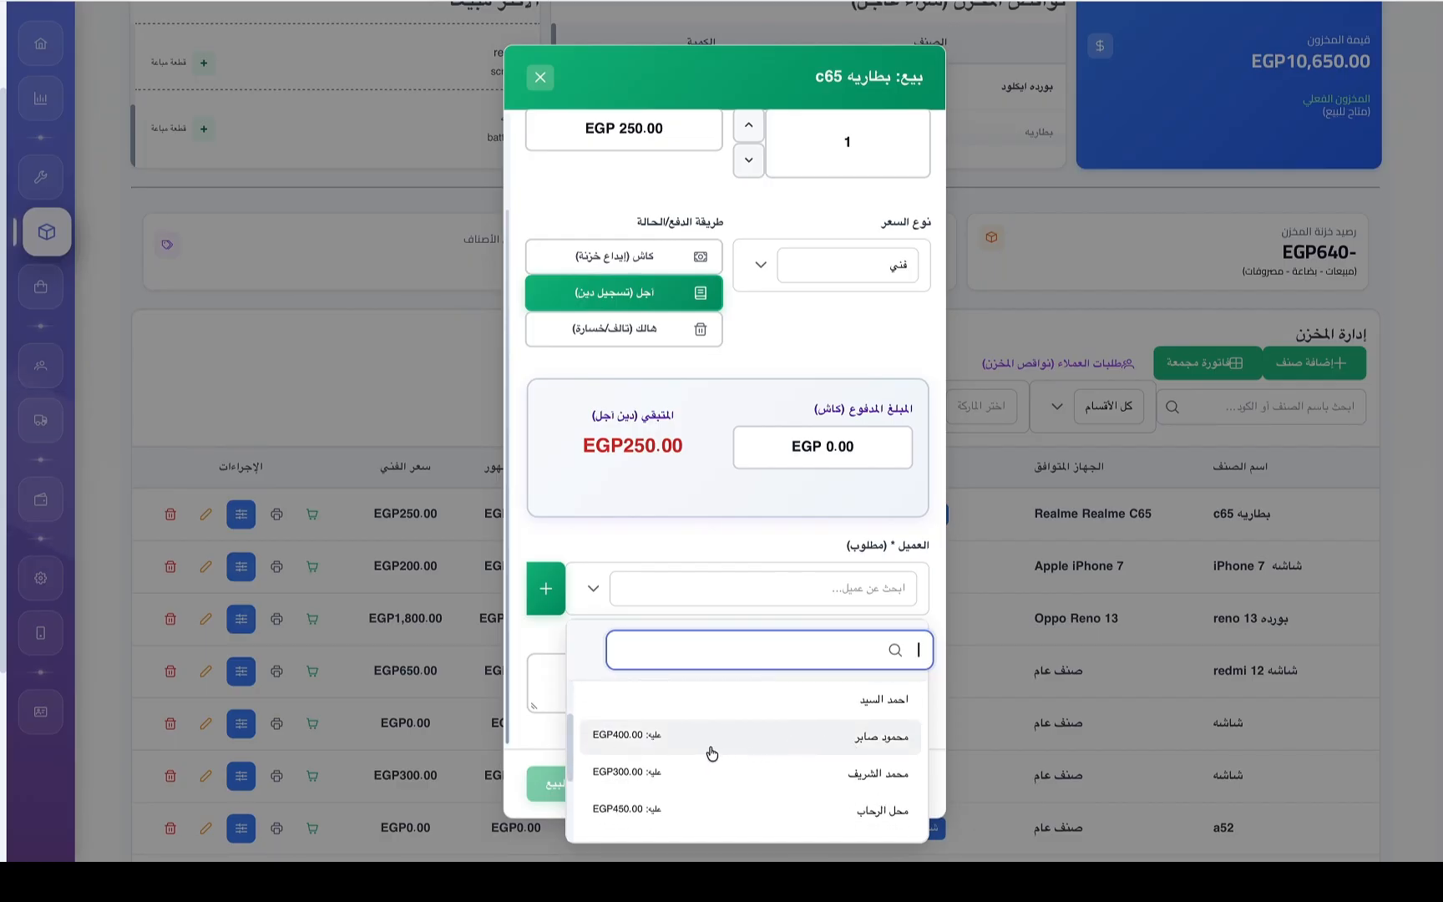
scroll(705, 774, down, 2)
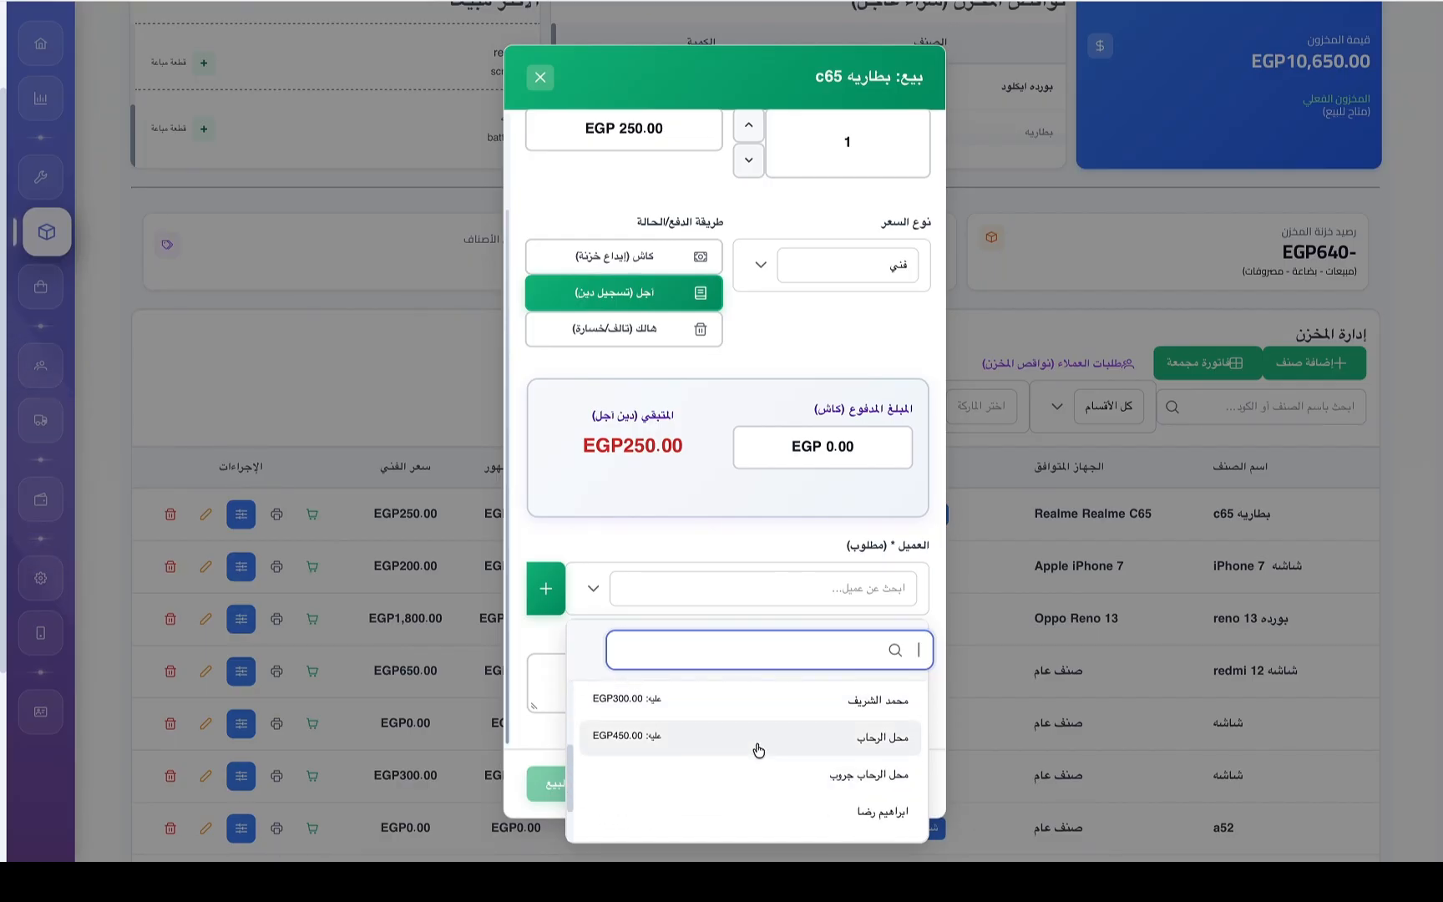
click(695, 584)
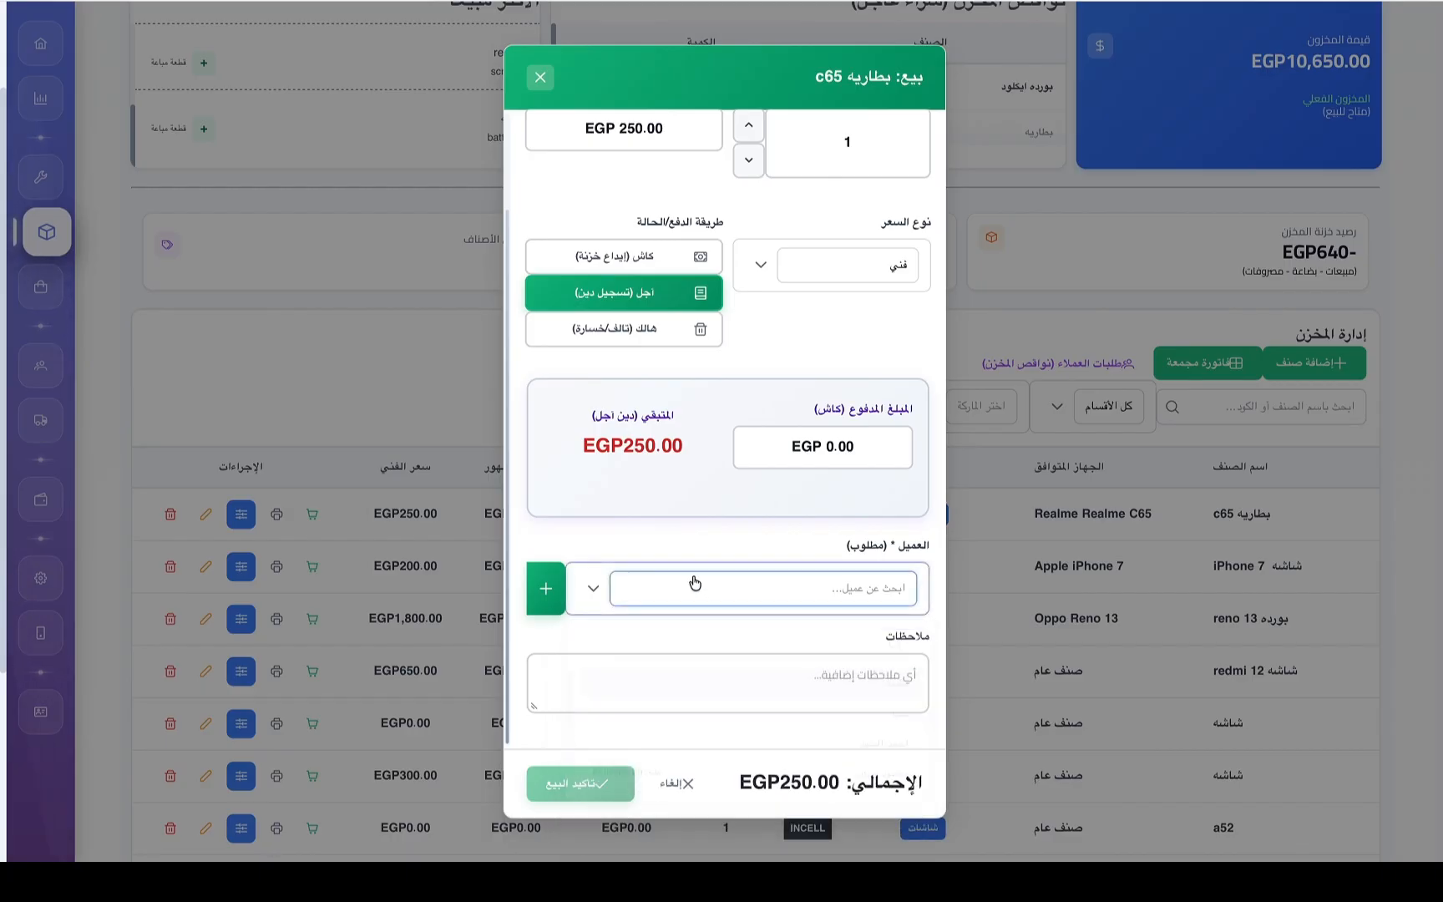
View the new customer form without saving a customer, and check the sale's notes field.
click(547, 608)
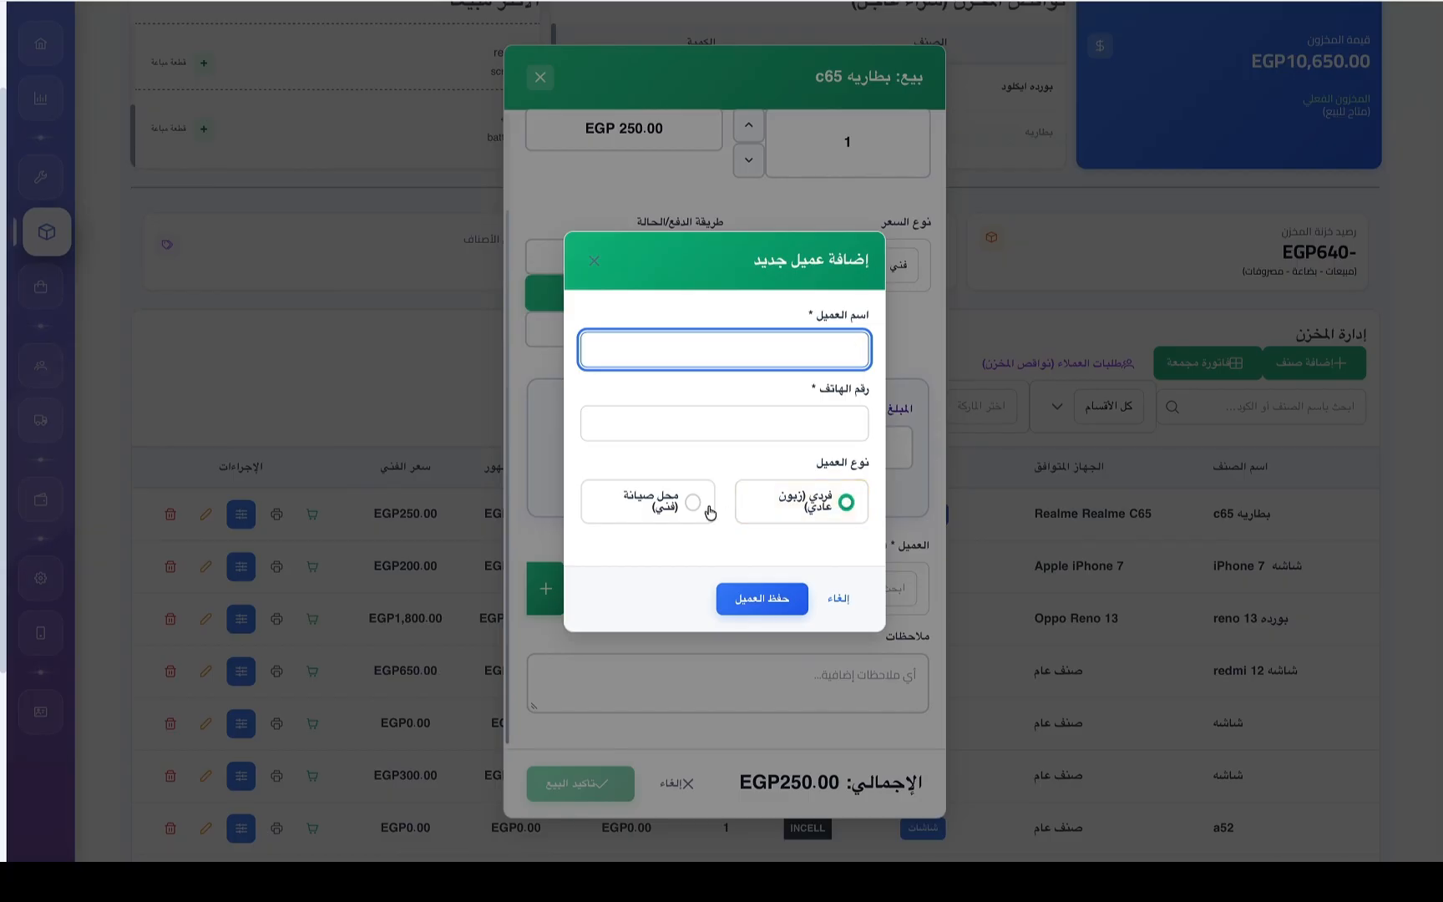
click(845, 599)
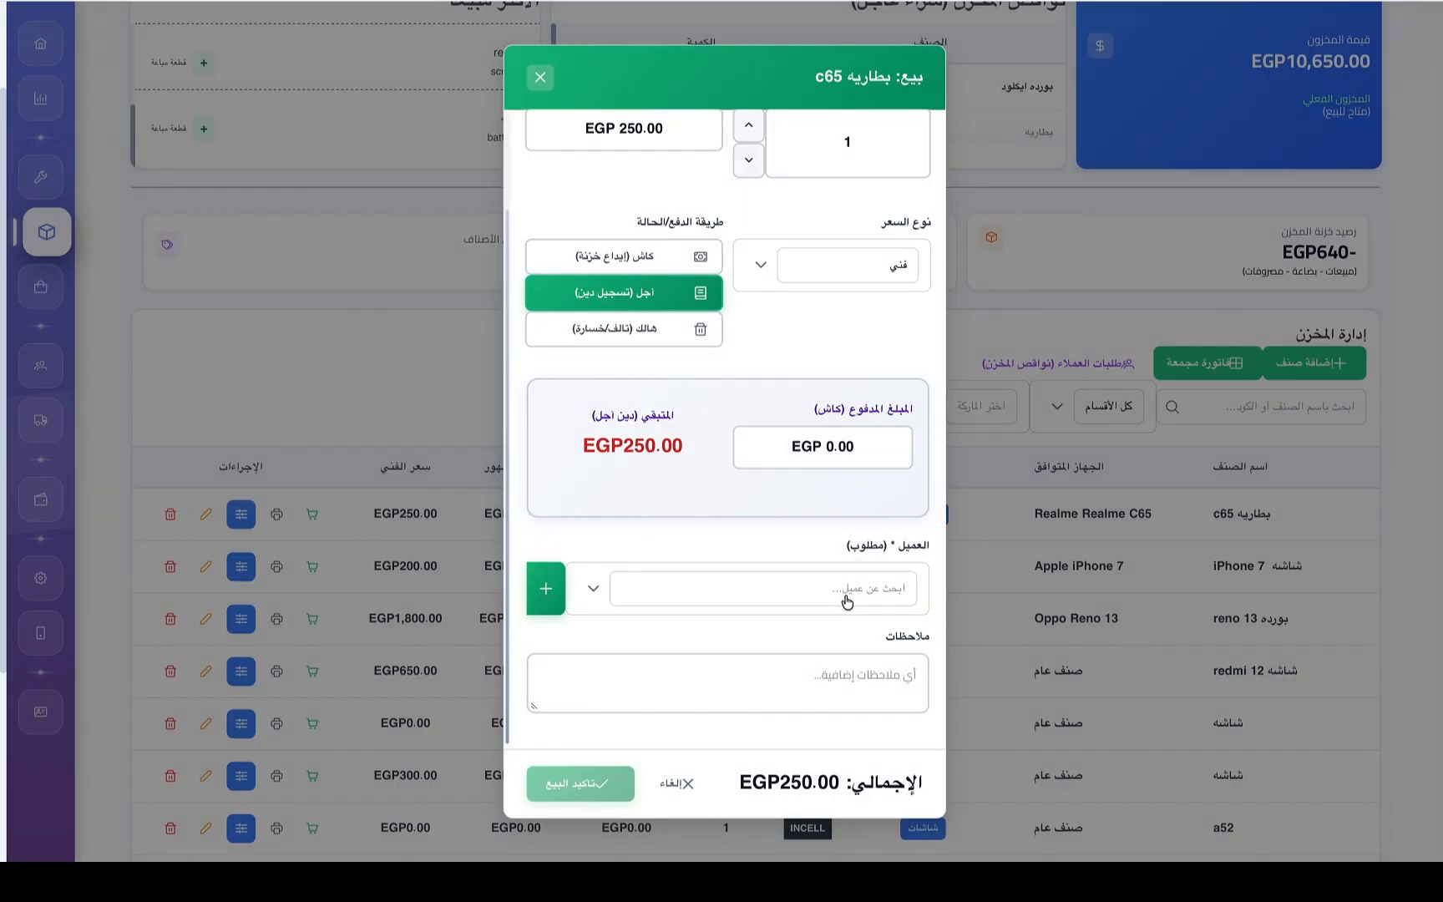
click(836, 673)
scroll(836, 672, down, 1)
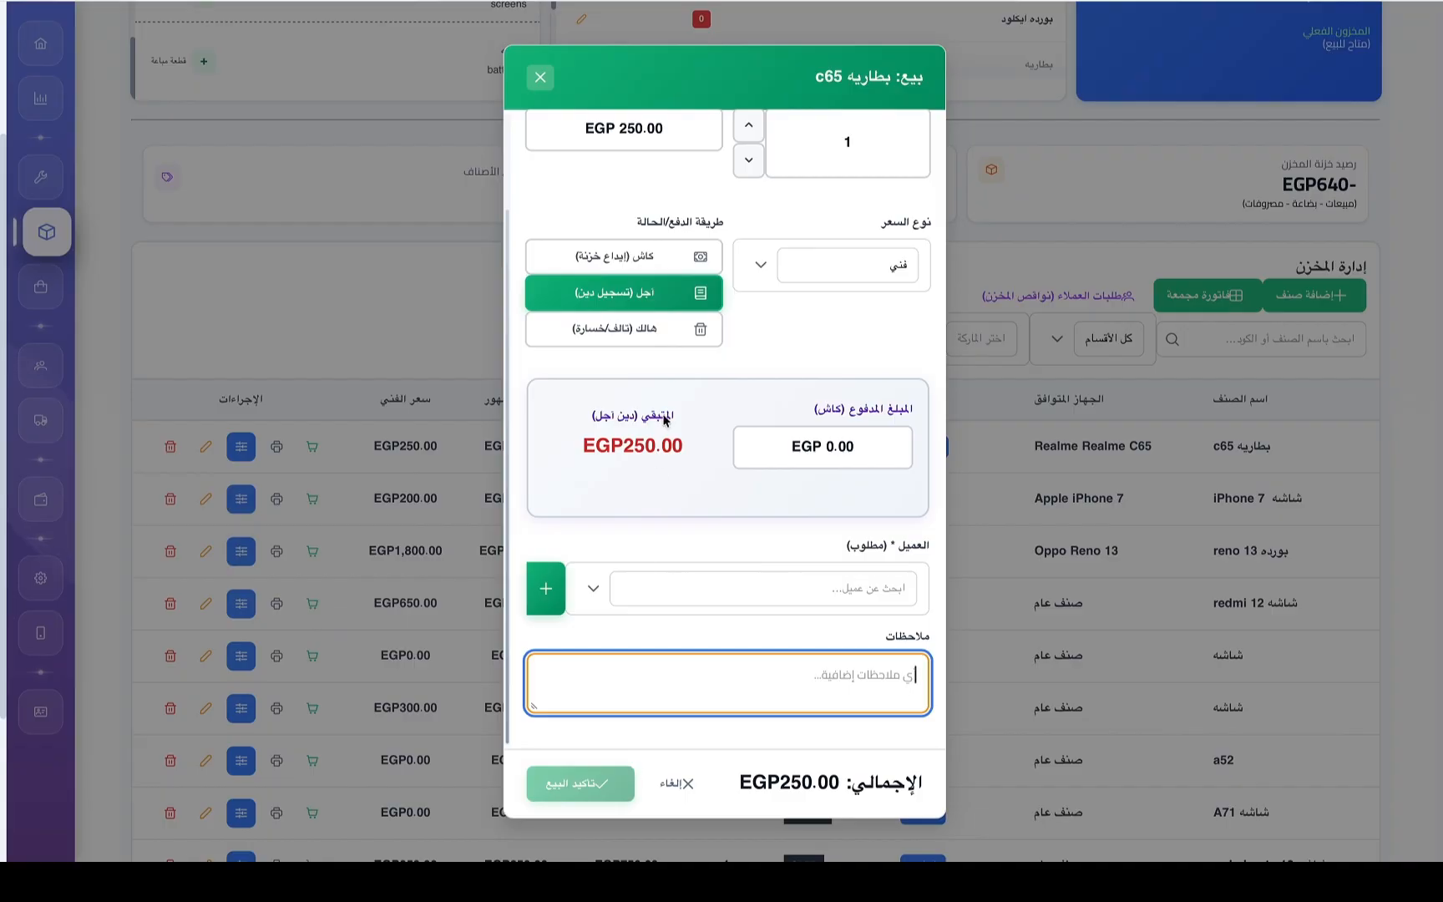
Set the c65 battery transaction to damaged/loss (هالك), enter the damage reason "شاشه مسطره", and register the loss.
scroll(677, 356, up, 2)
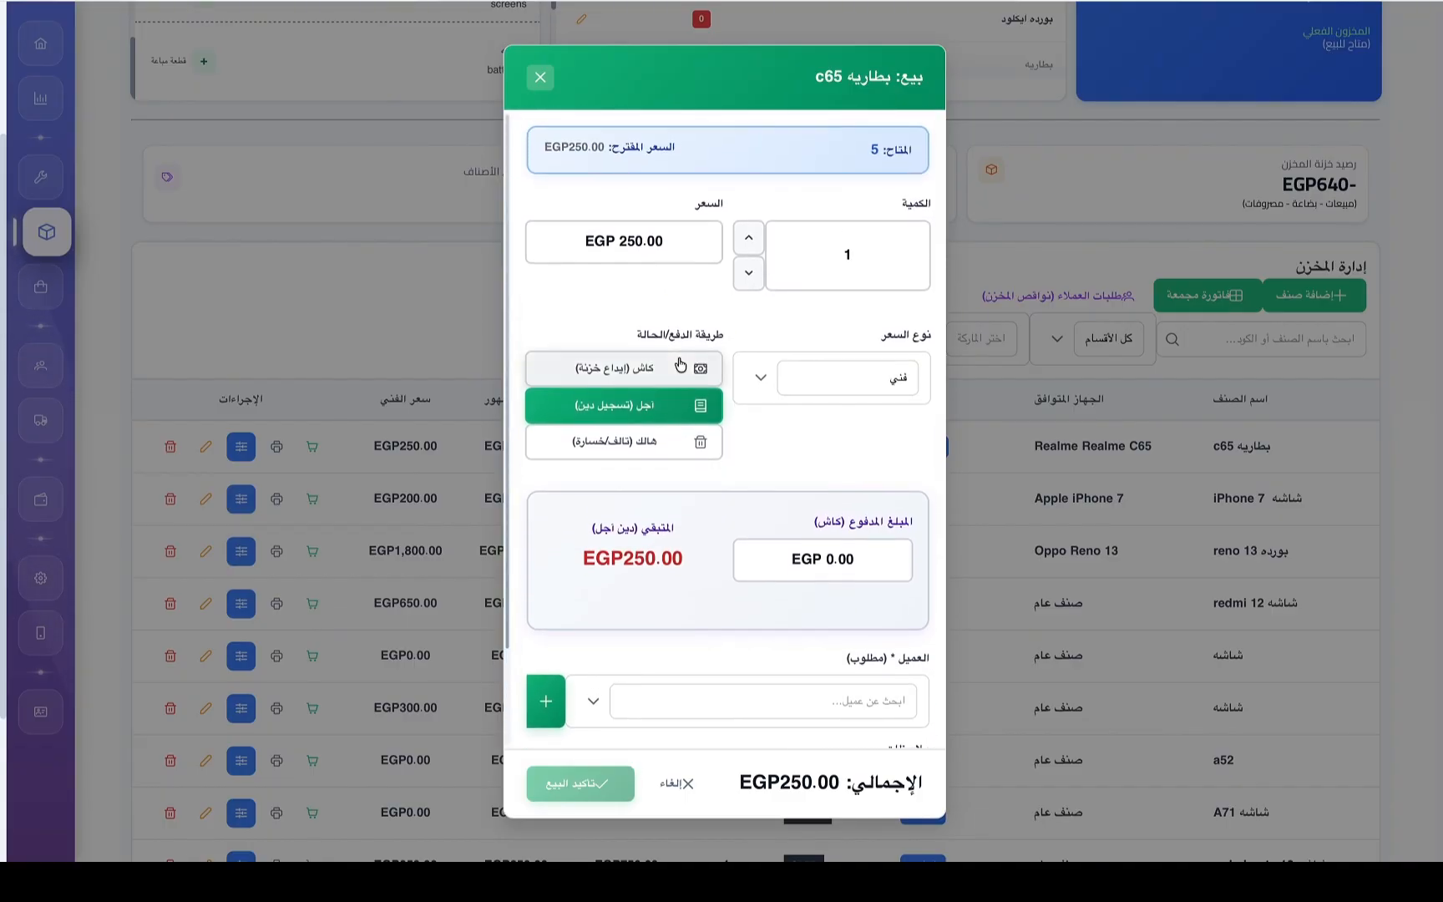
click(673, 455)
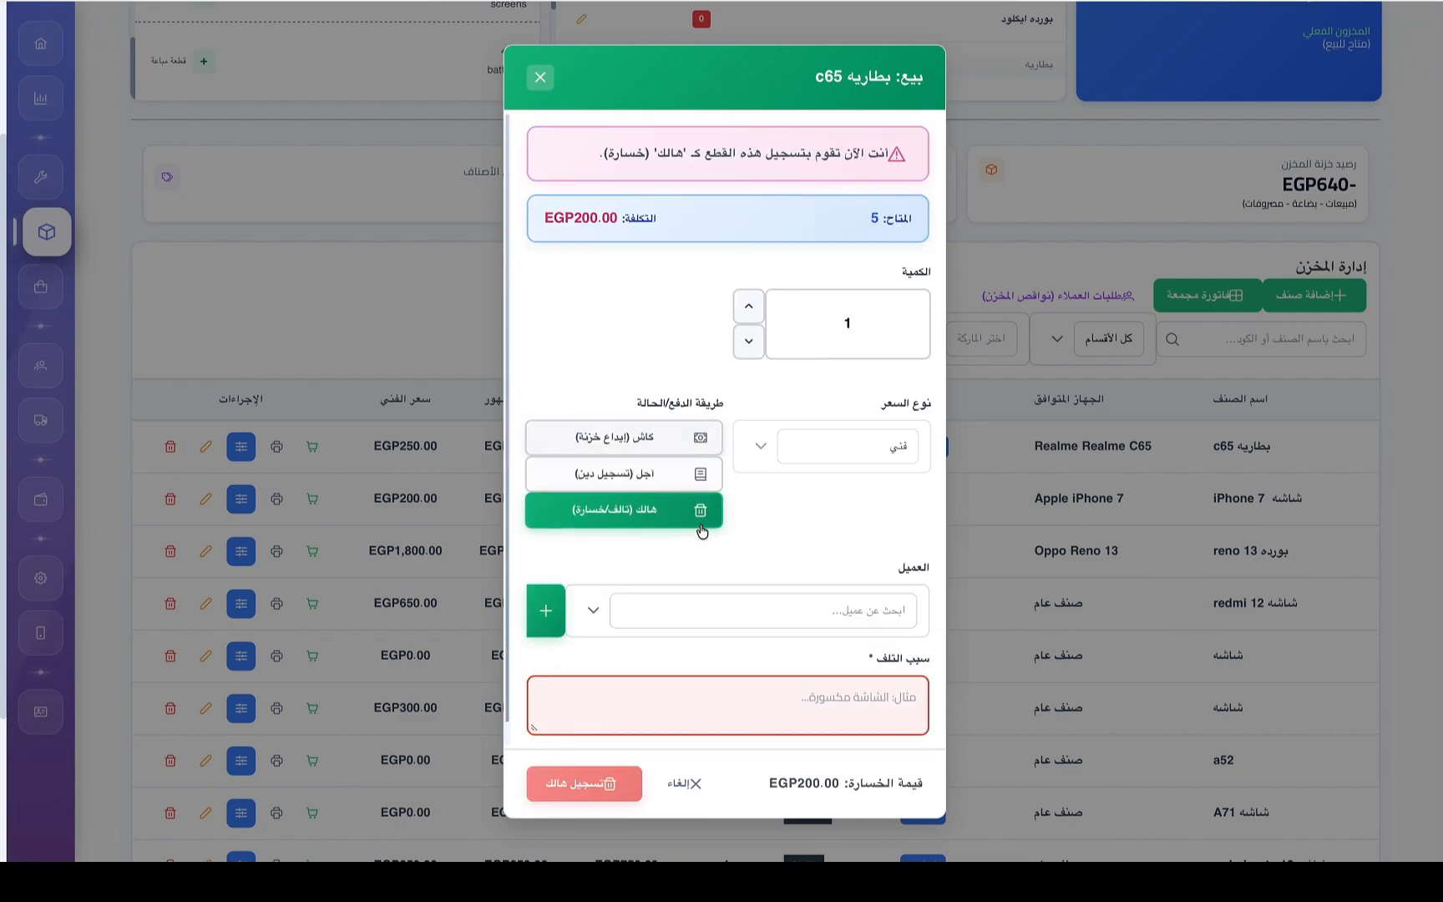
scroll(755, 635, down, 1)
click(781, 686)
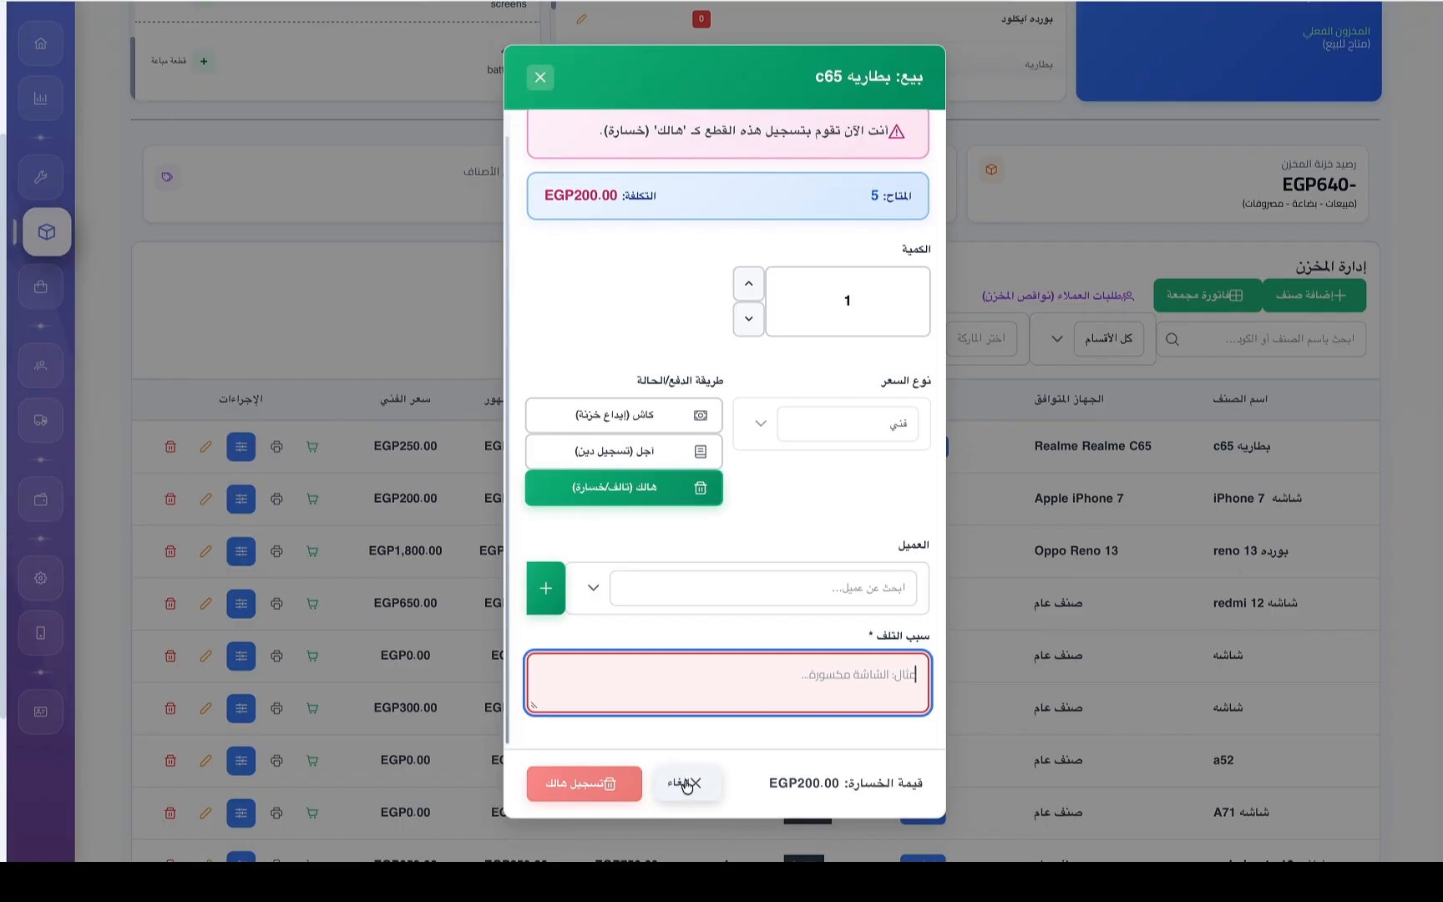
text(شاشه مسطره)
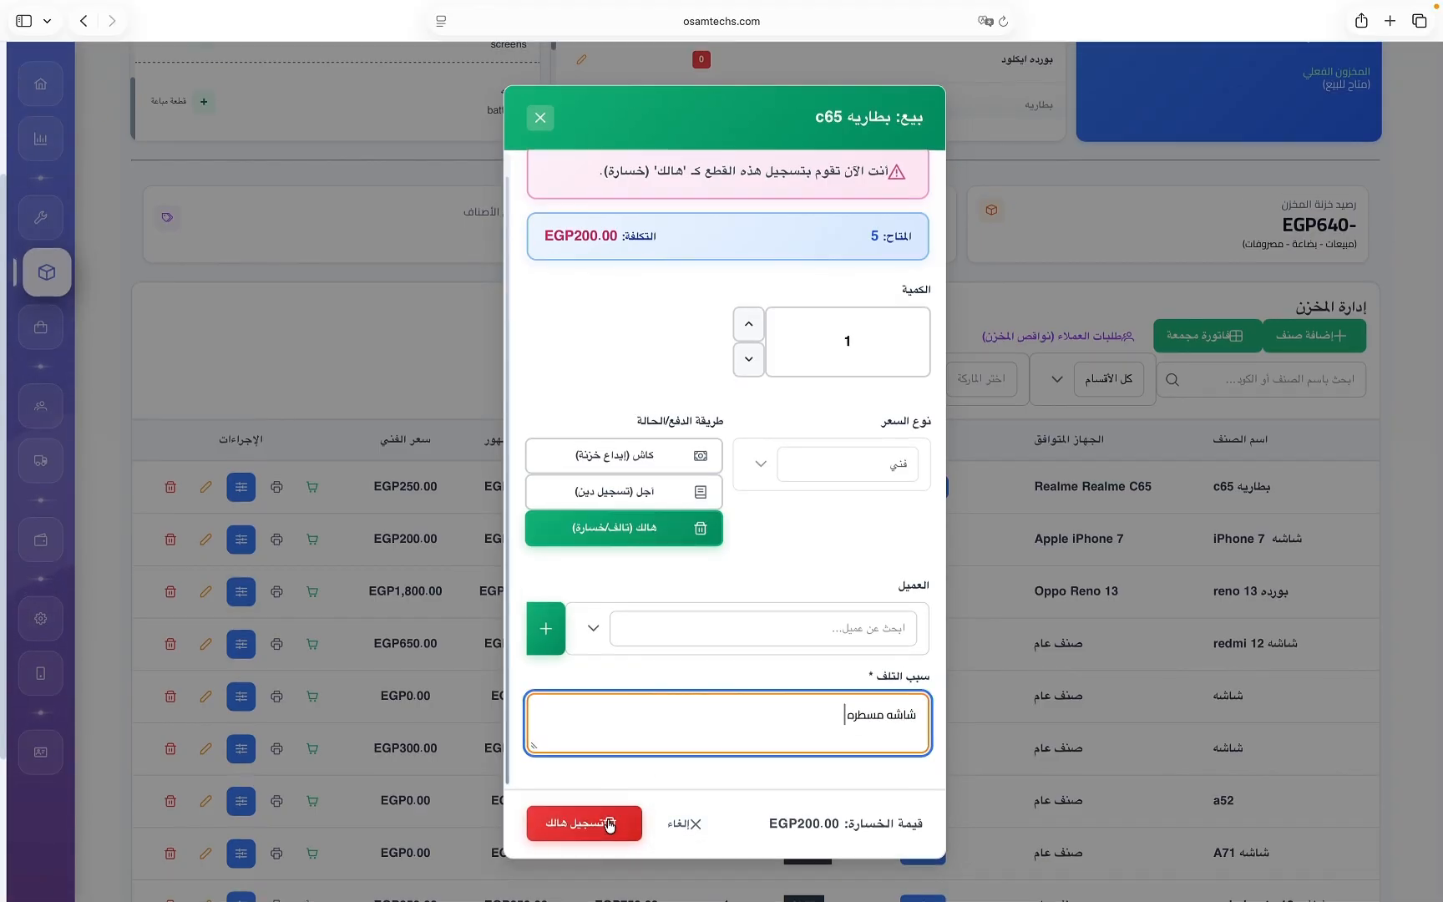
click(609, 825)
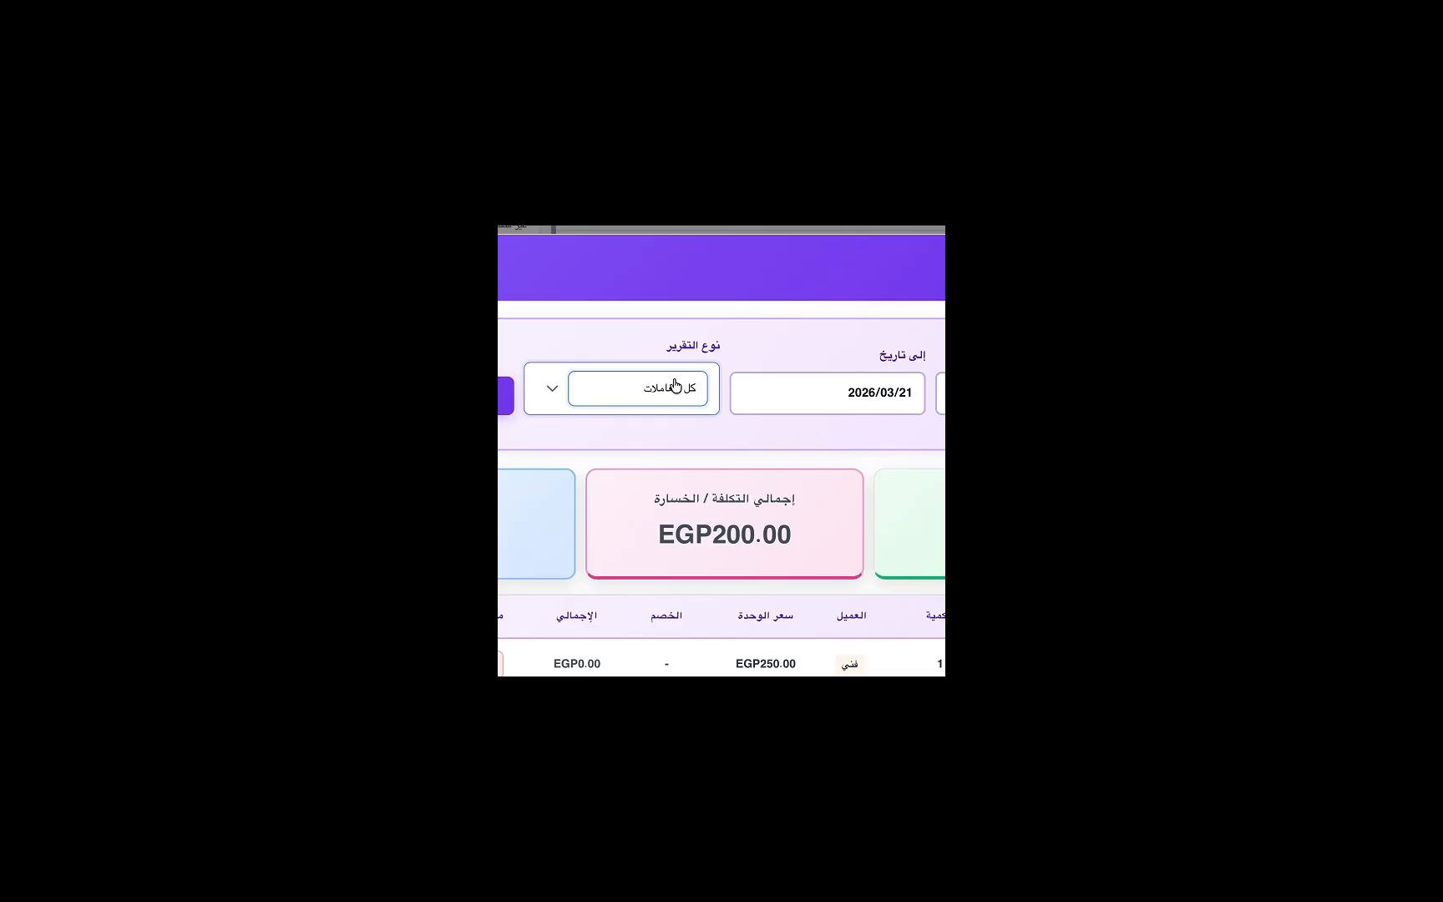
Filter the report to damaged items only (الهالك فقط) and process the new loss record as a cash return (إرجاع كاش).
click(675, 387)
click(684, 511)
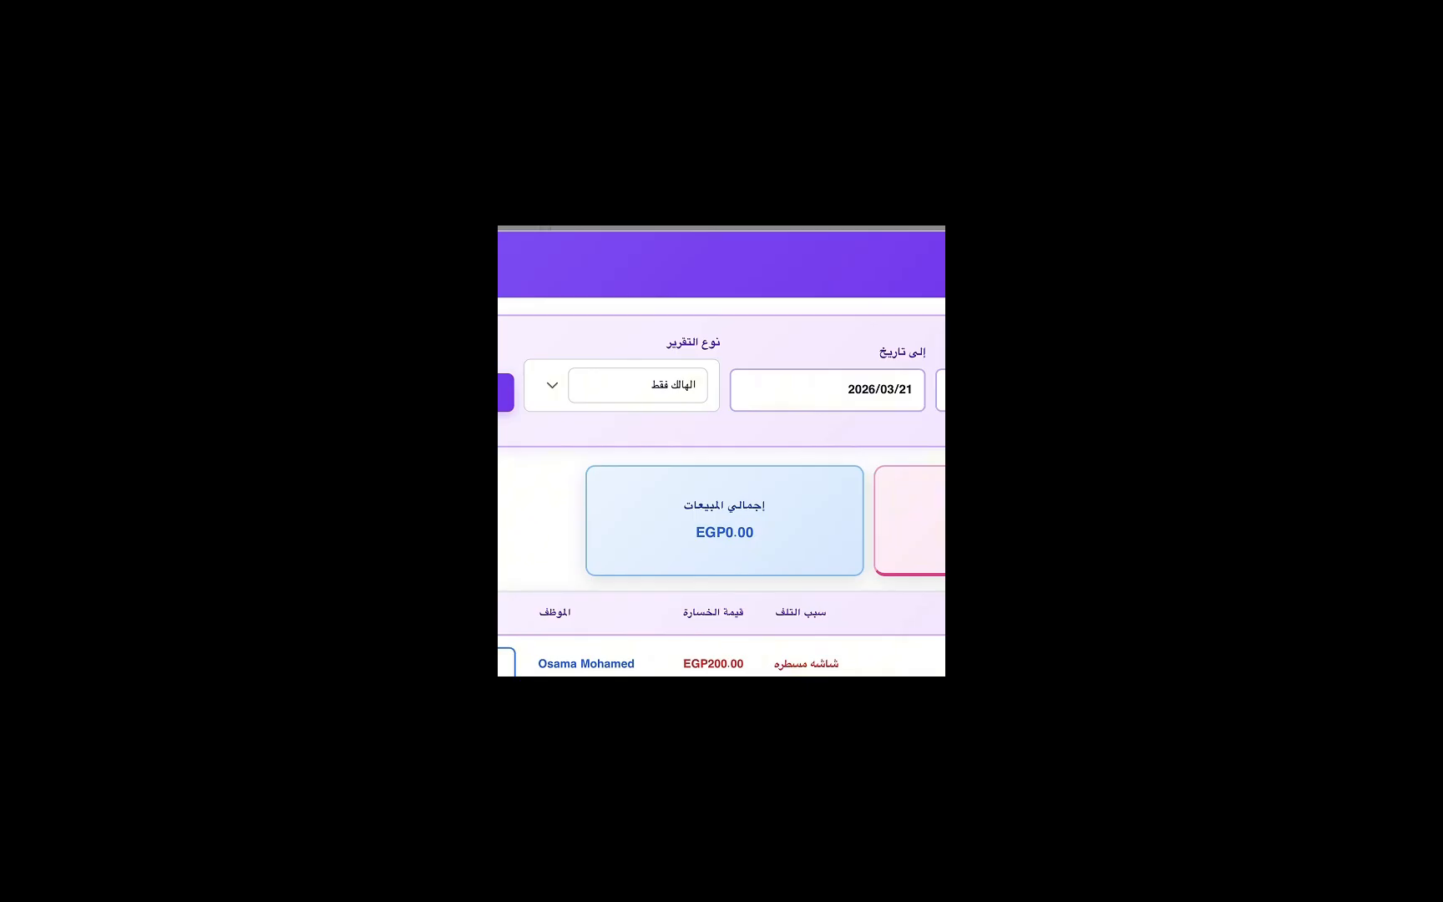
click(505, 665)
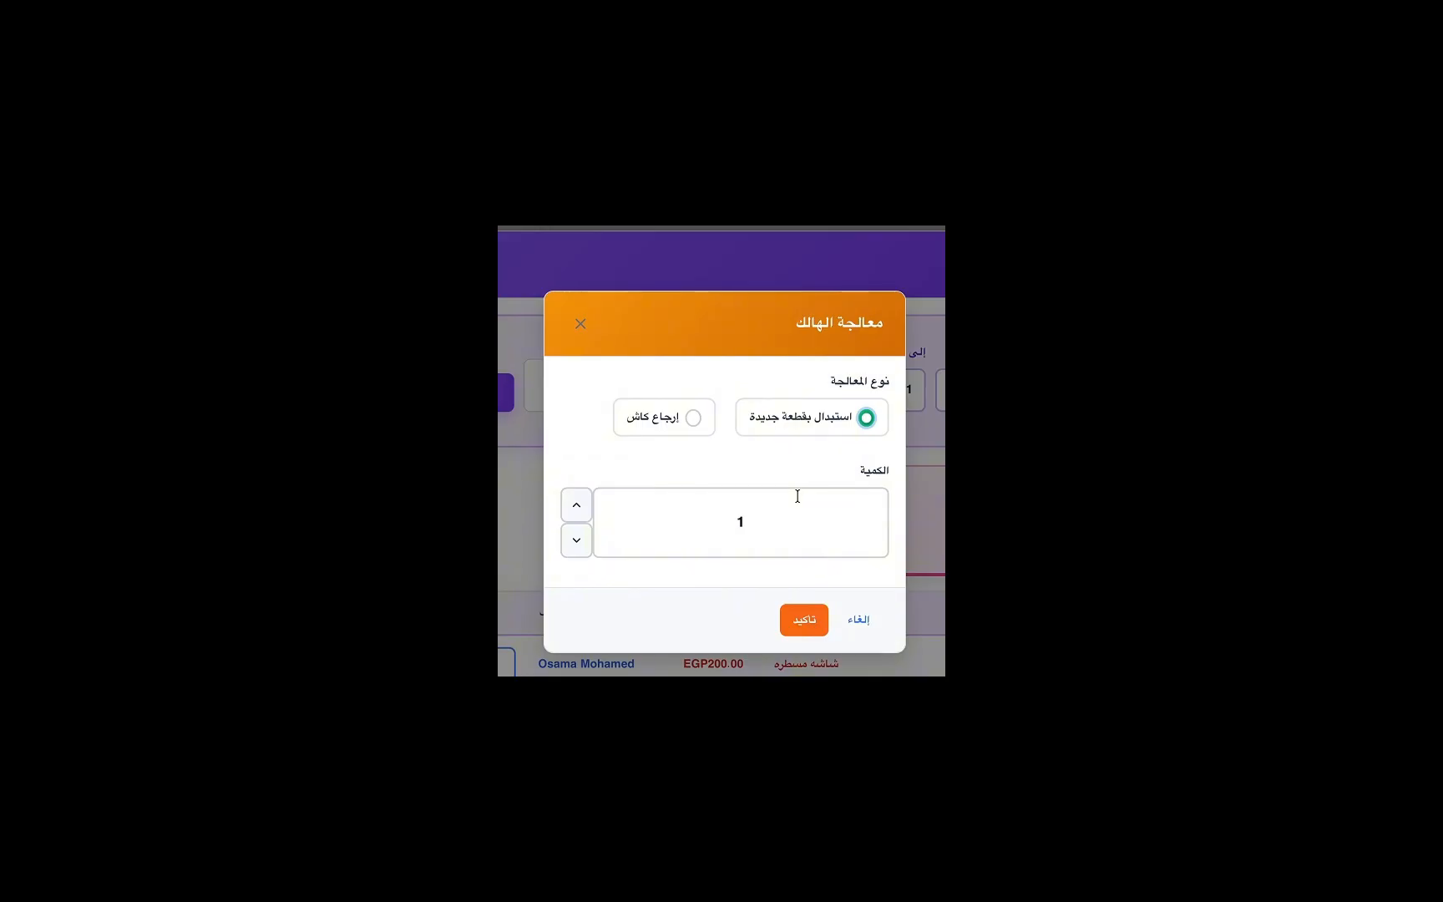
click(694, 418)
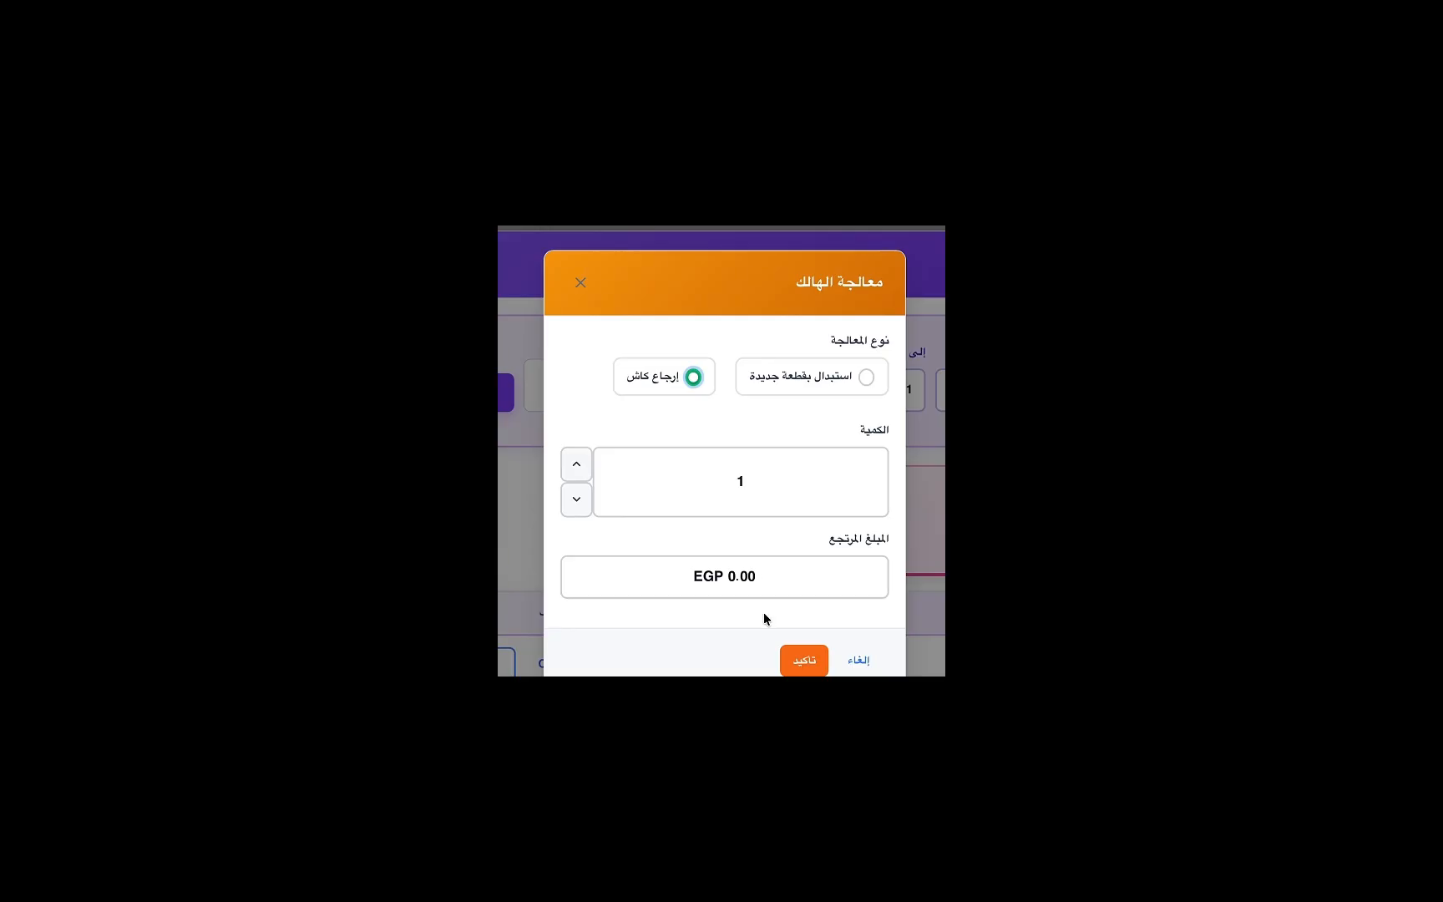
click(761, 574)
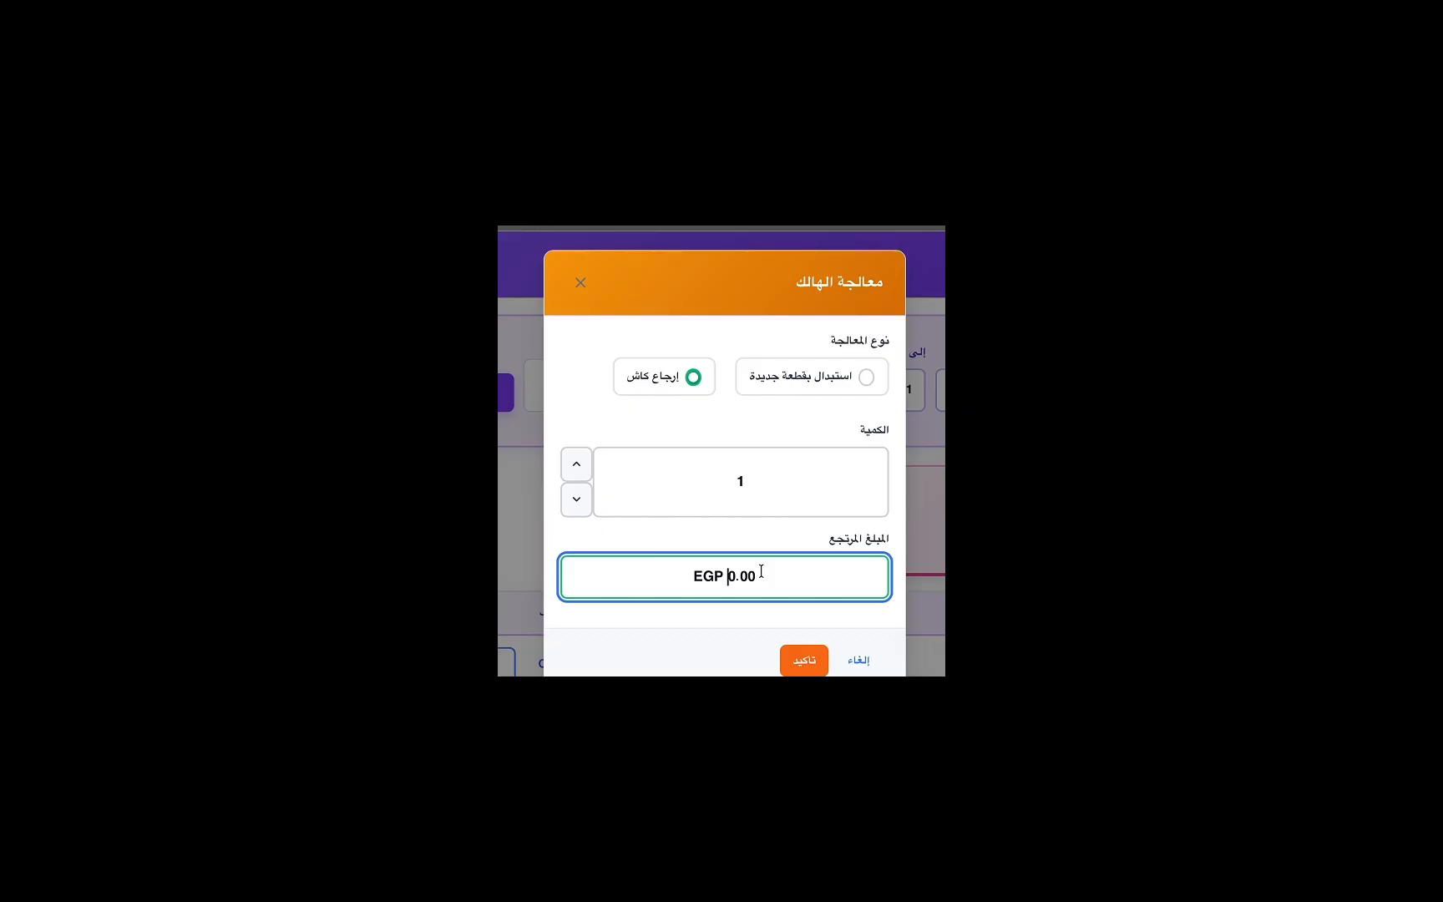
click(804, 660)
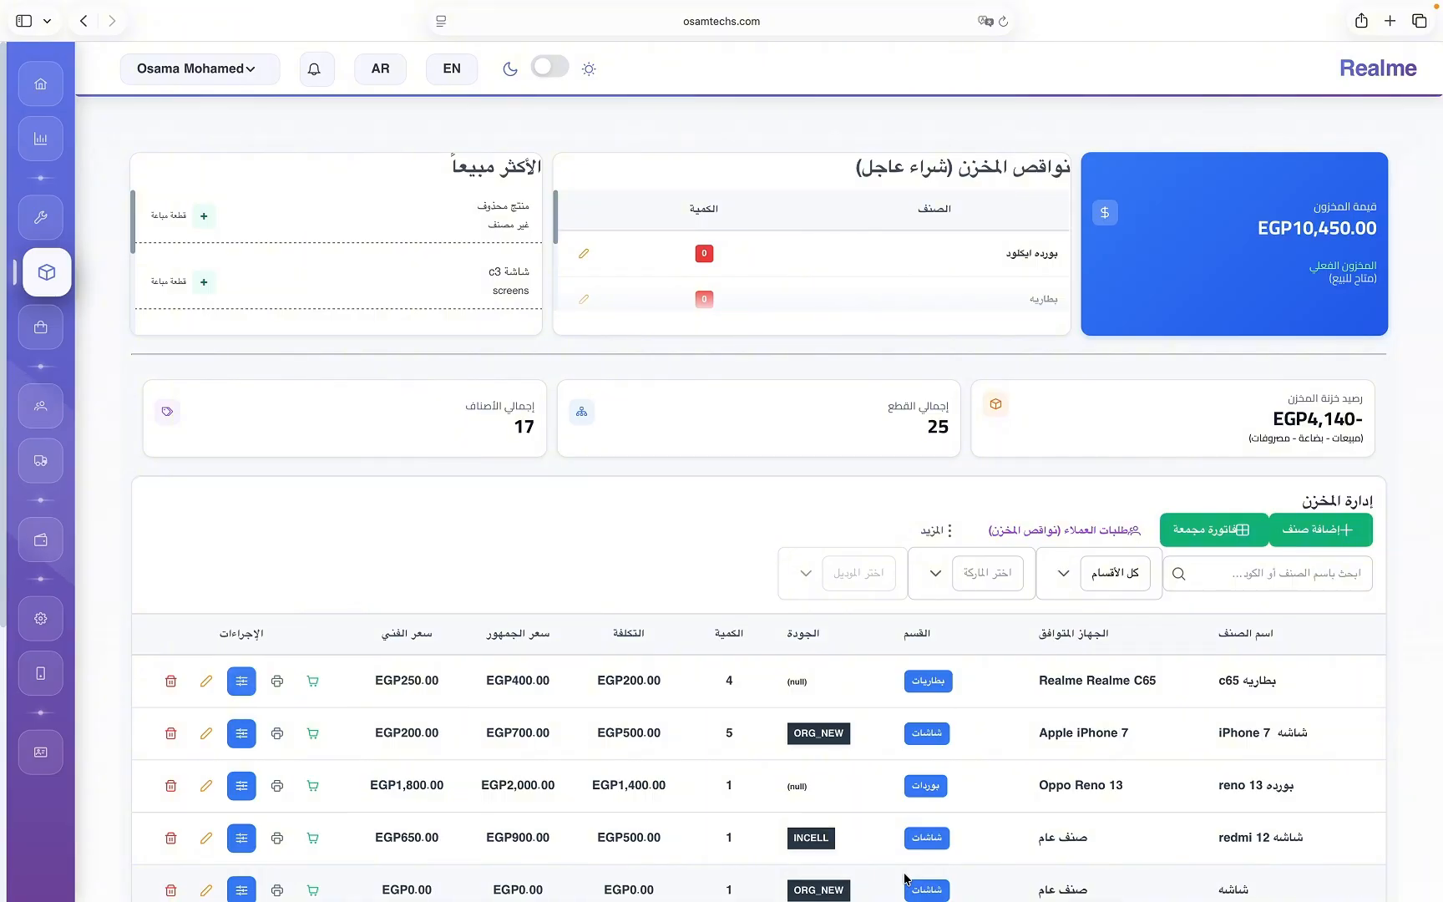
scroll(906, 879, down, 2)
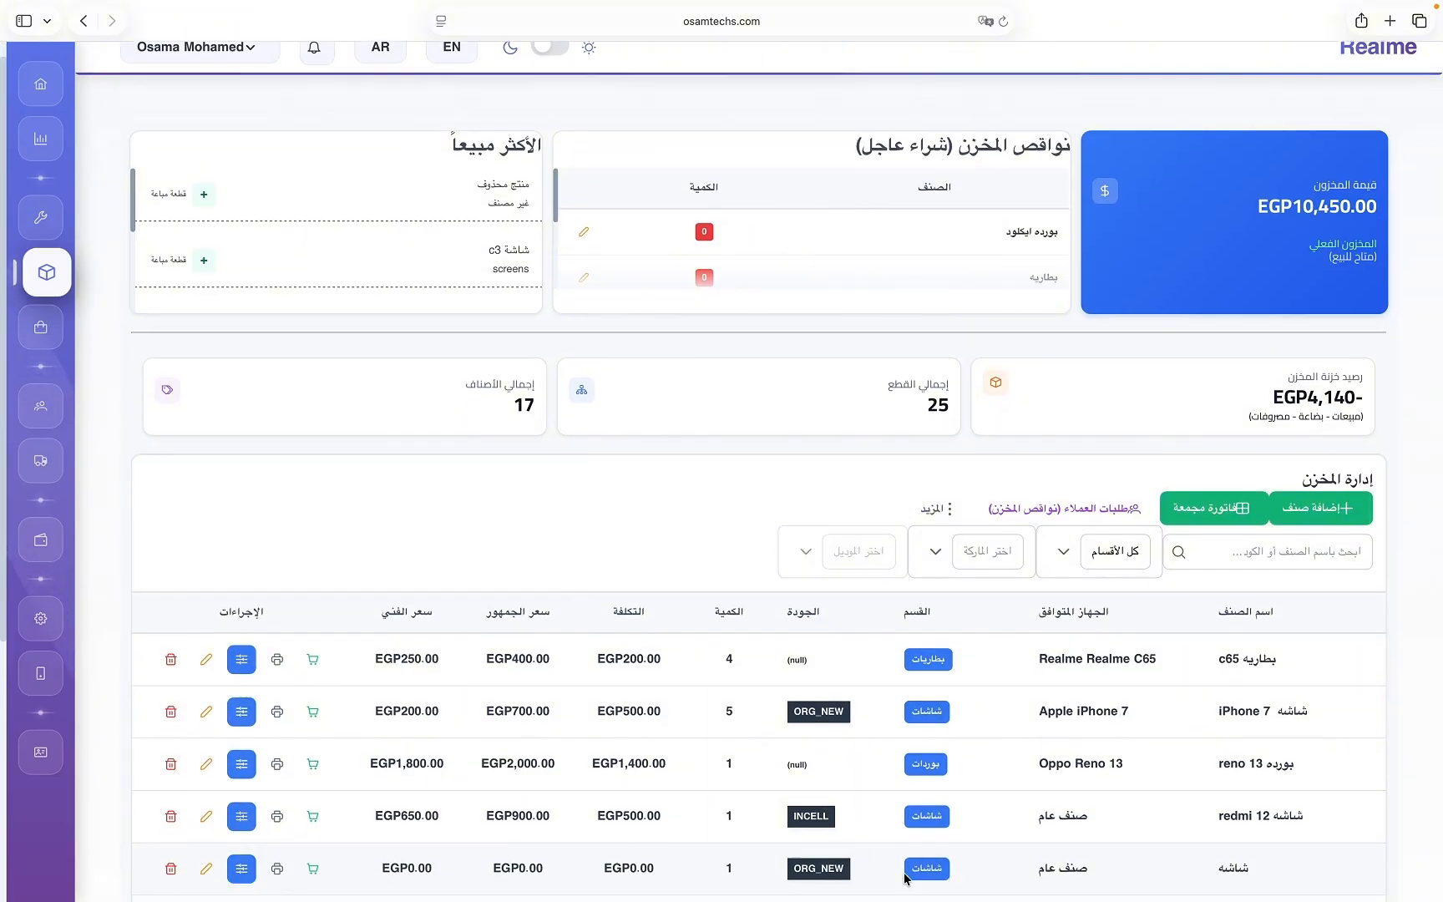